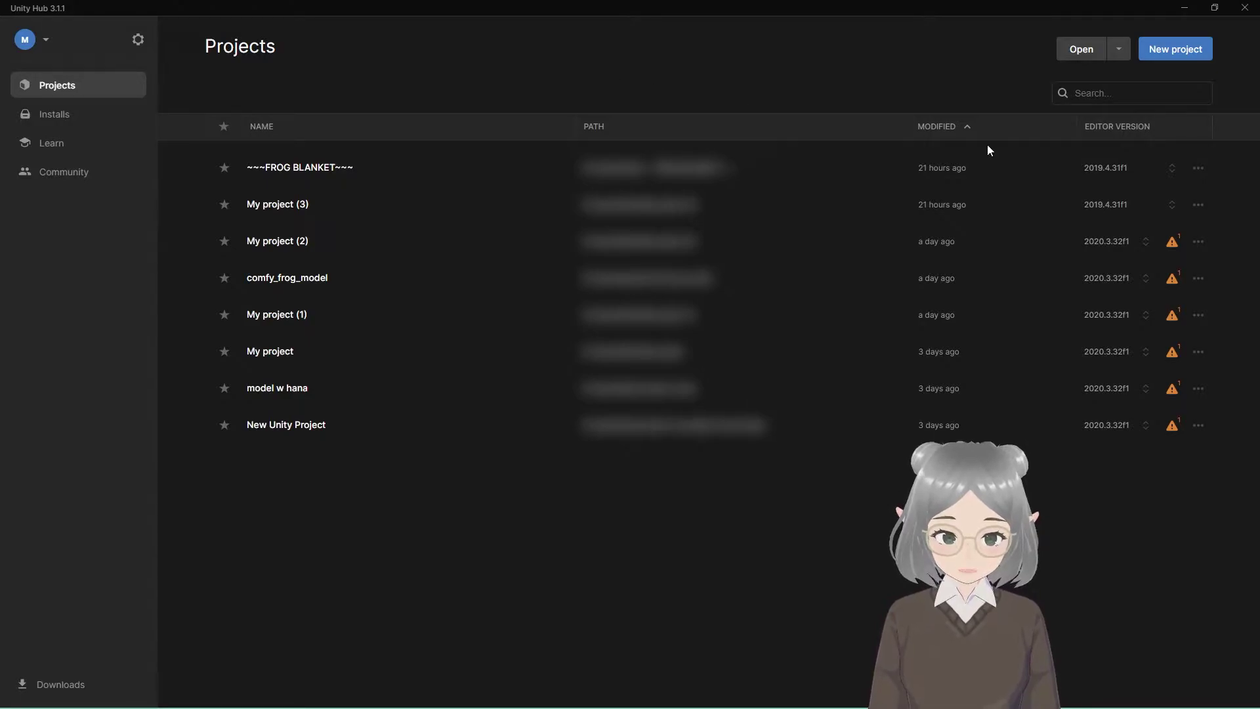
Create a new 3D project named My project (8) on editor 2019.4.31f1 in Unity Hub
click(1175, 50)
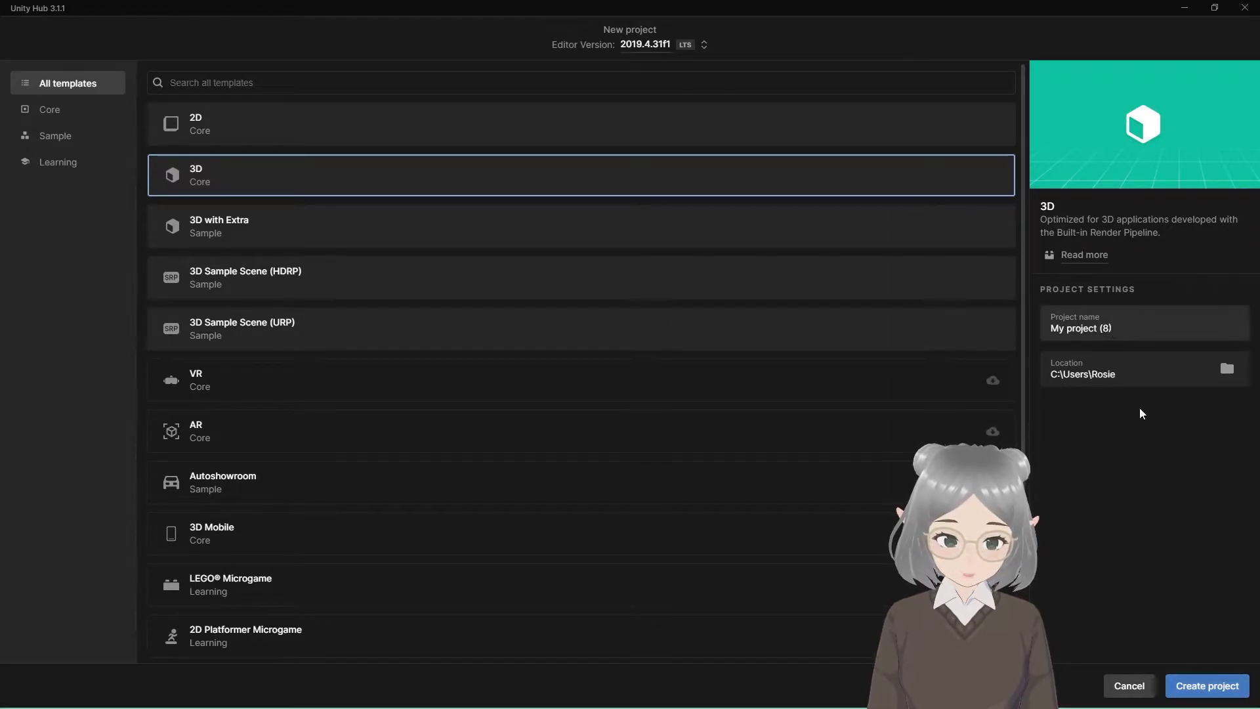
click(1207, 686)
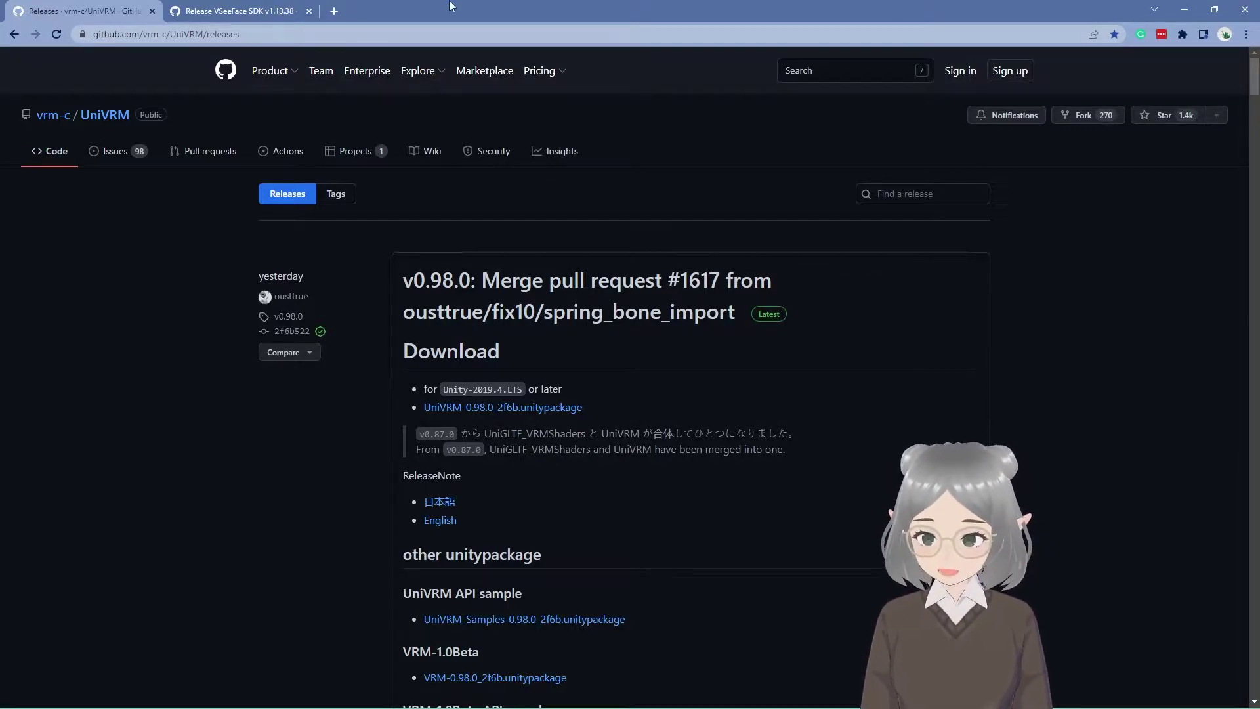
click(279, 9)
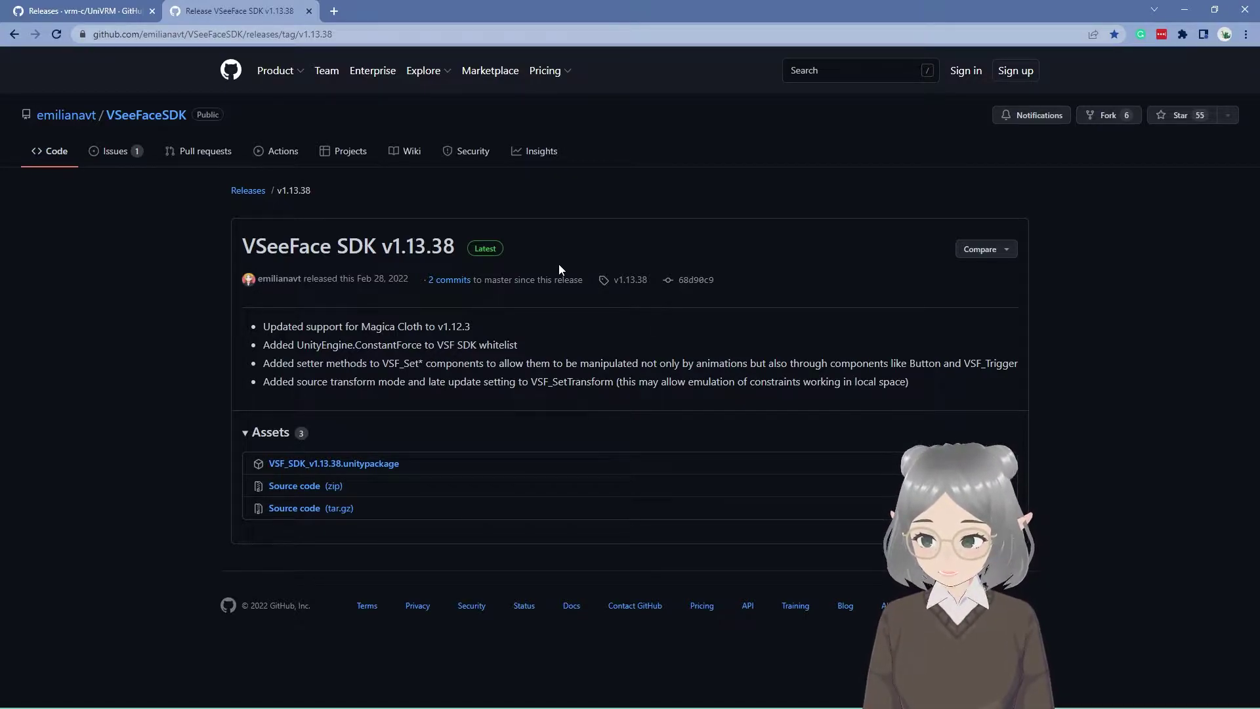
key(alt+Tab)
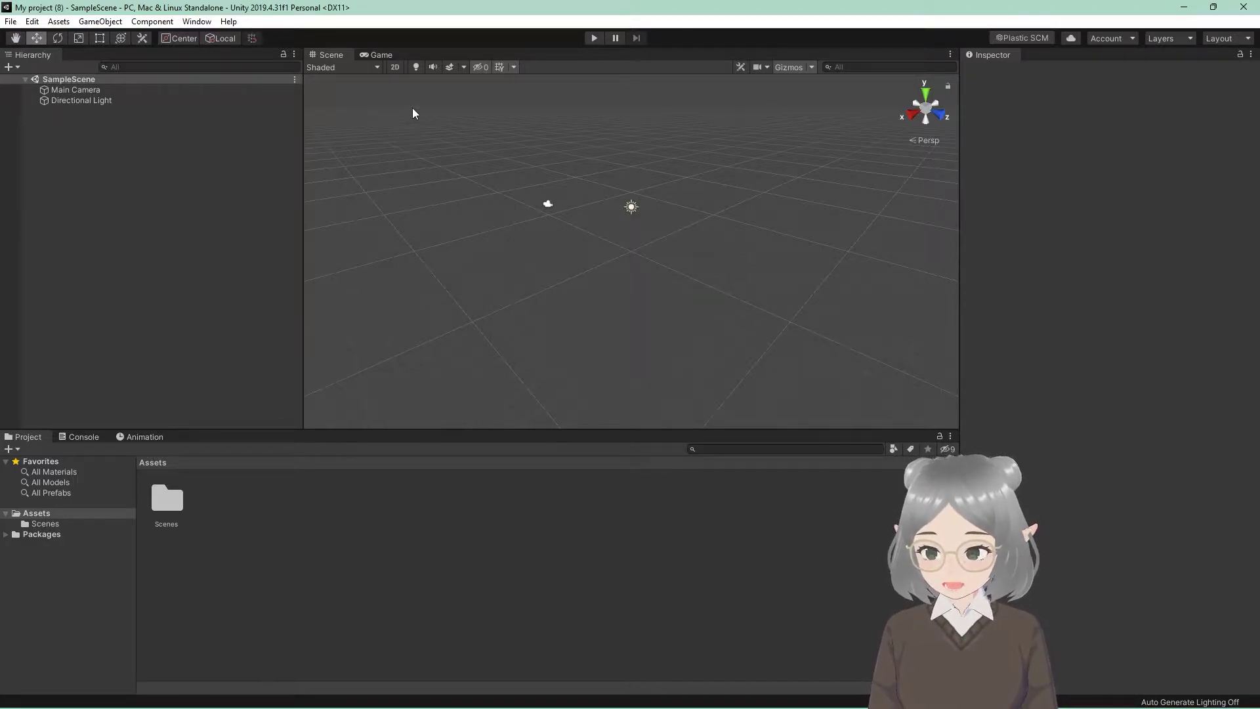
Import every item of the custom package UniVRM-0.98.0_2f6b (1)
click(58, 22)
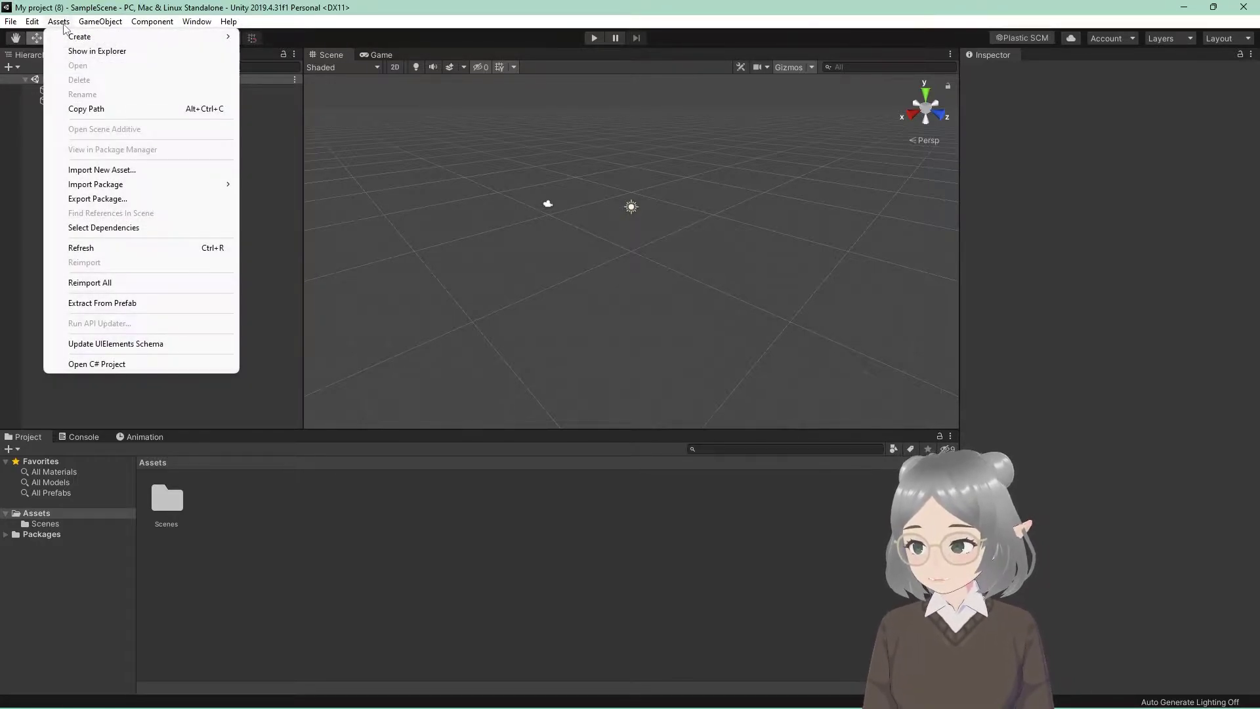
mouse_move(221, 186)
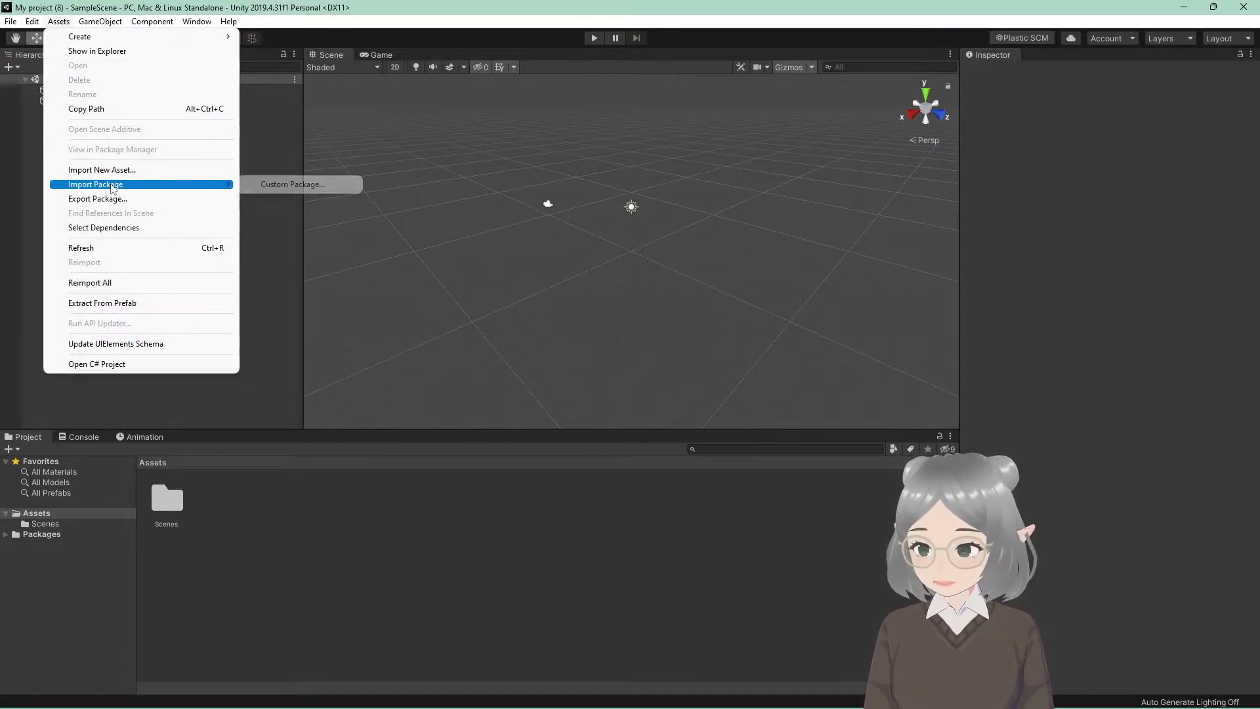
click(274, 184)
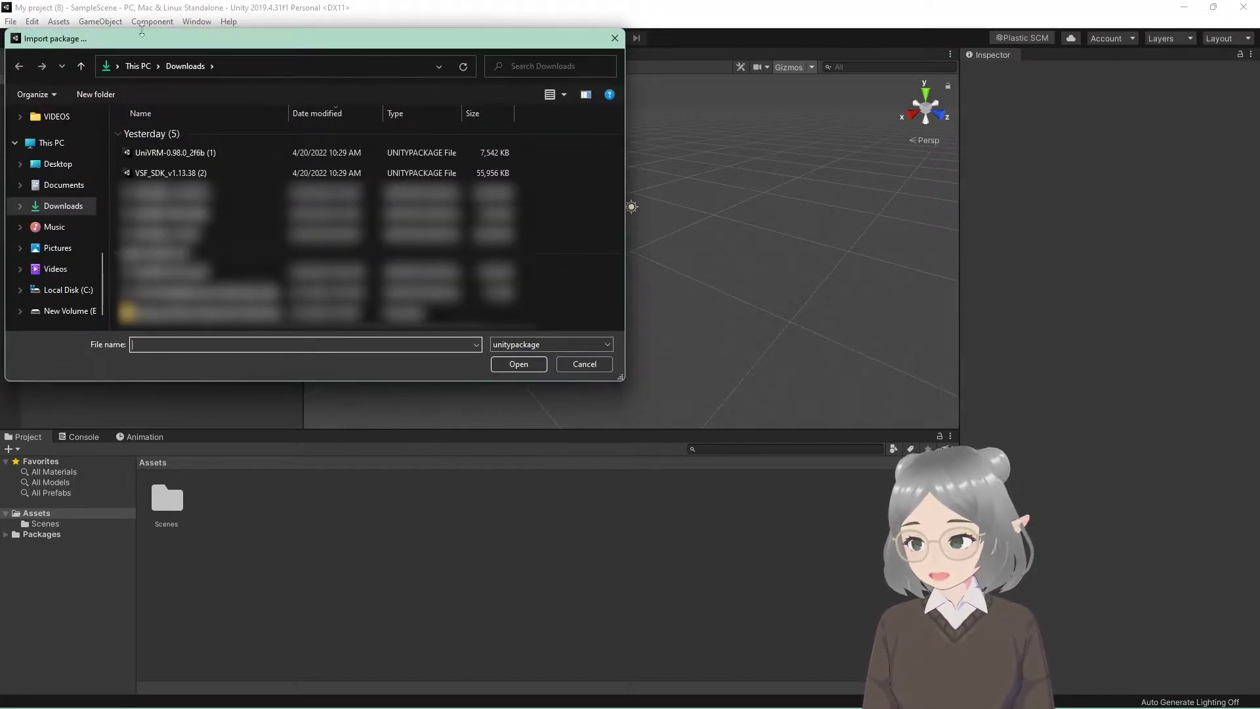
click(195, 152)
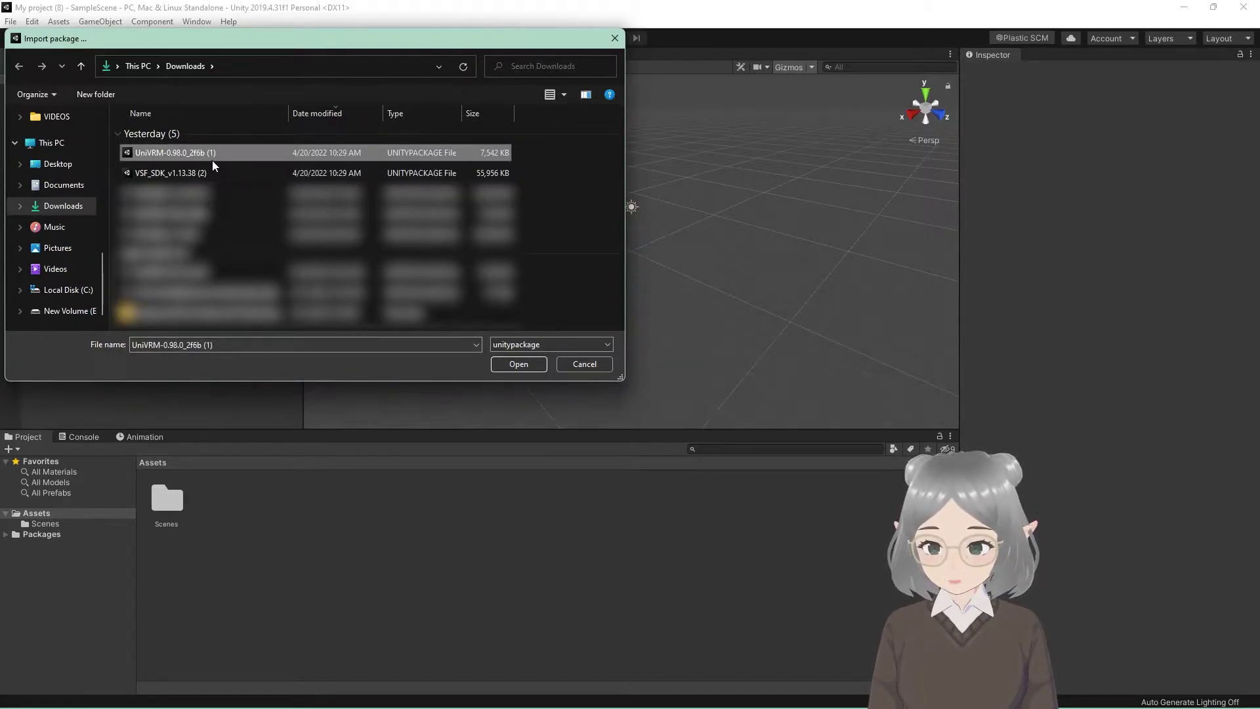
click(527, 363)
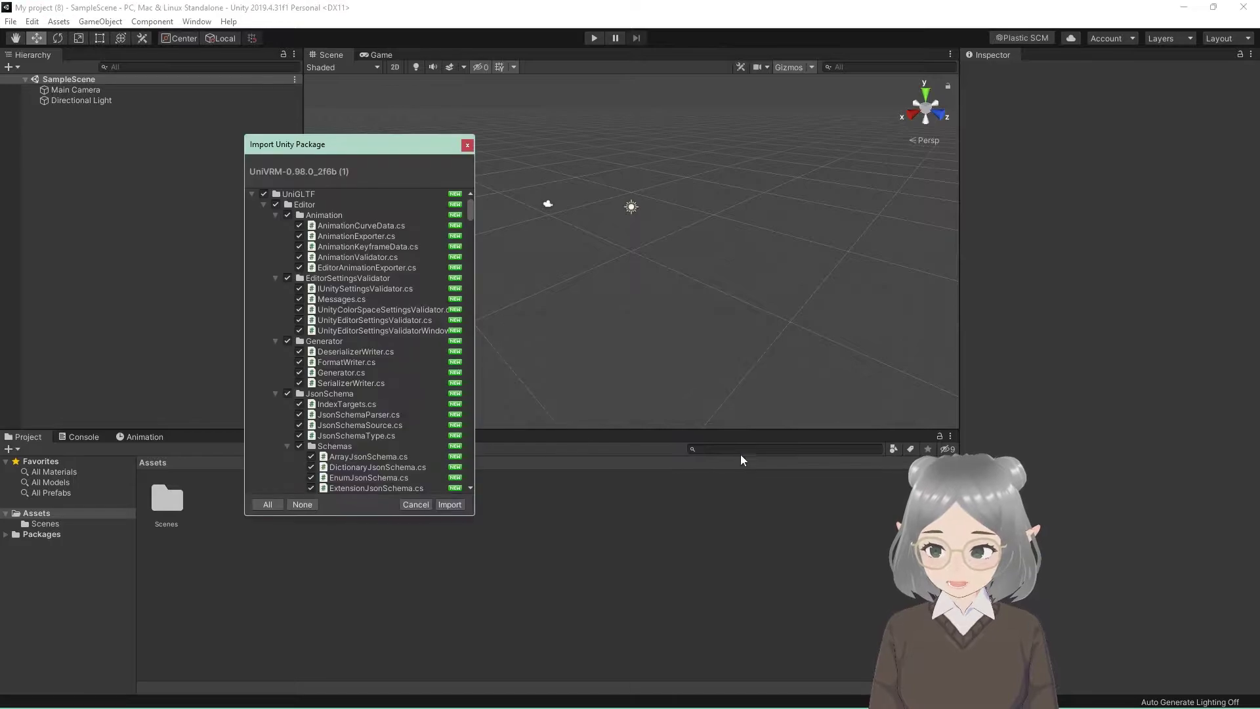
click(450, 504)
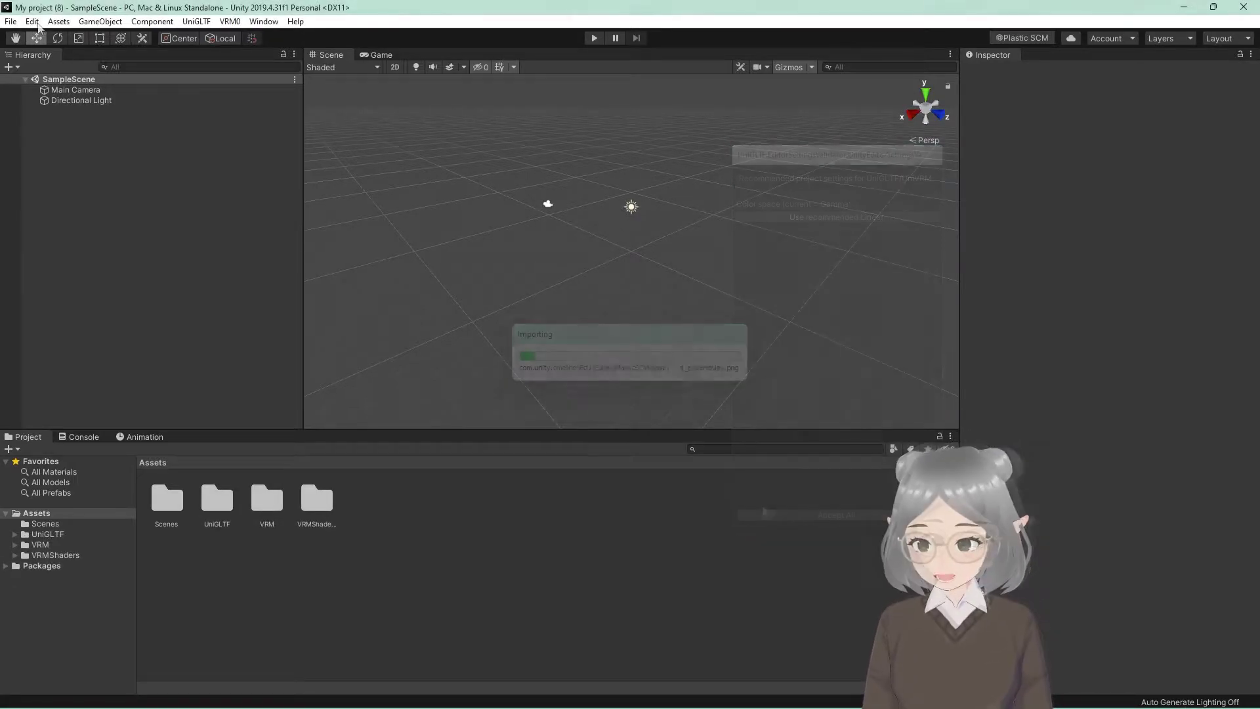
Import the custom package VSF_SDK_v1.13.38 (2) into the project
click(58, 21)
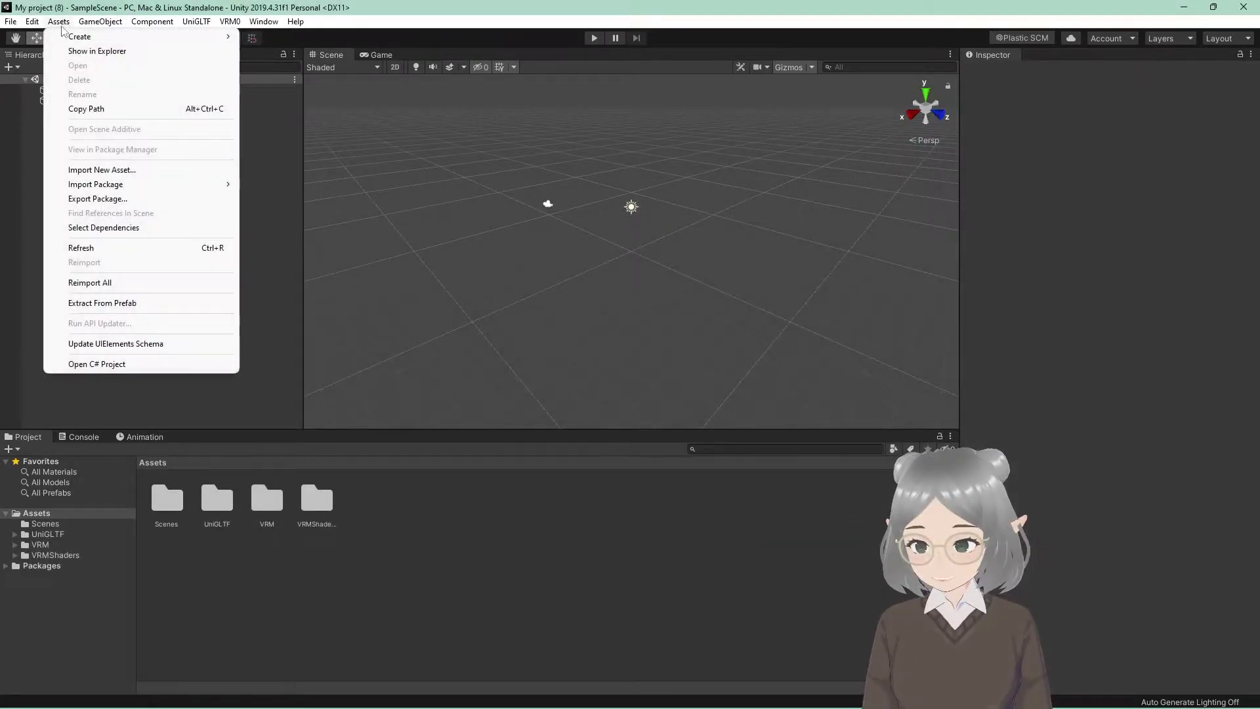
mouse_move(101, 189)
click(251, 183)
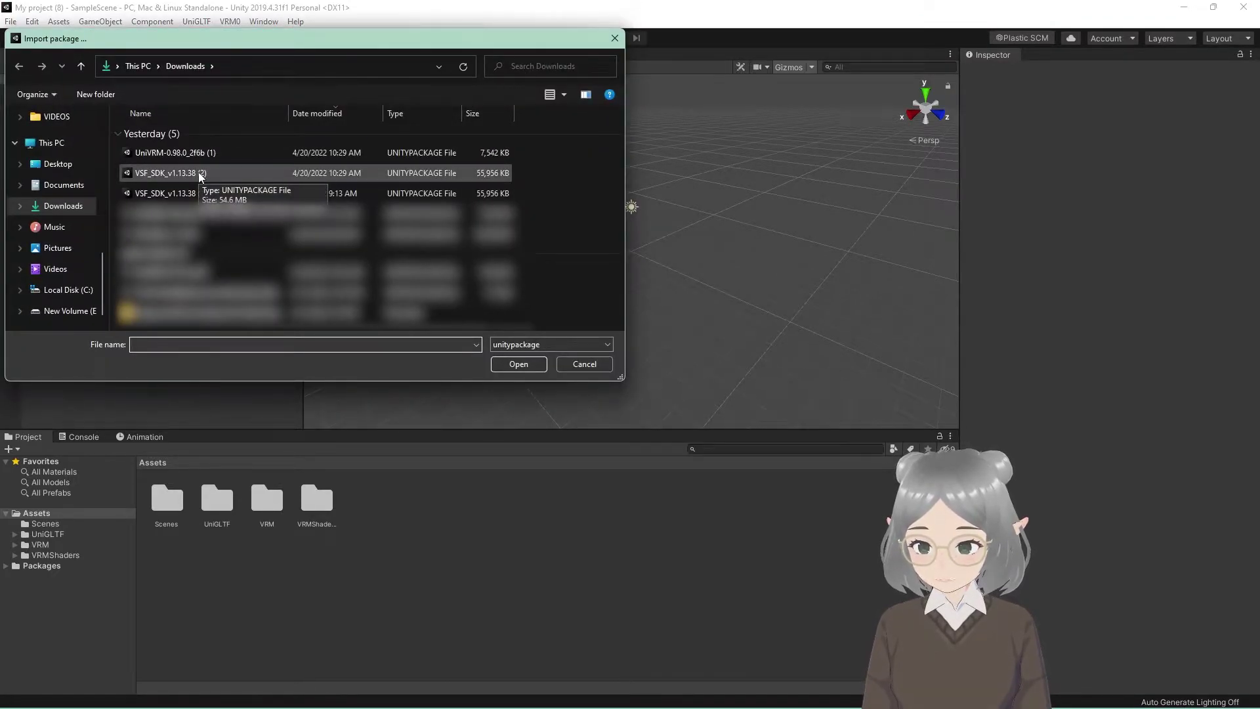
click(198, 172)
click(525, 369)
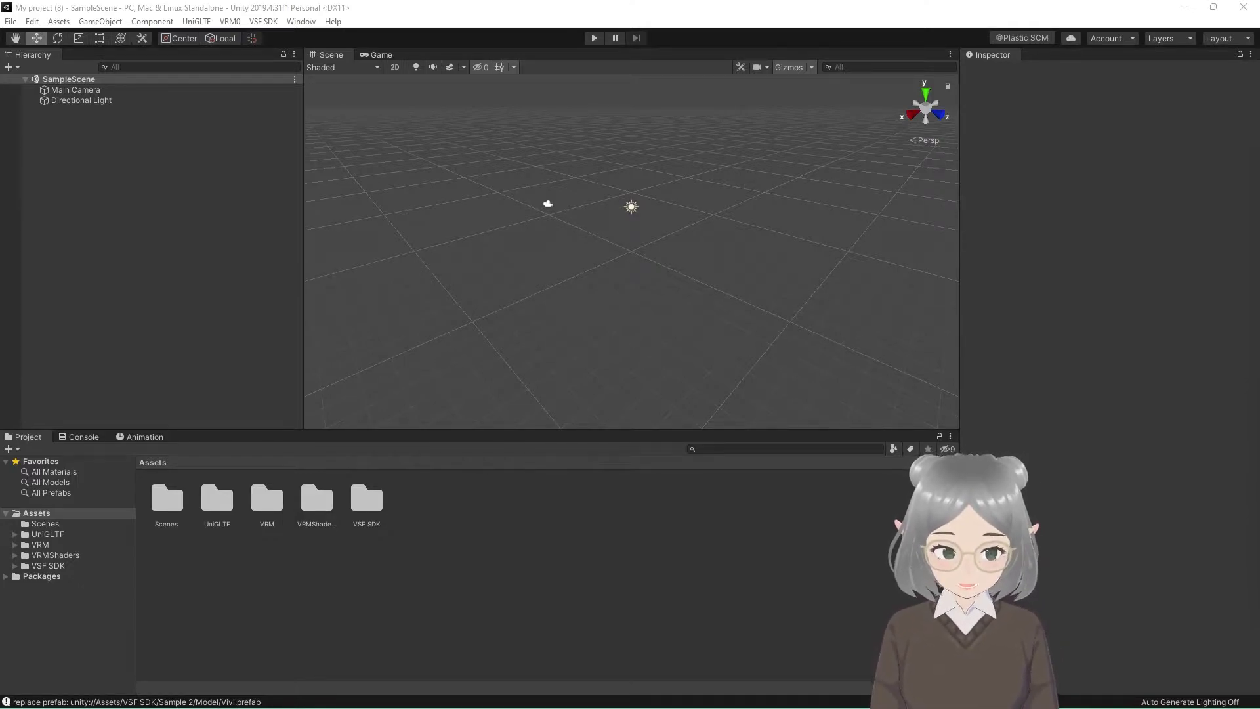
Drag the final v22222 VRM file into the Project panel and open its prefab
drag(1132, 612, 450, 537)
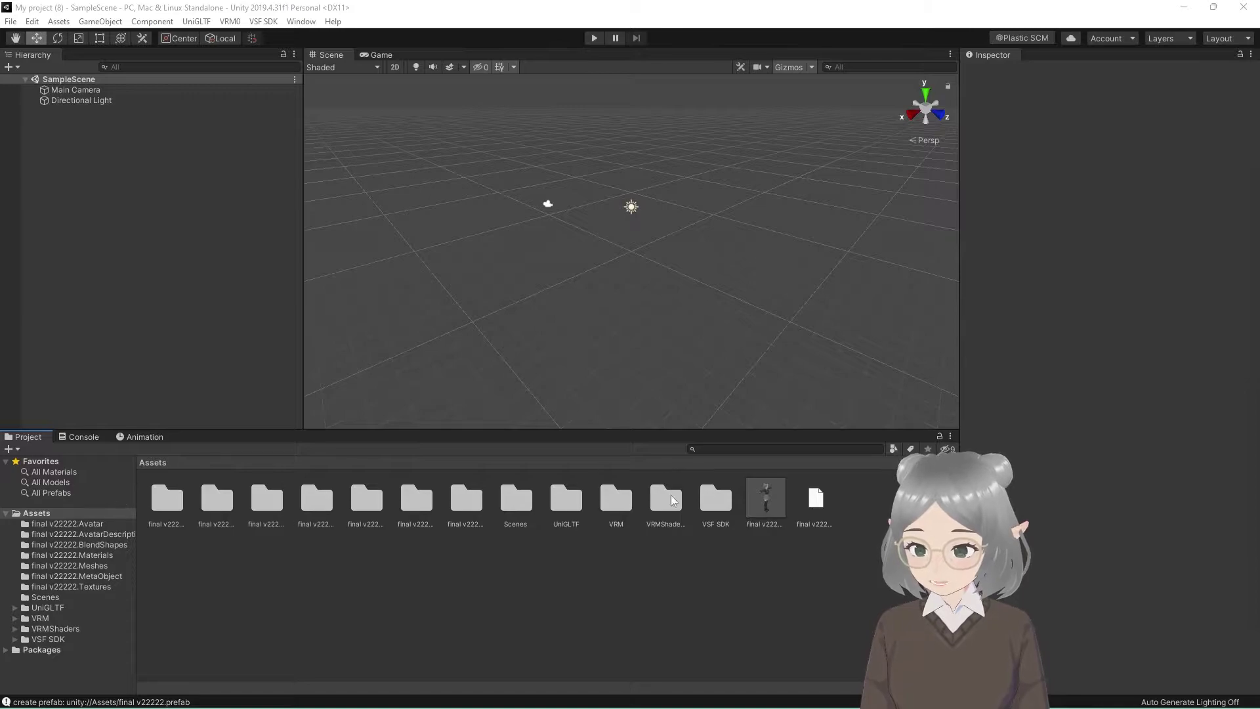
click(763, 502)
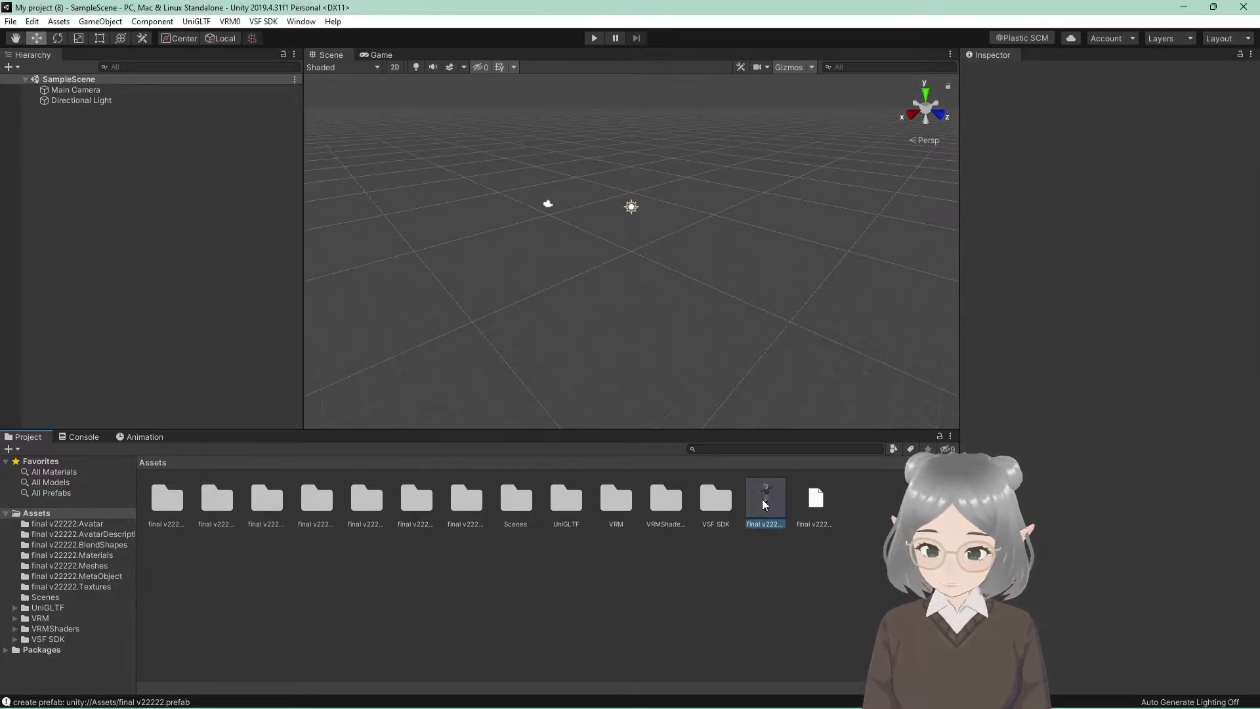
click(1131, 111)
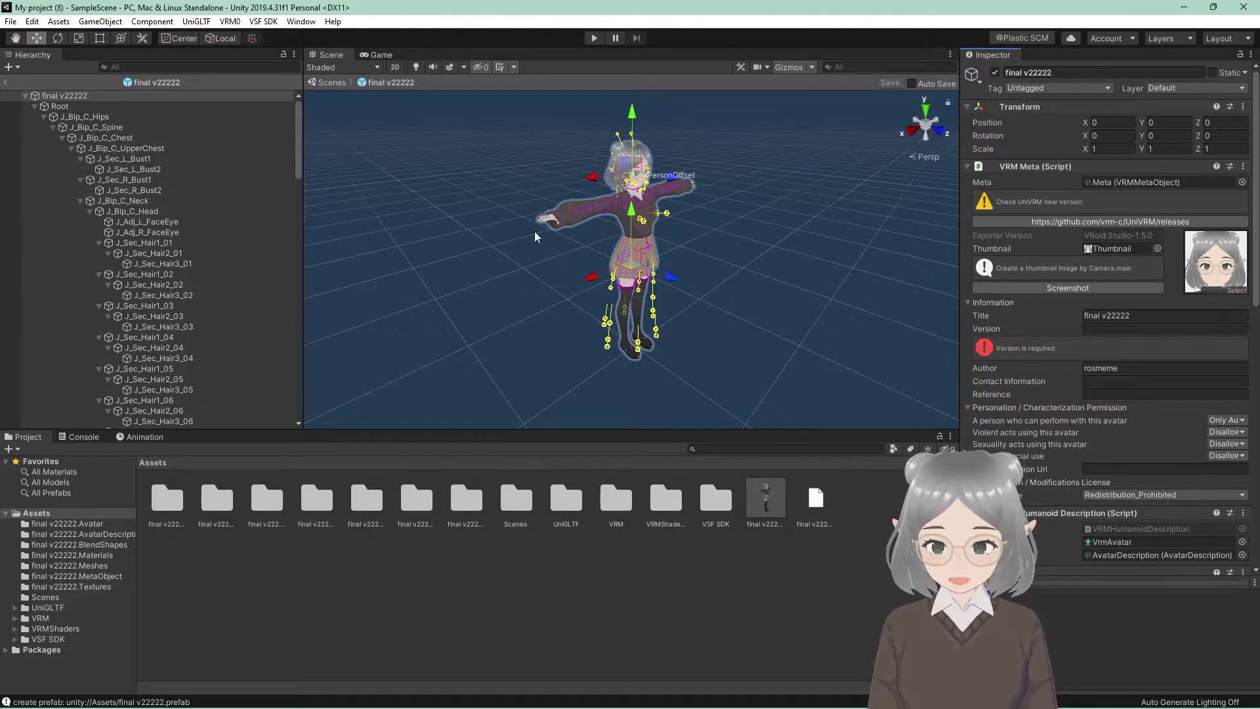
scroll(736, 308, up, 3)
middle_drag(739, 250, 754, 303)
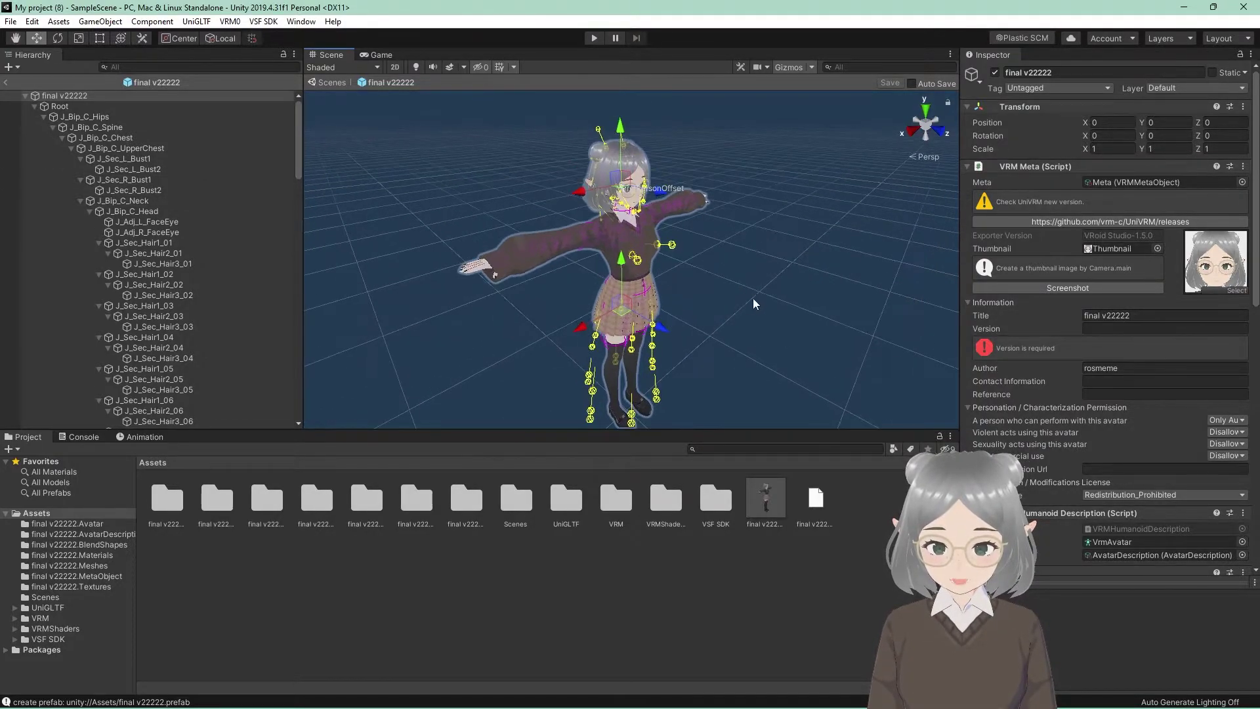
alt+drag(747, 305, 855, 366)
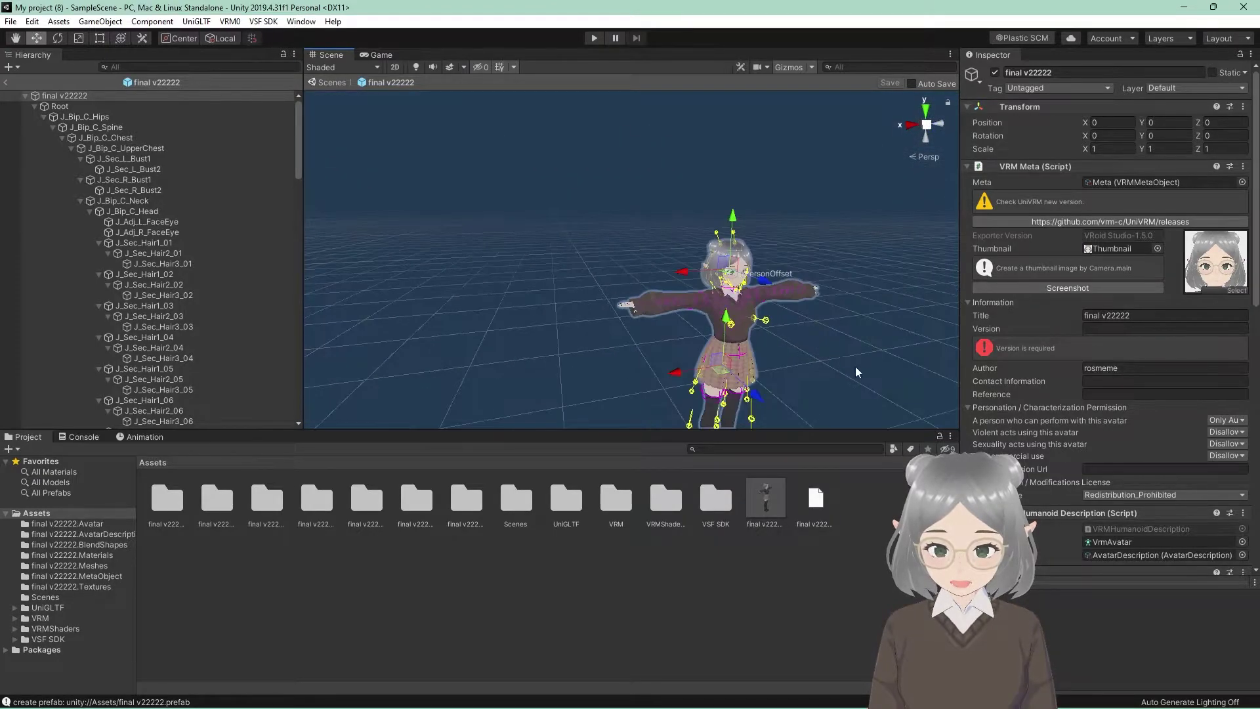
middle_drag(855, 366, 776, 314)
scroll(776, 313, up, 2)
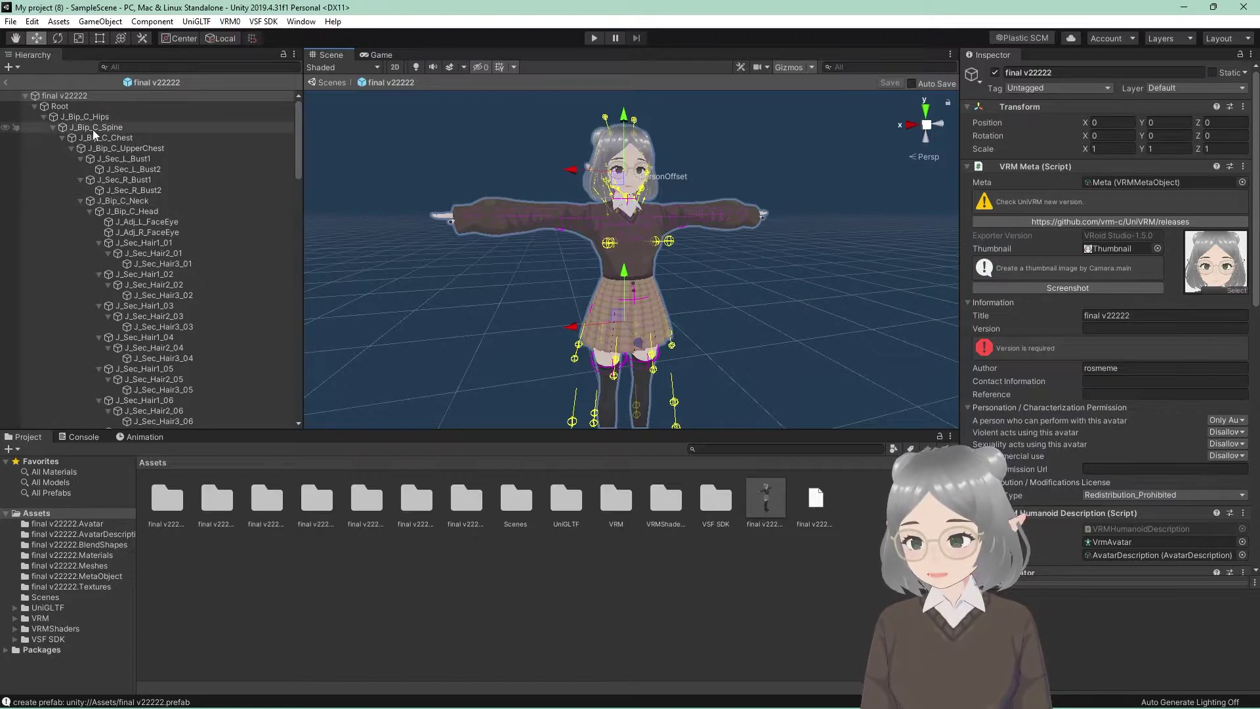
click(127, 200)
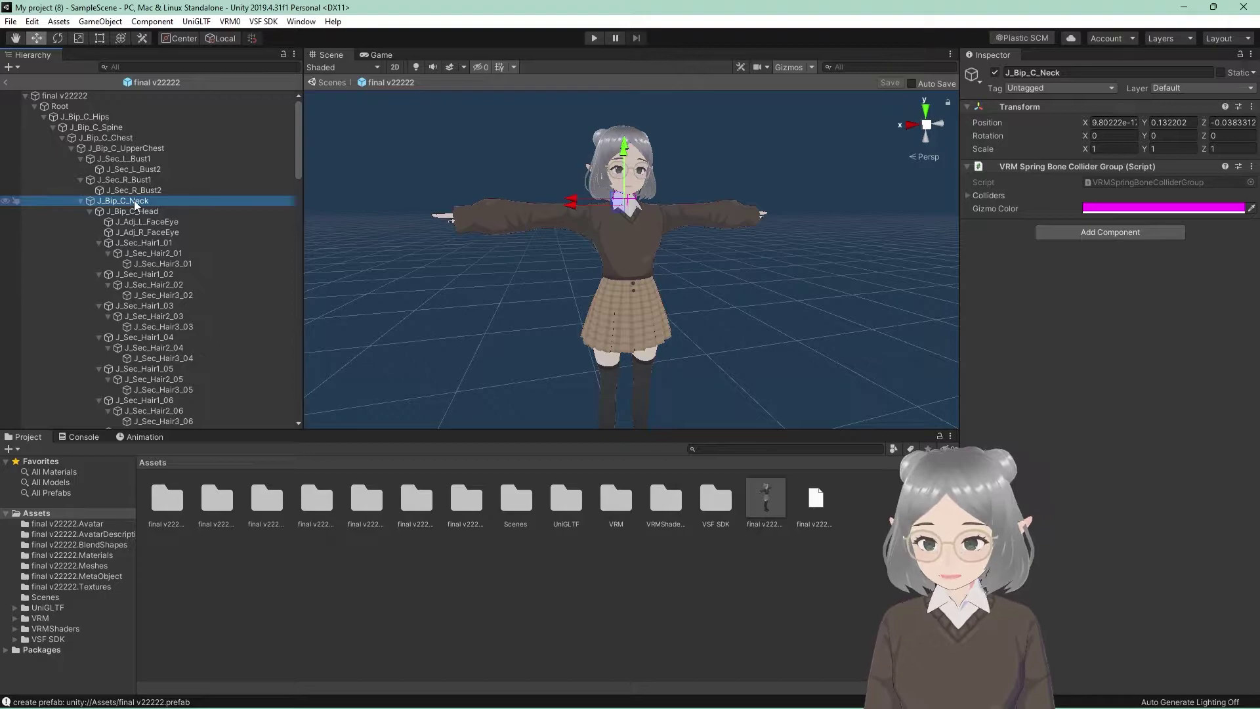
click(137, 202)
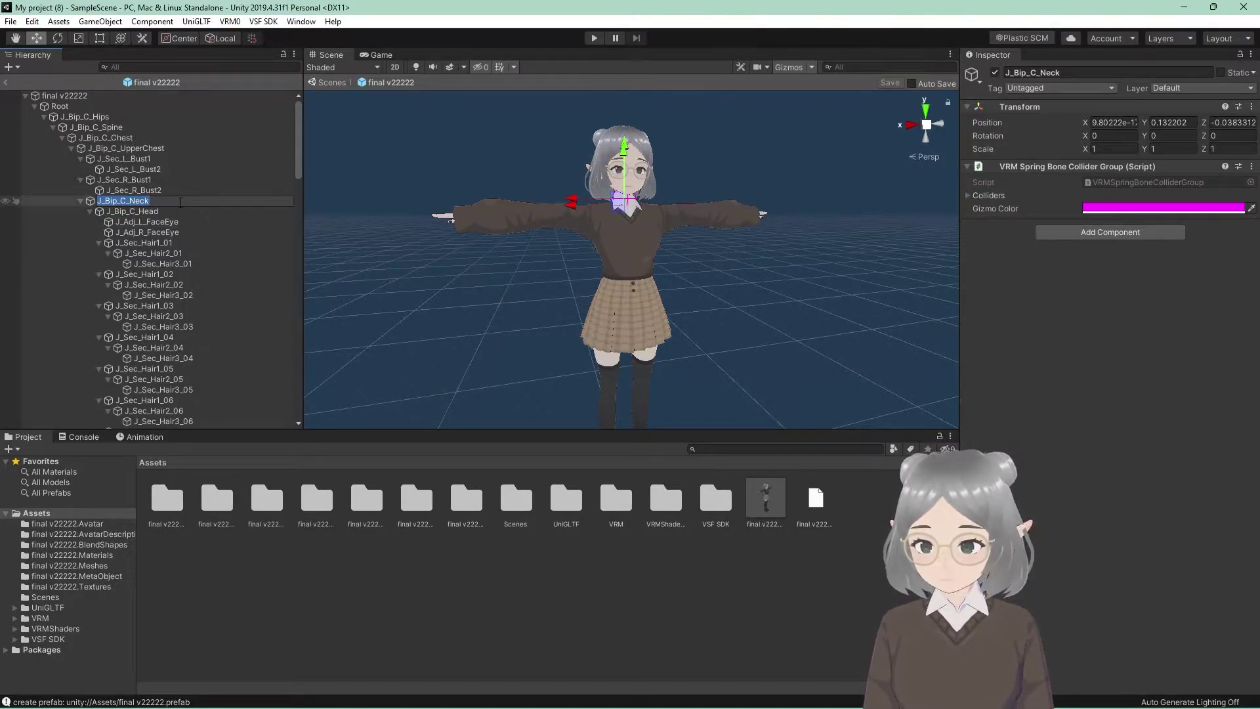
key(Return)
click(131, 211)
click(155, 204)
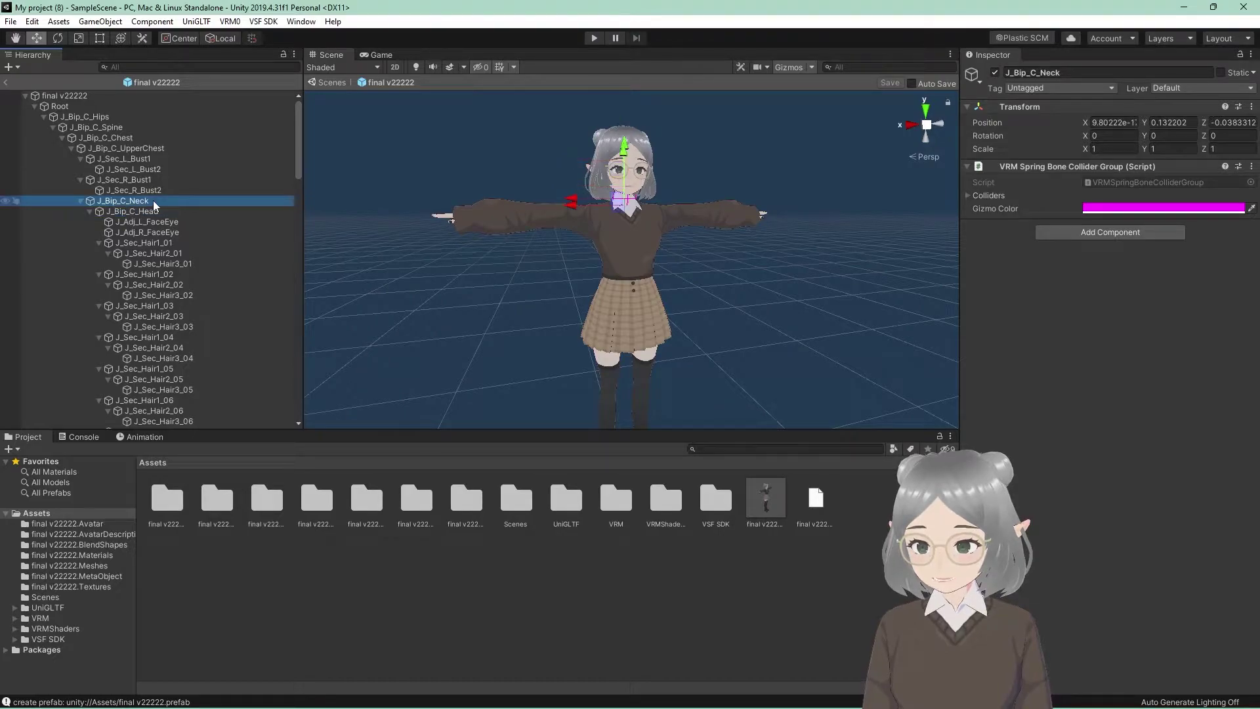
Create a Quad under the J_Bip_C_Neck bone and rename it frogg
right_click(156, 205)
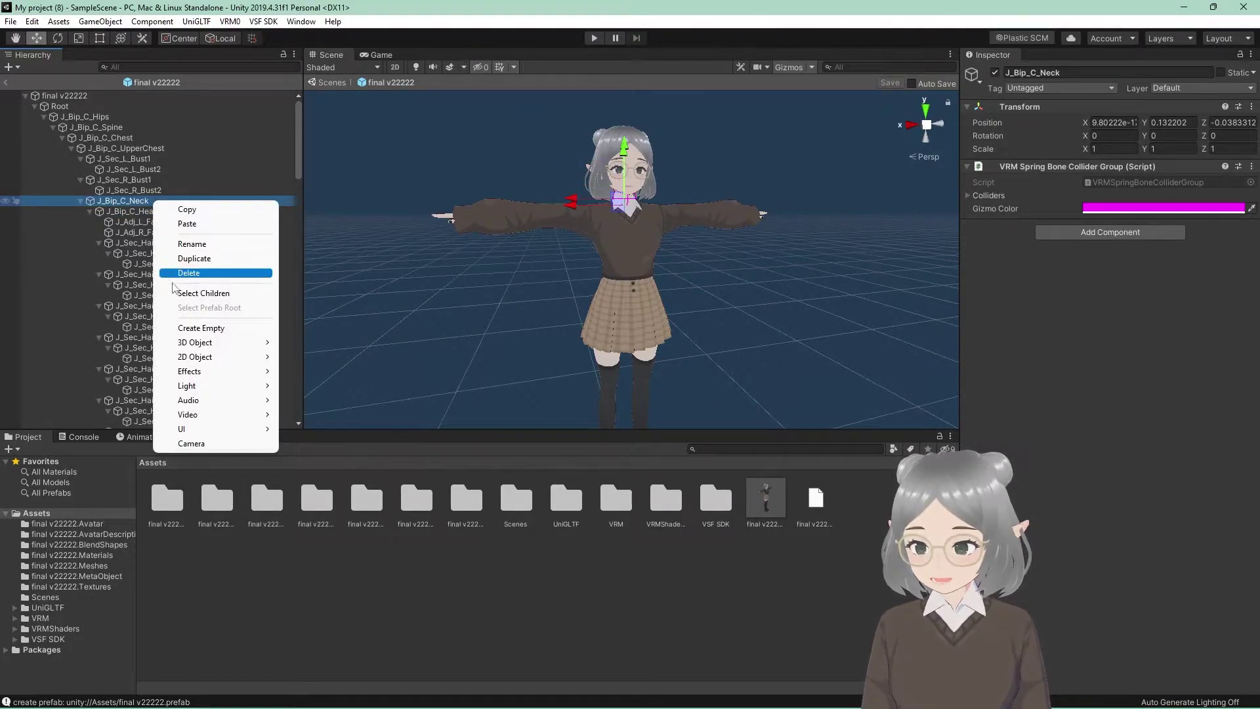
mouse_move(197, 346)
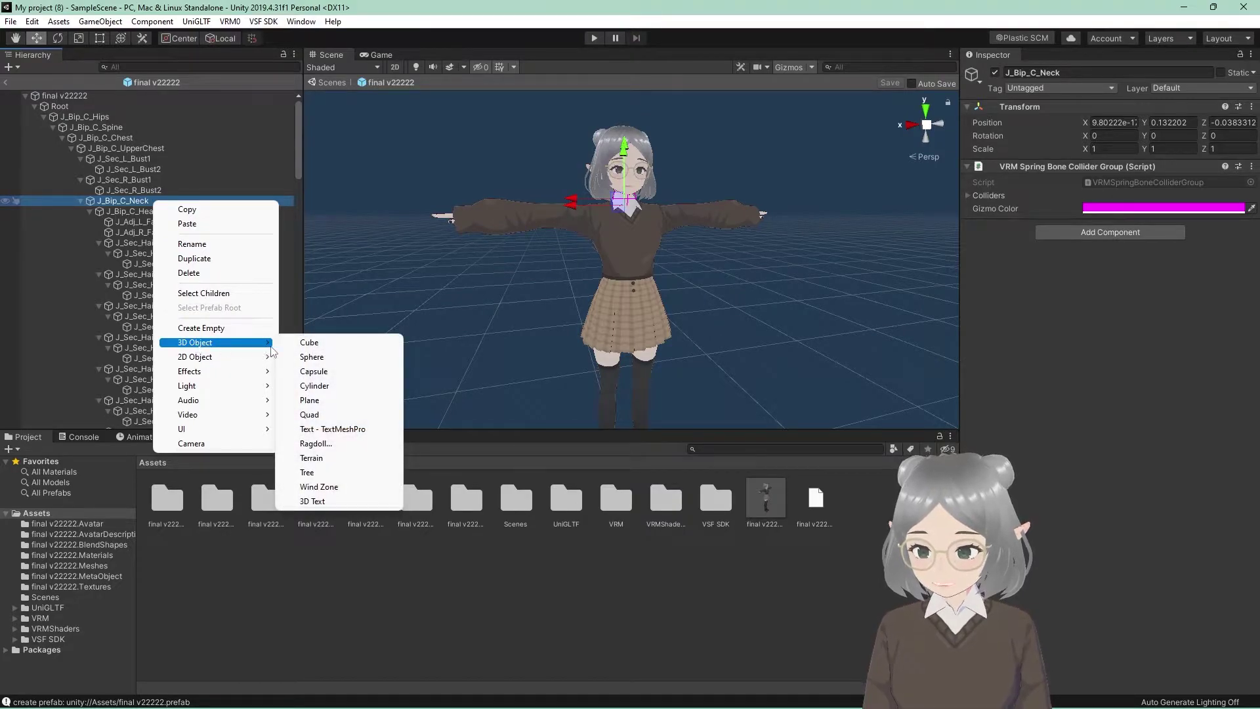
click(327, 415)
scroll(503, 214, down, 2)
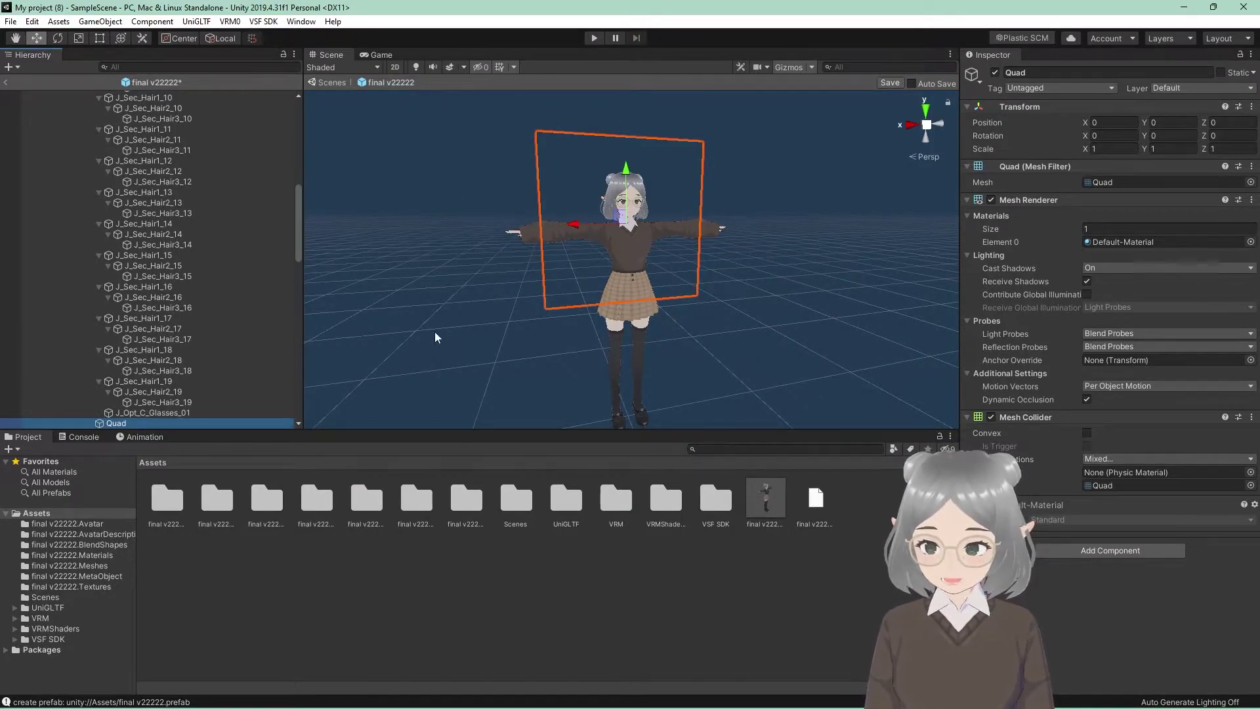
click(1024, 72)
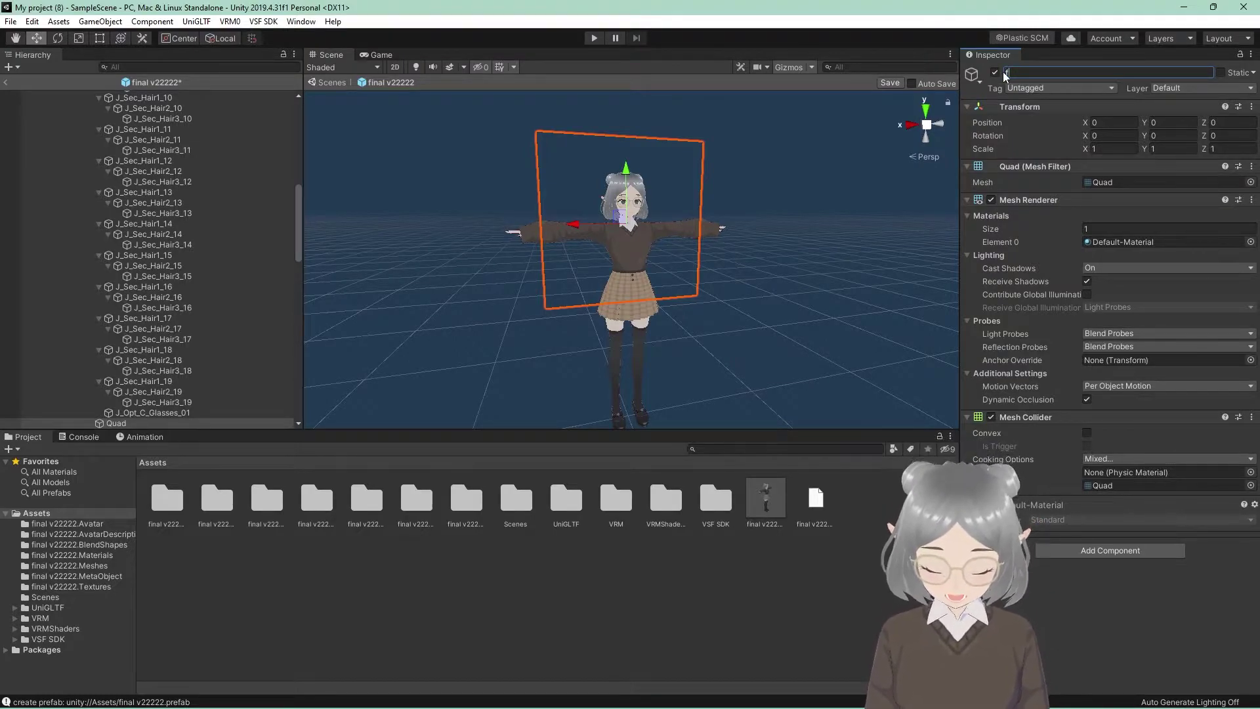
text(frogg)
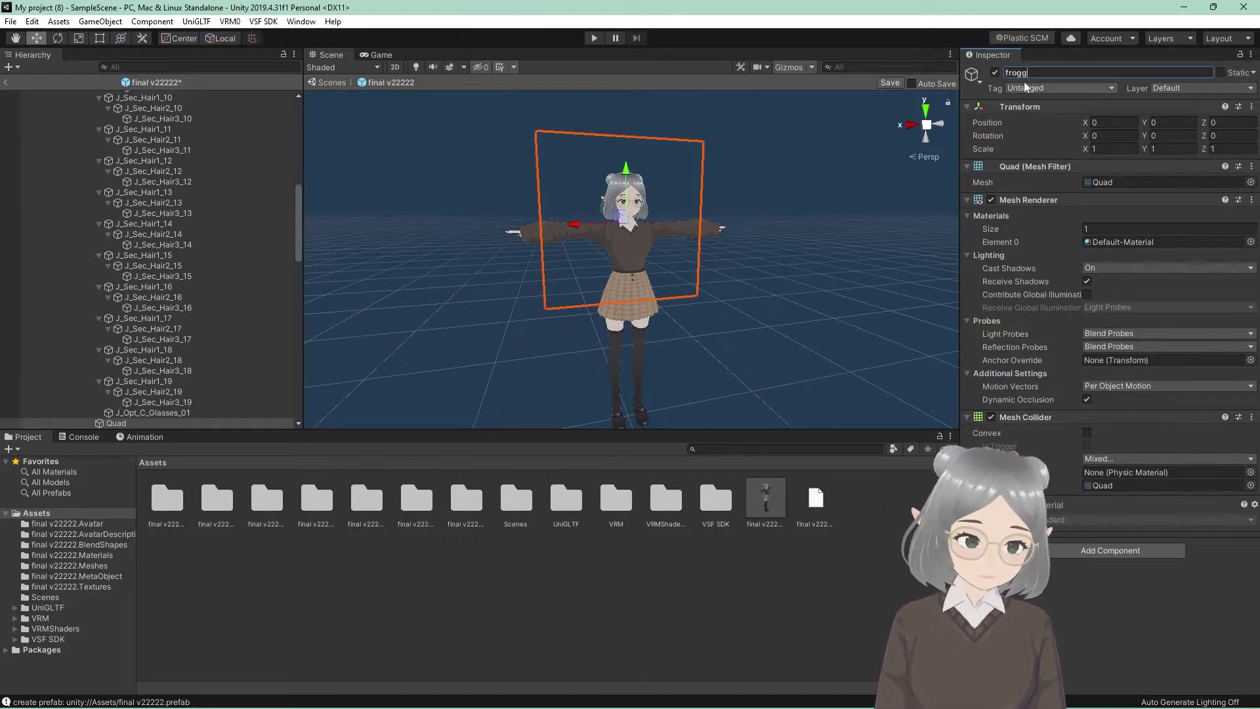
click(890, 496)
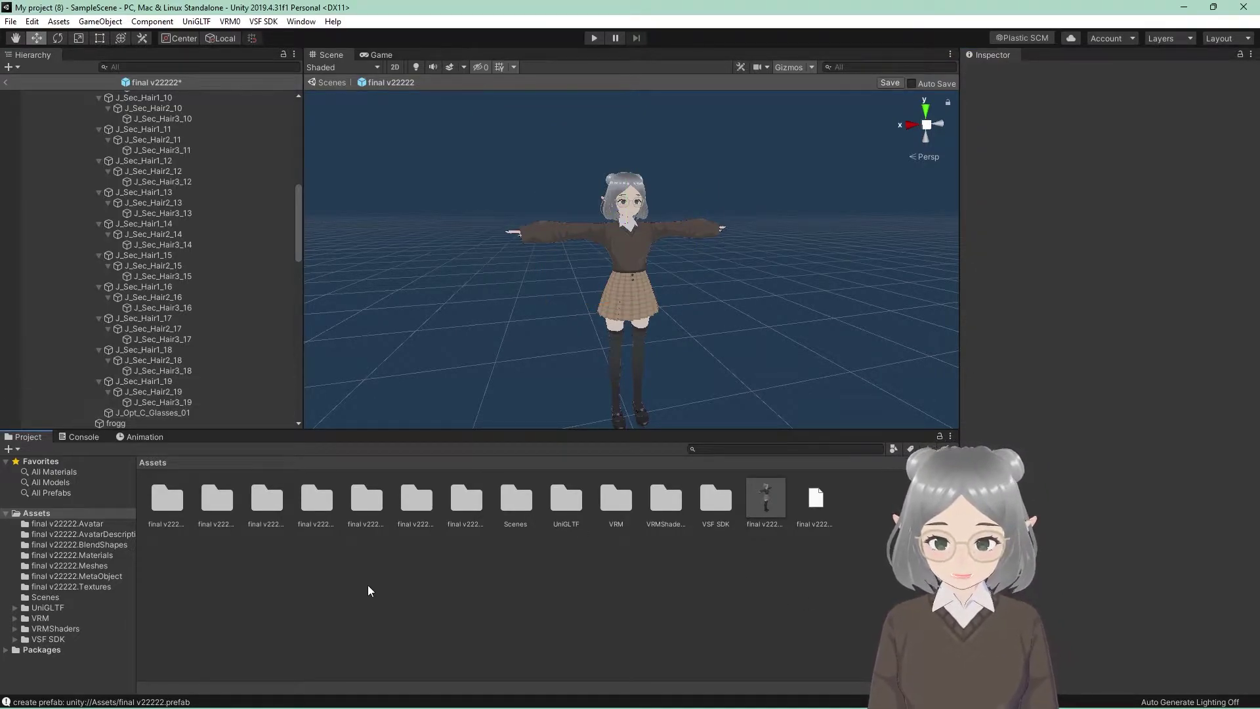
Import the Untitled design frog hood image into the final v22222.Textures folder
scroll(155, 311, down, 2)
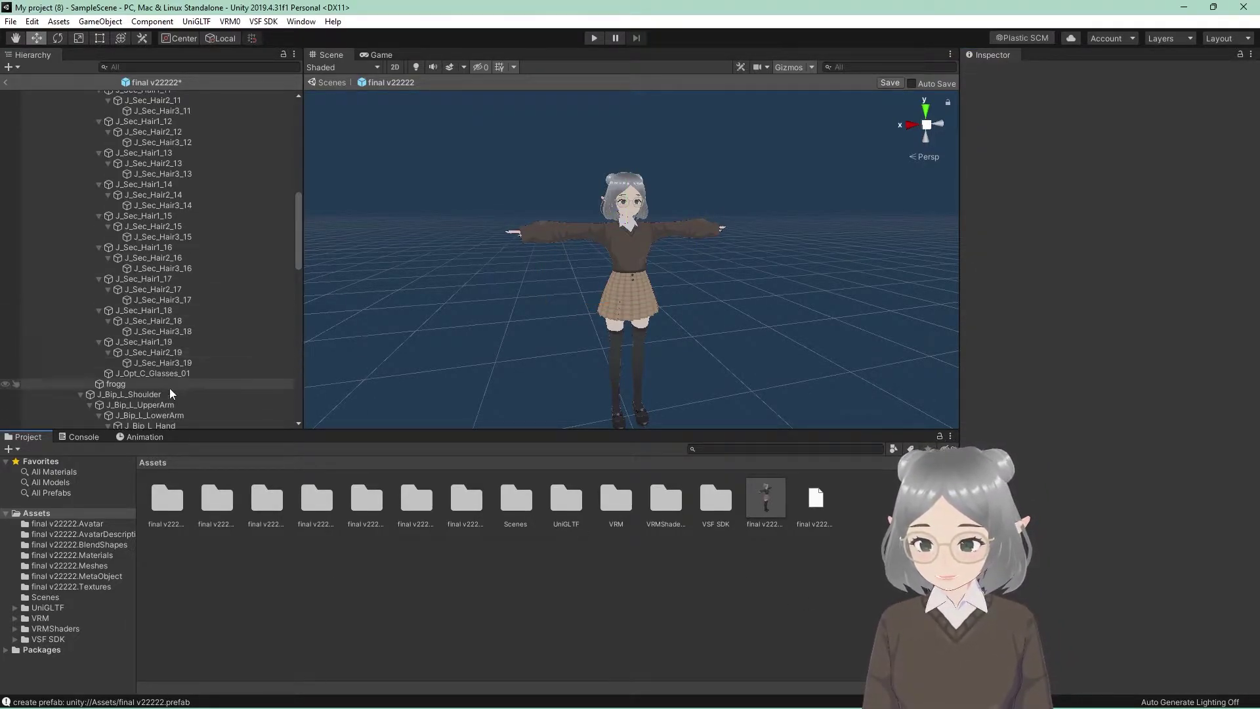
click(110, 587)
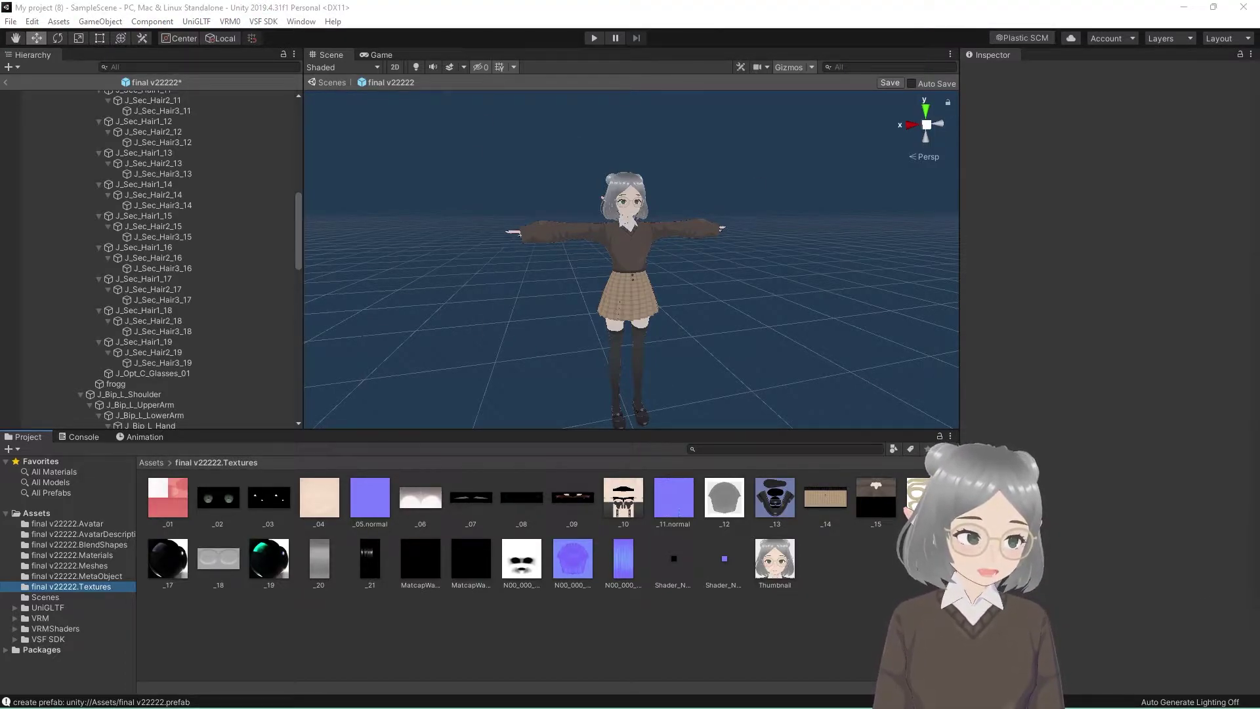
drag(750, 626, 852, 557)
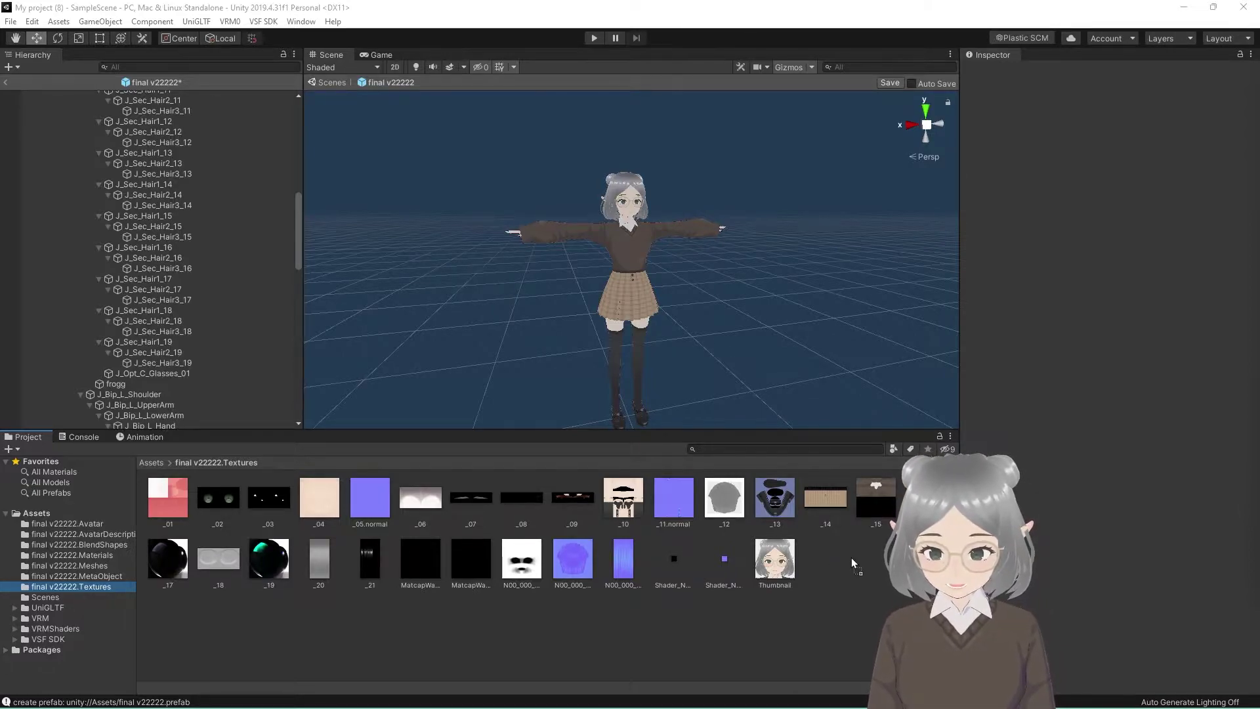
click(828, 563)
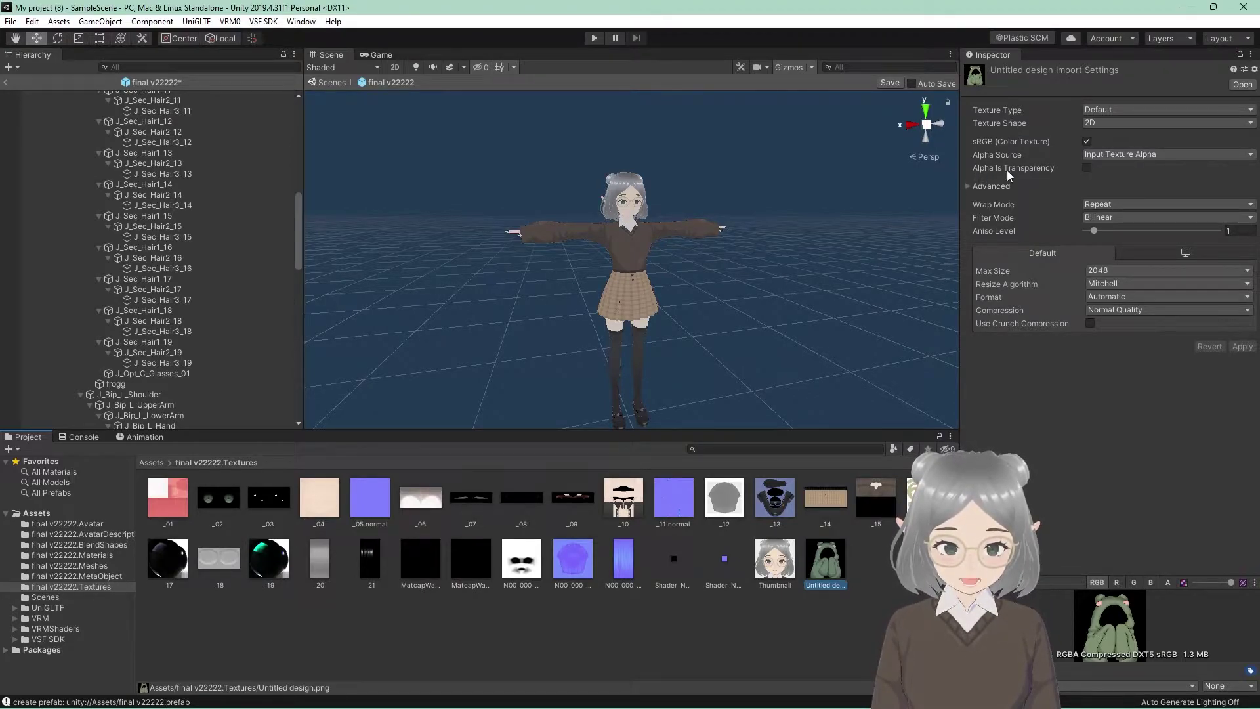
Enable Alpha Is Transparency on the Untitled design texture and apply the import change
click(1086, 168)
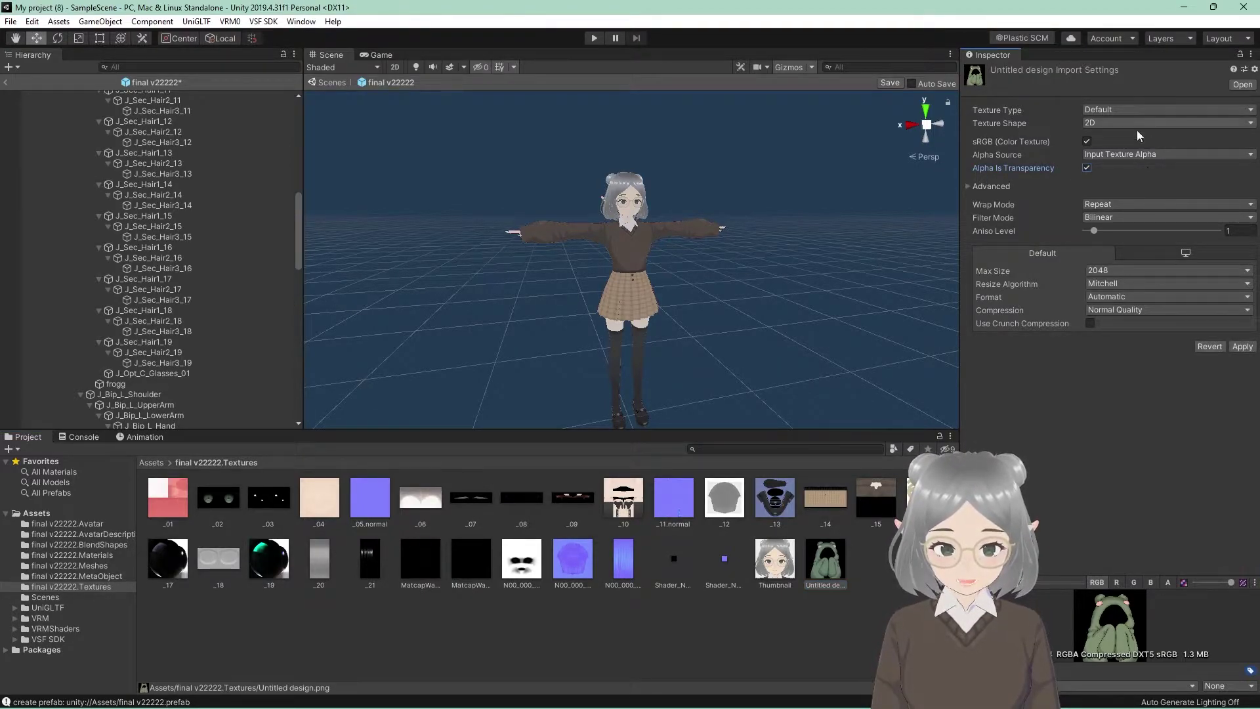
click(882, 558)
click(613, 388)
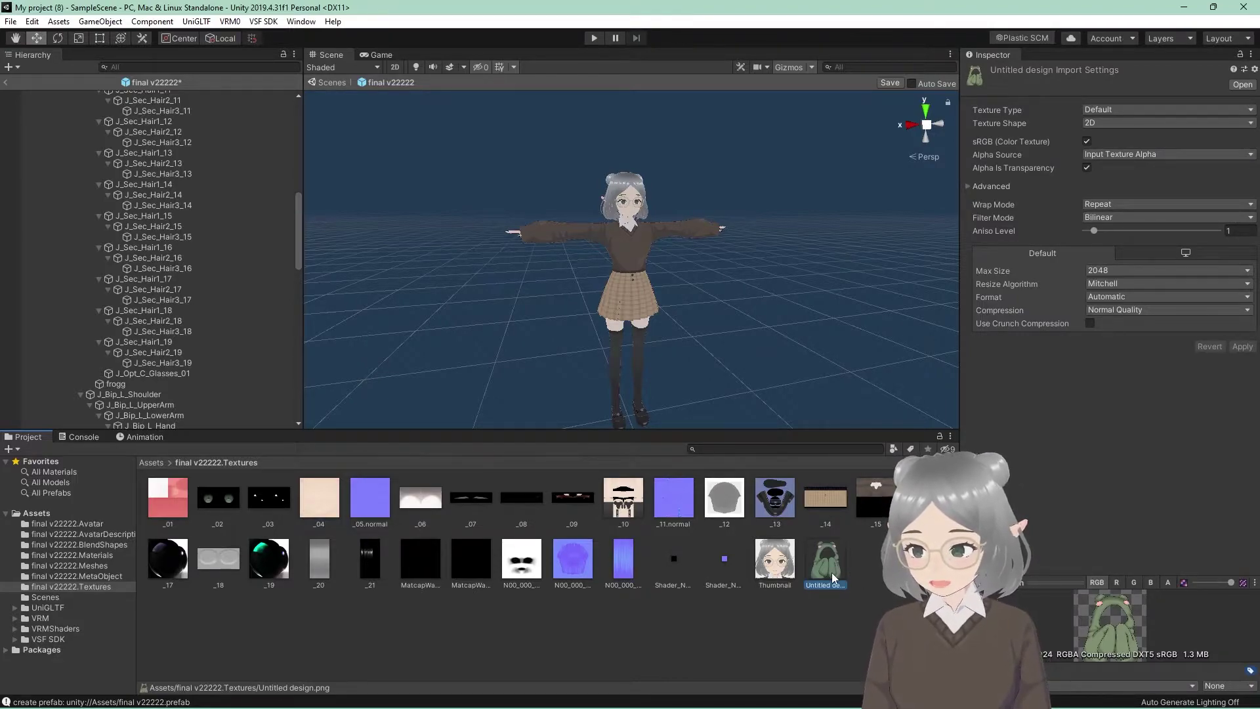
click(875, 571)
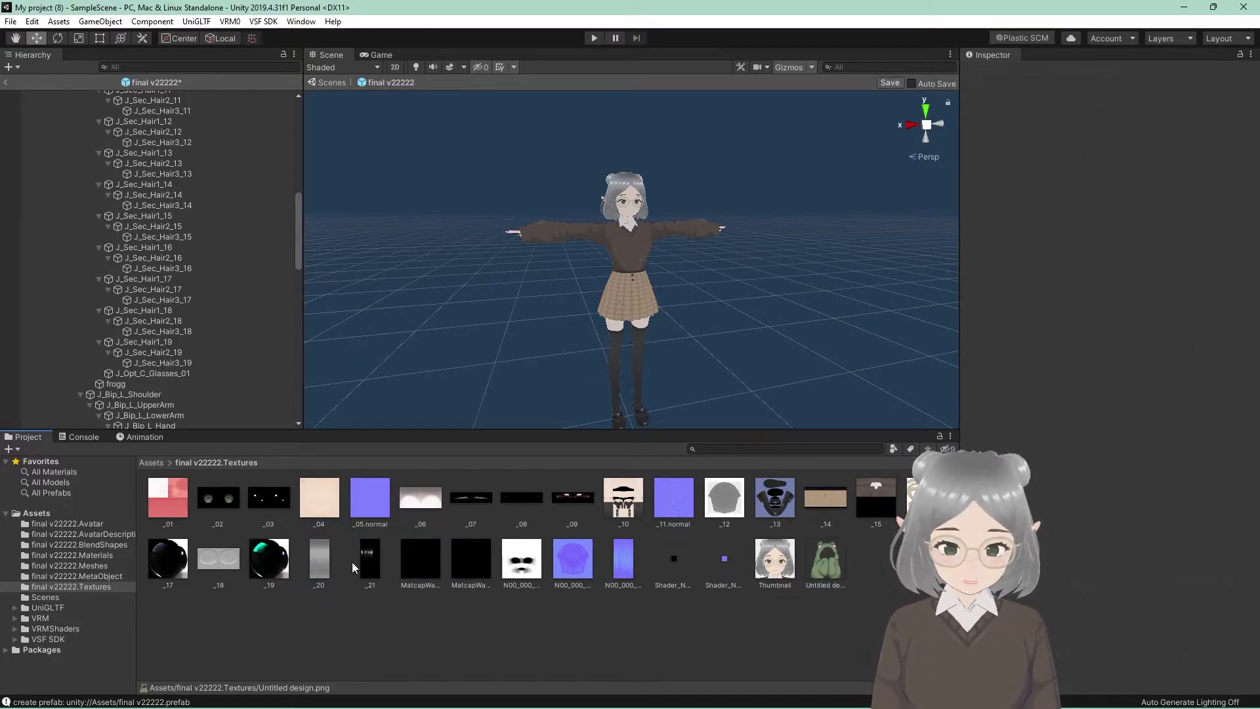
Create a Standard-shader New Material in the final v22222.Materials folder
click(101, 555)
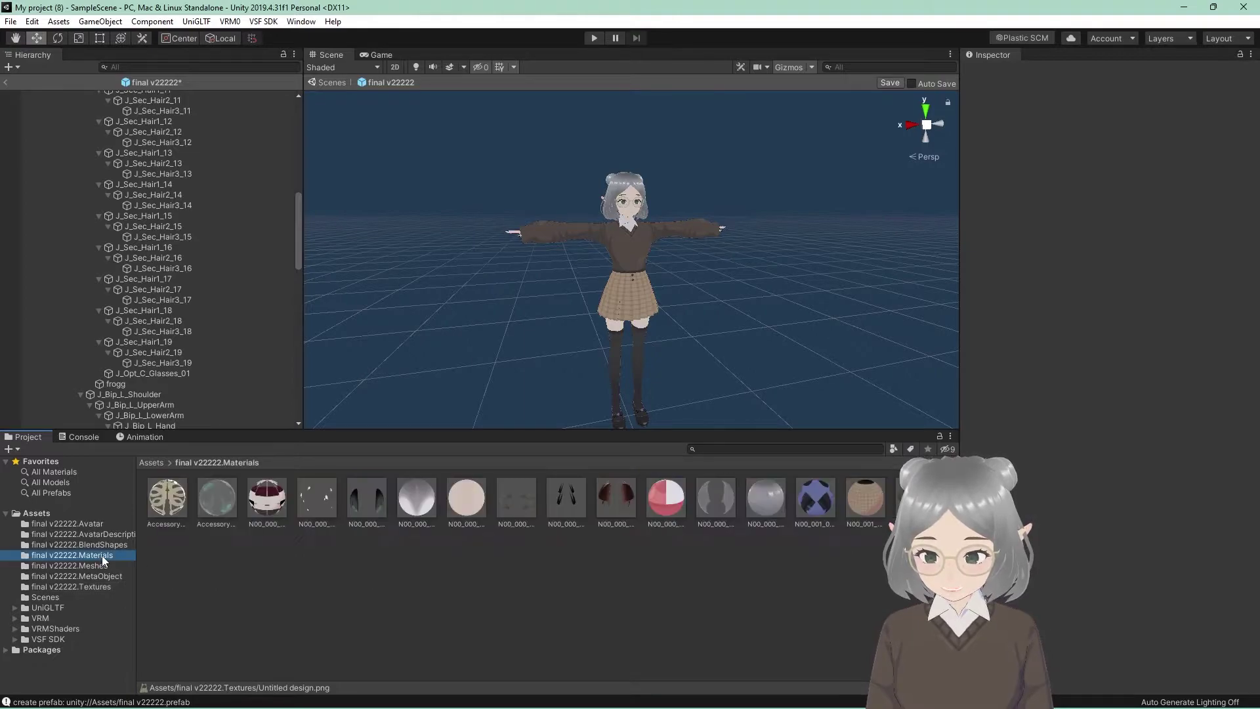
right_click(270, 576)
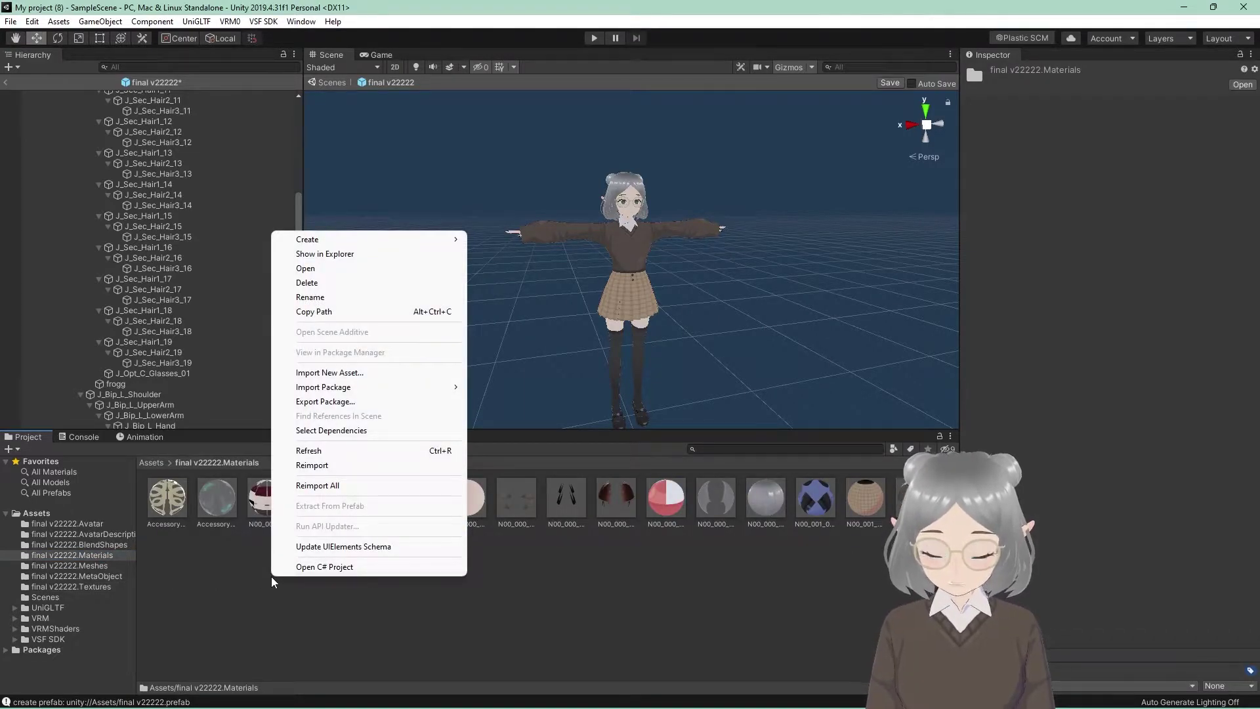
mouse_move(336, 244)
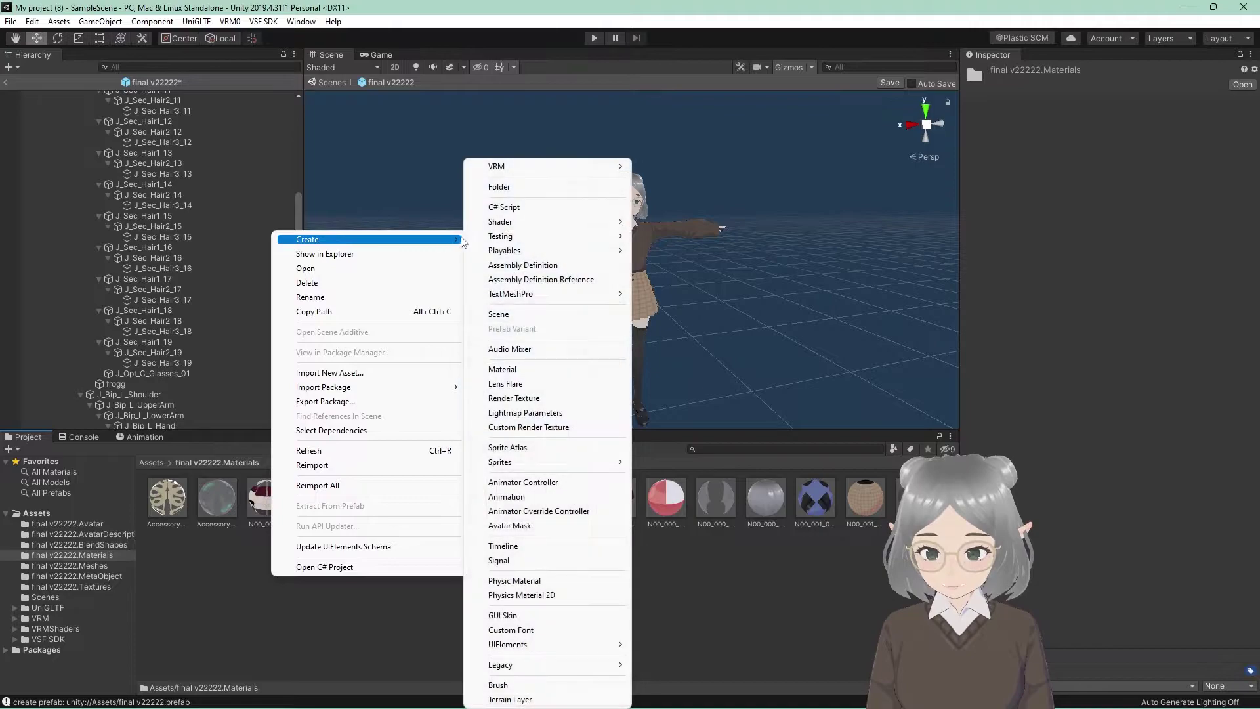
click(508, 370)
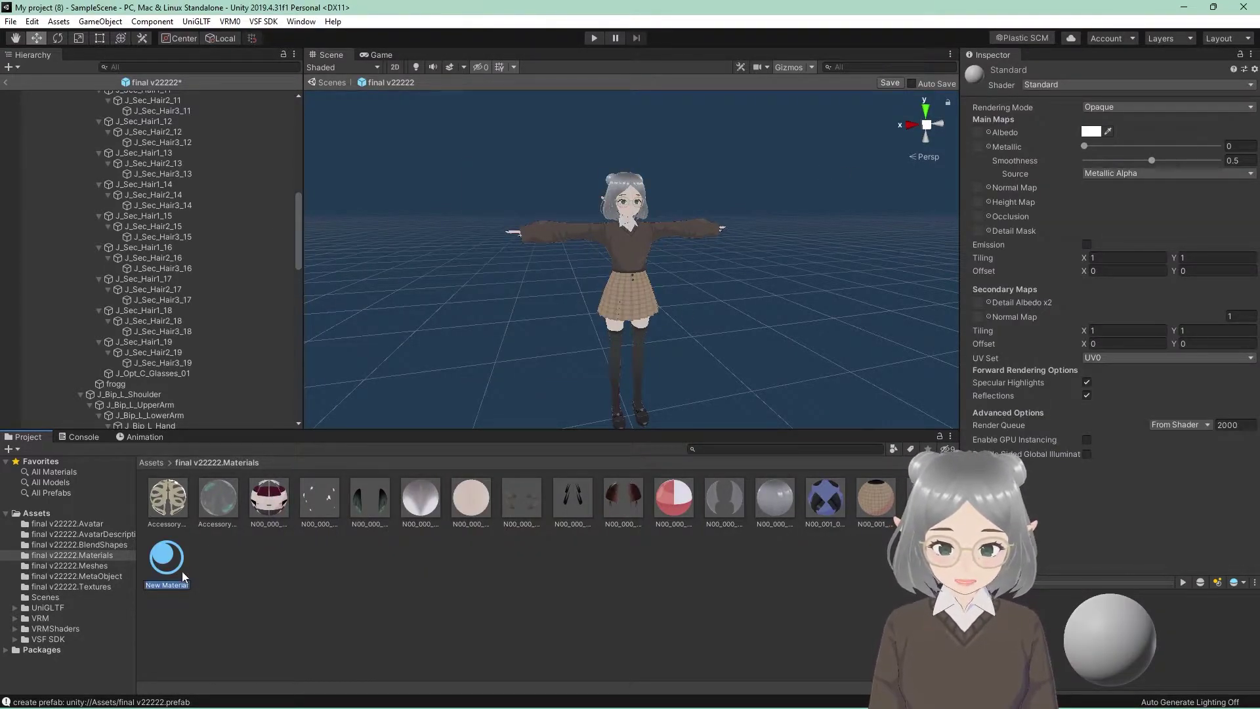
Name the material frogg and switch its shader to VRM/MToon
text(frogg)
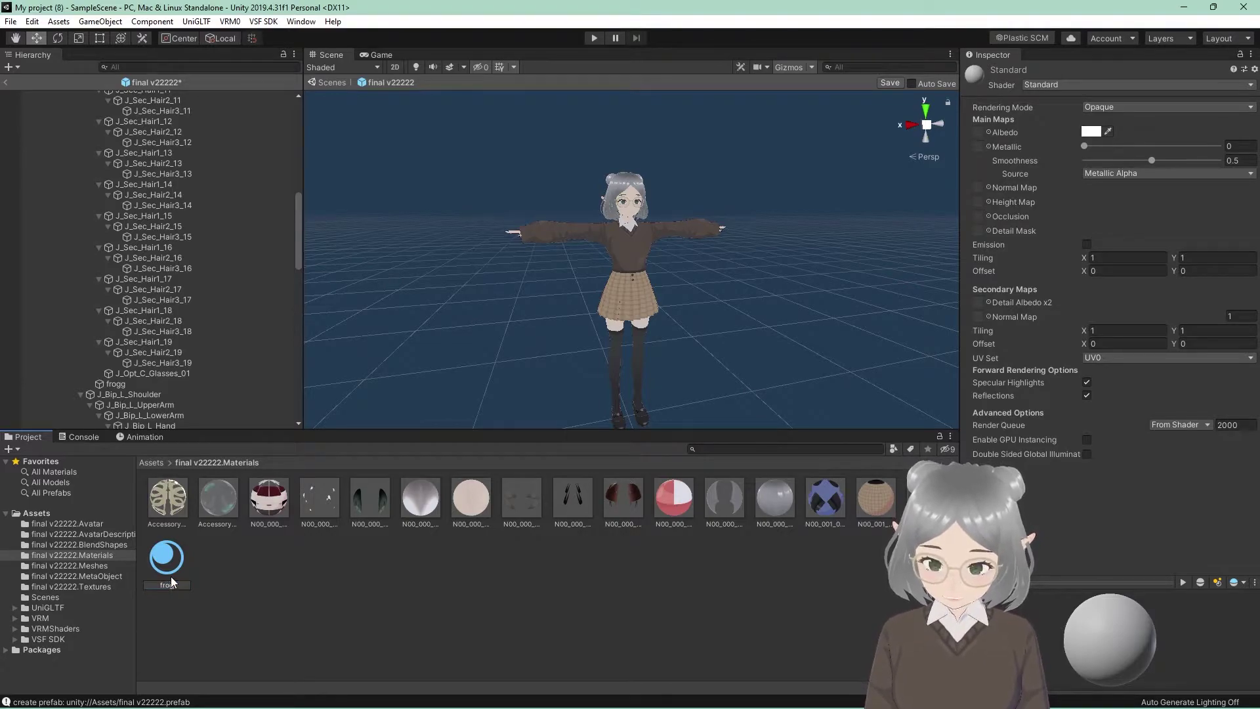
key(Return)
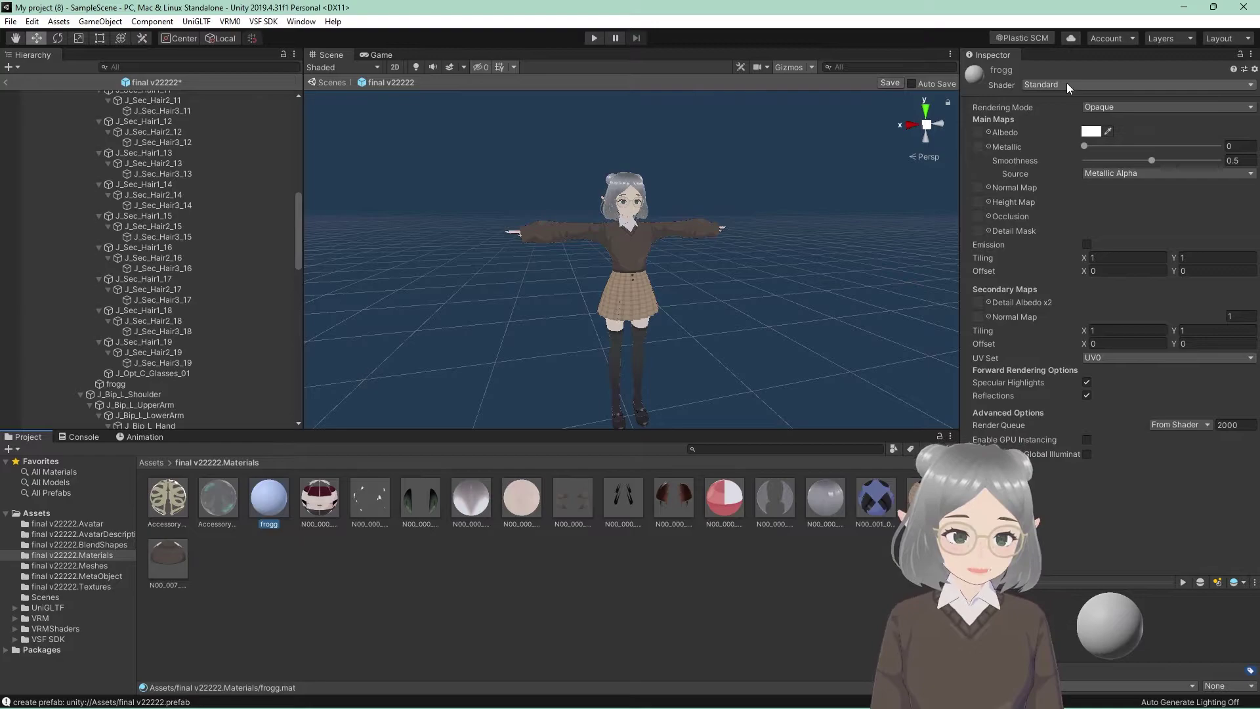
click(1064, 85)
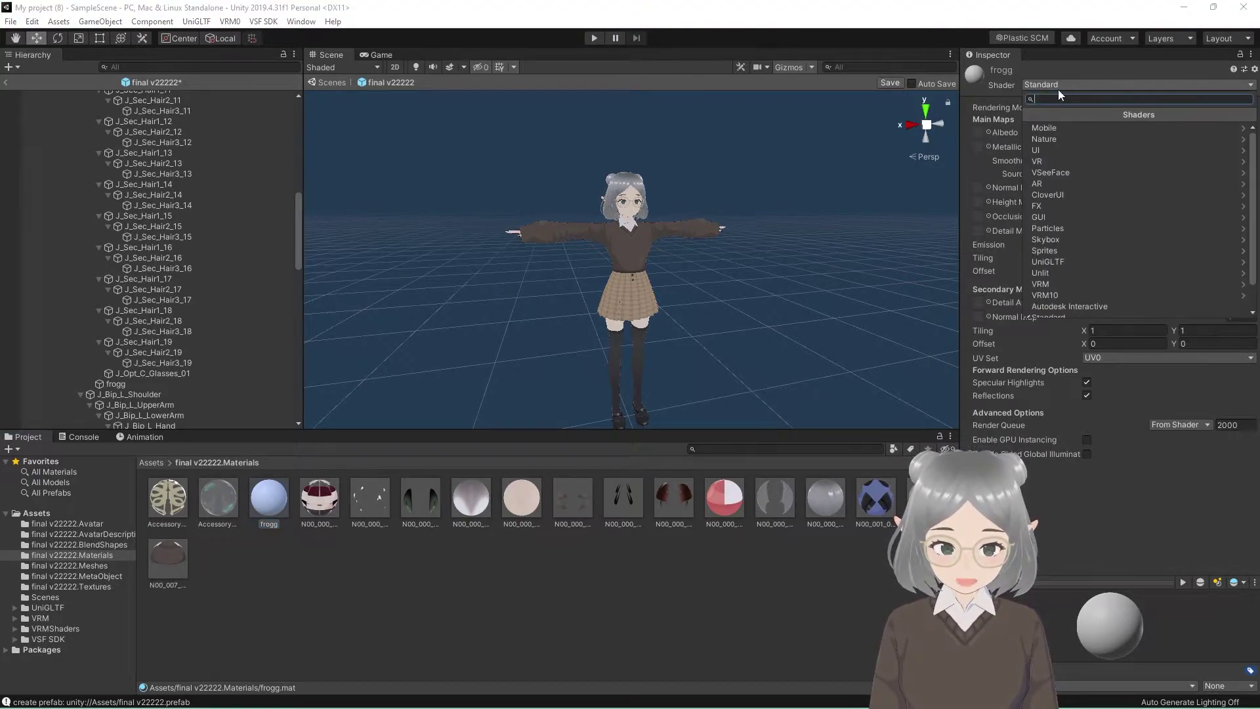
click(1052, 284)
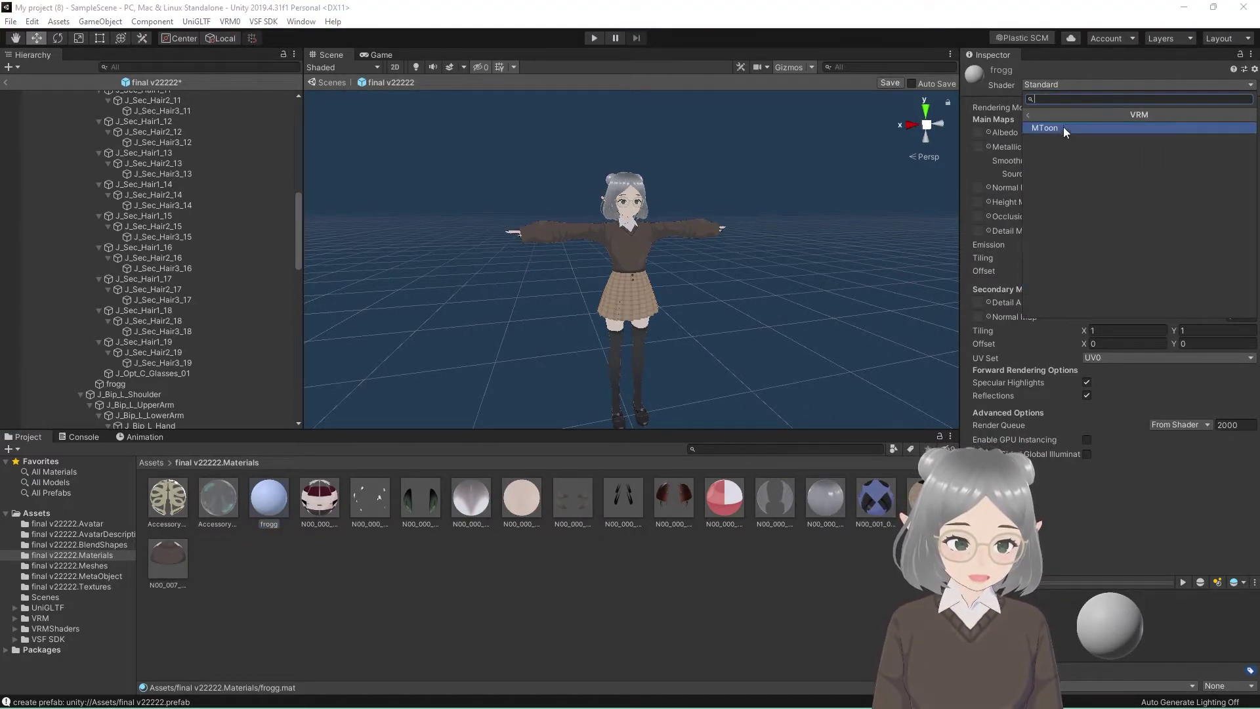
click(1063, 127)
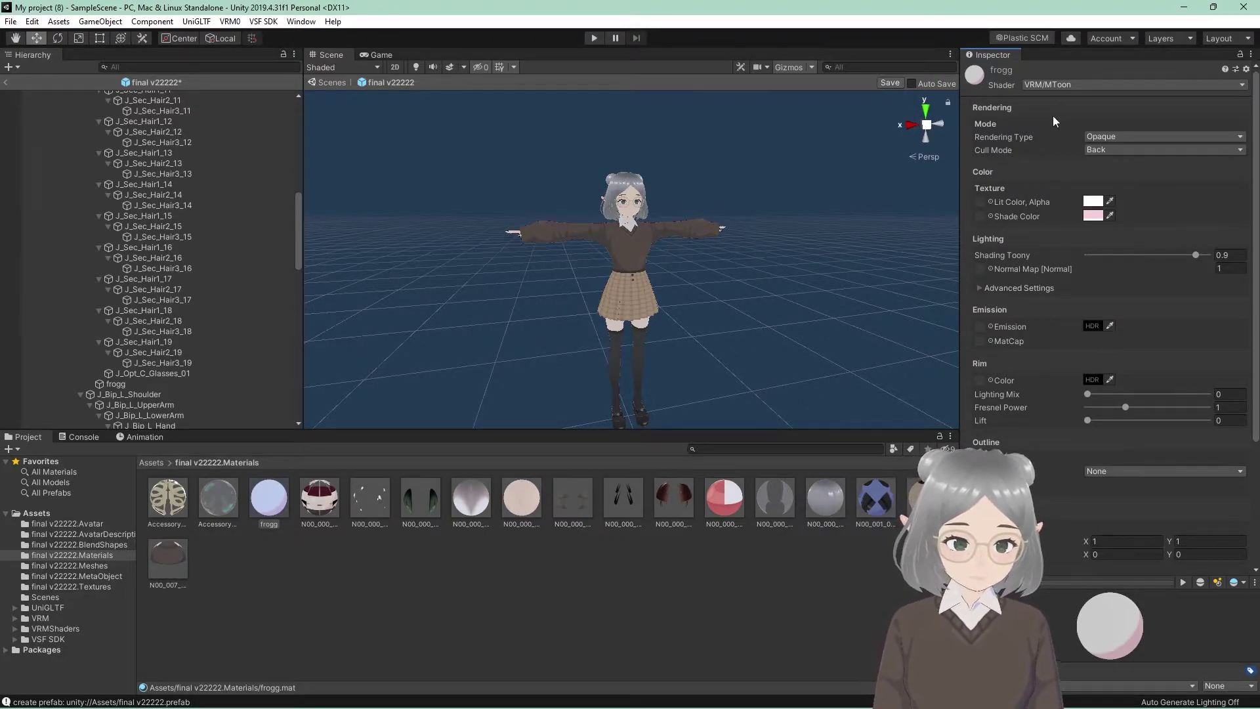
Set the frogg material's Rendering Type to Transparent and Cull Mode to Off
click(1123, 137)
click(1115, 175)
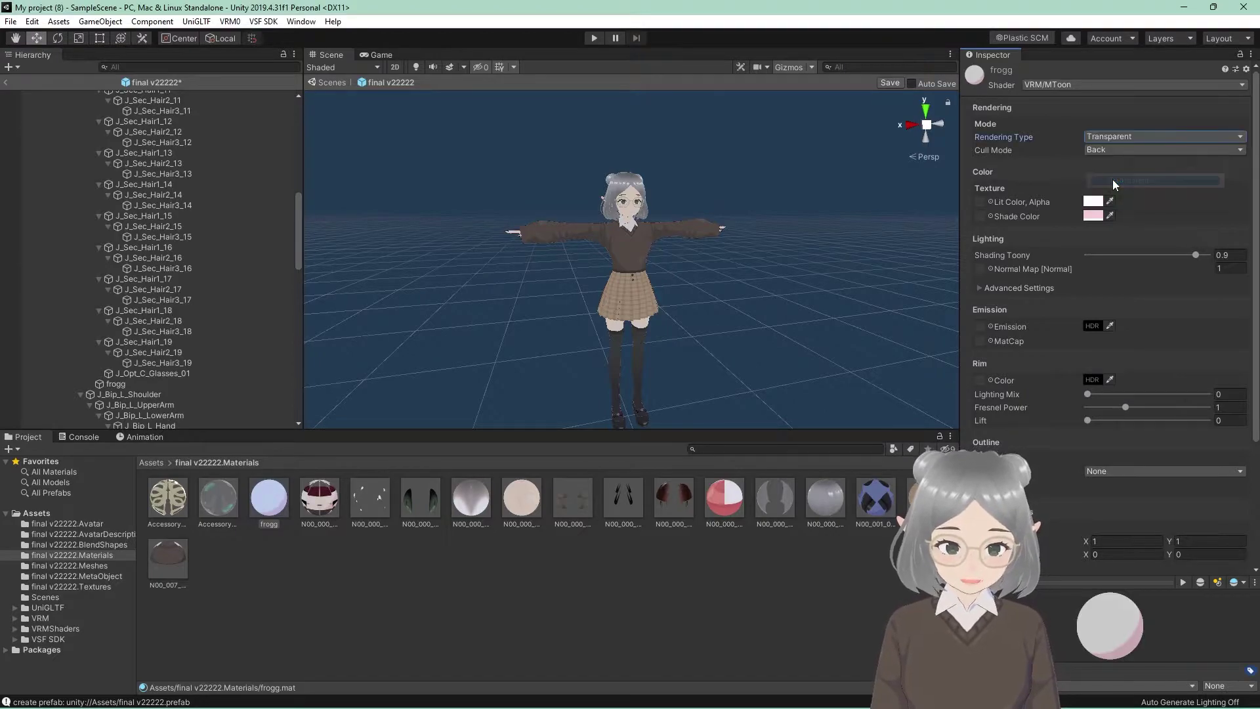
click(1118, 149)
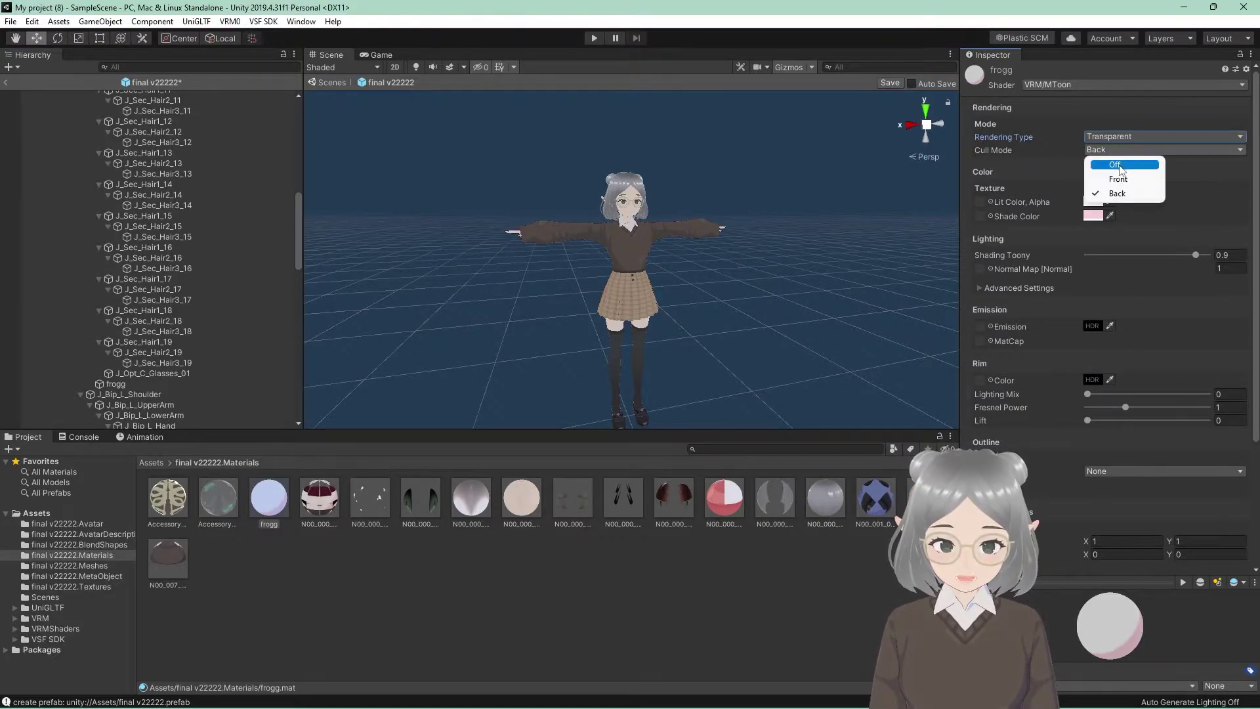
click(1119, 164)
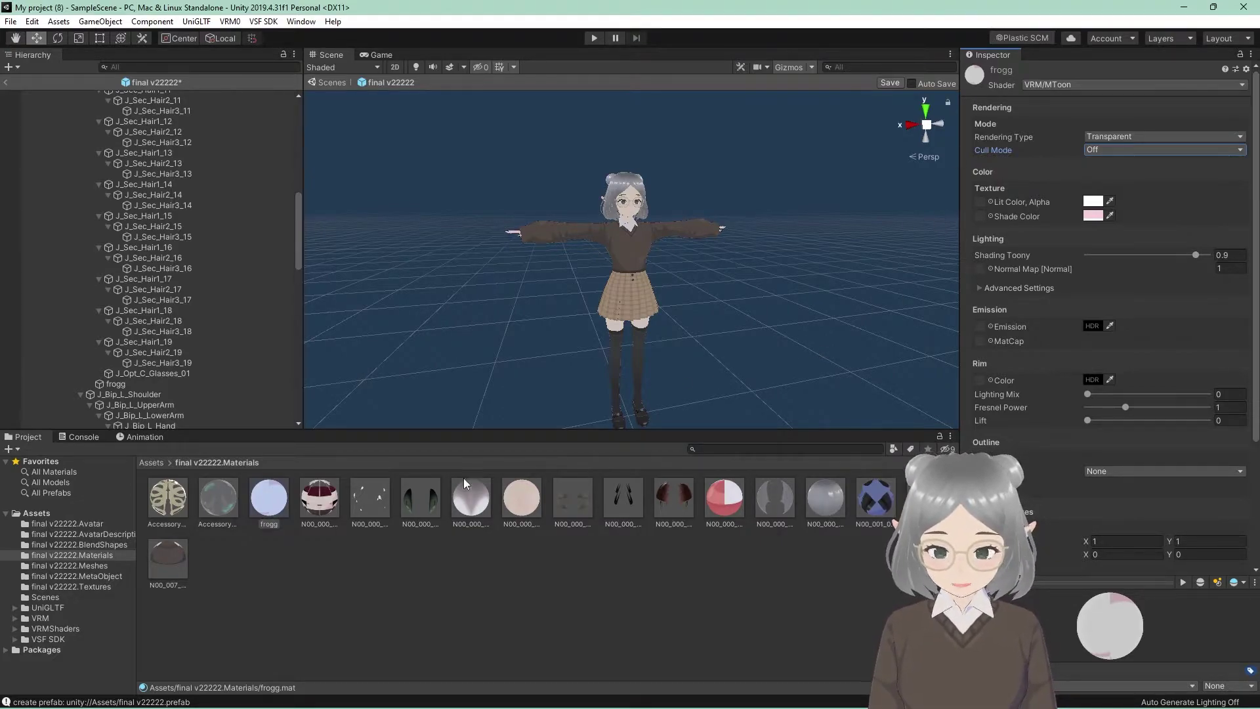
Drop the Untitled design texture into the frogg material's Lit Color and Shade Color slots
click(93, 587)
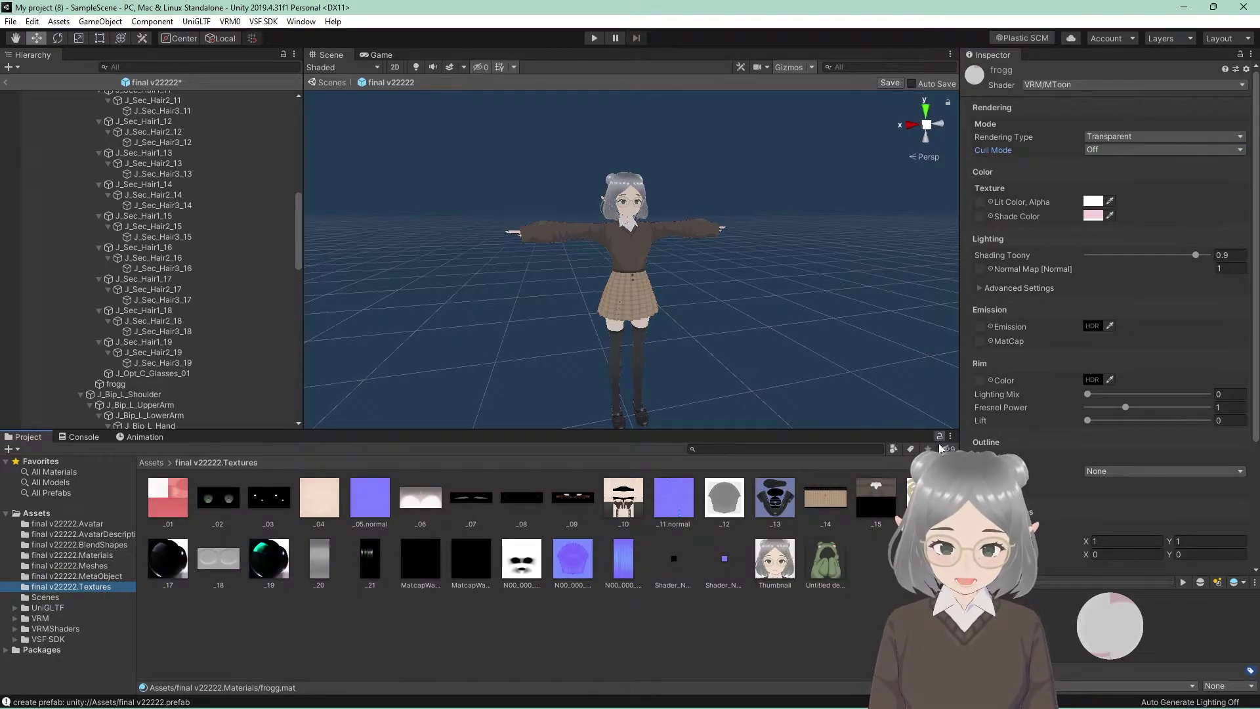
drag(820, 555, 980, 202)
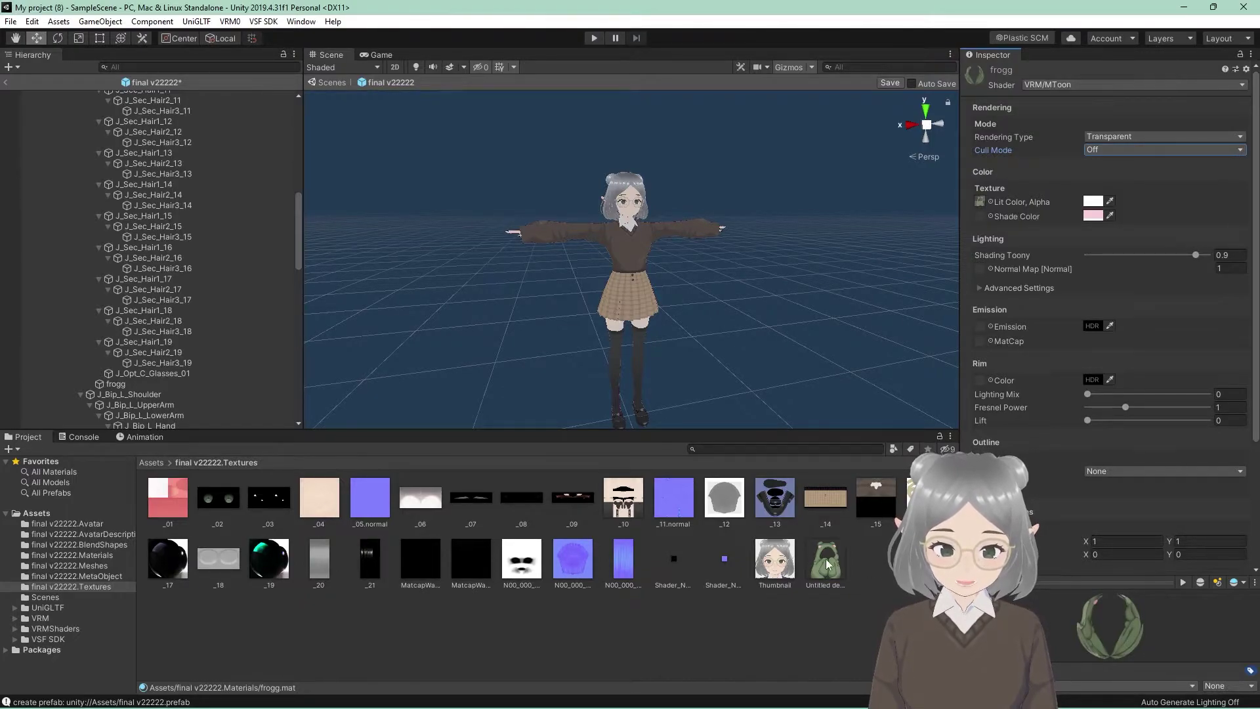
drag(826, 563, 983, 219)
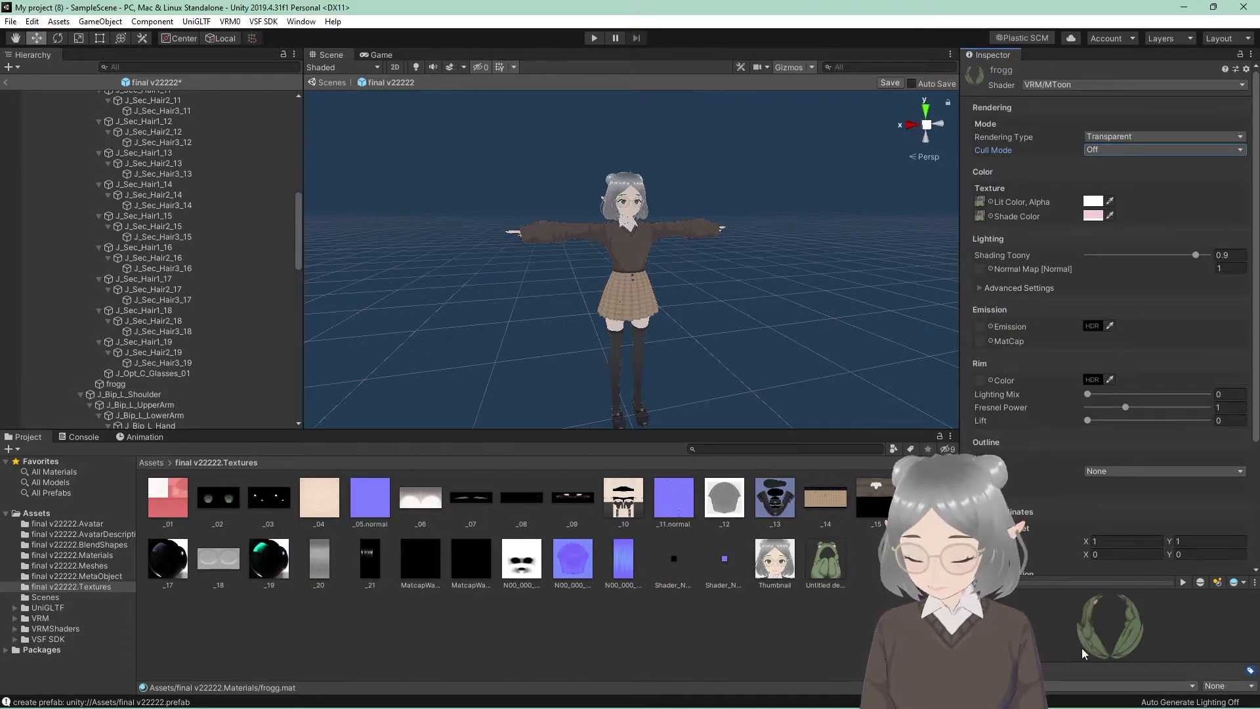
mouse_move(1108, 616)
mouse_down()
mouse_move(1127, 600)
mouse_move(1184, 631)
mouse_move(1113, 632)
mouse_move(1172, 644)
mouse_move(1070, 606)
mouse_move(1099, 635)
mouse_move(1109, 590)
mouse_up()
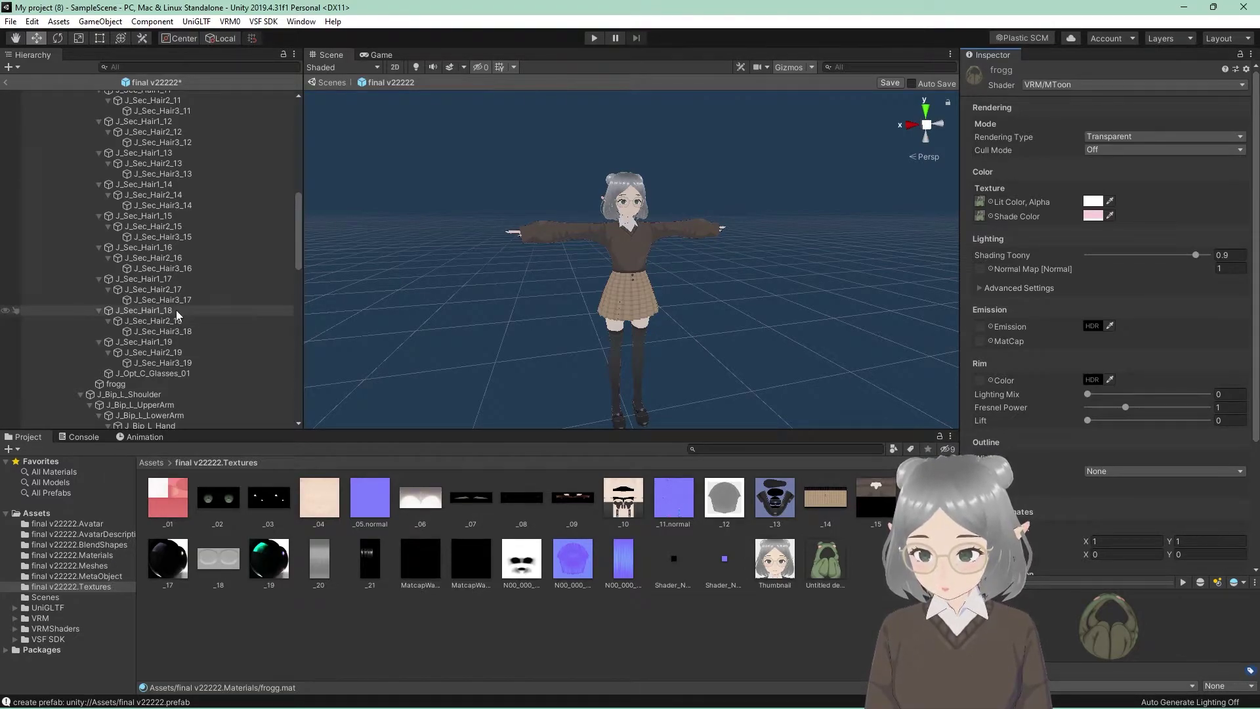
Assign the frogg material to Mesh Renderer Element 0 of the frogg quad
scroll(158, 328, down, 3)
click(136, 343)
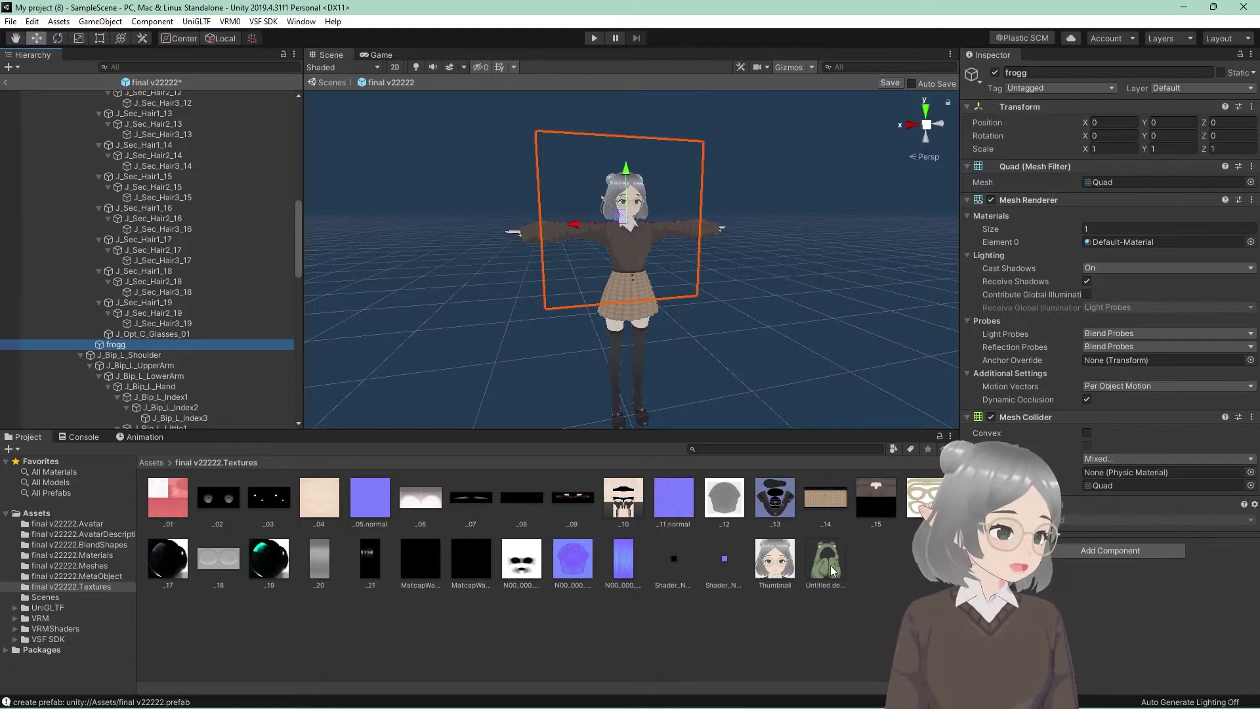
drag(826, 558, 630, 223)
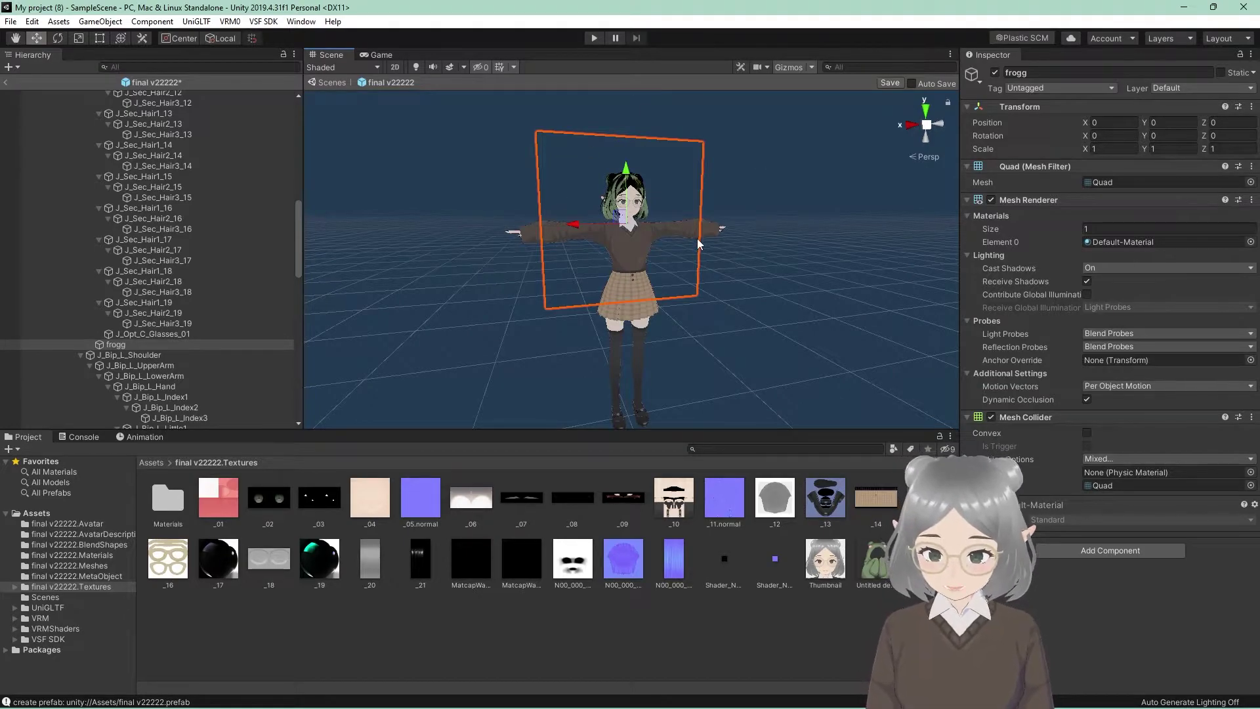
key(ctrl+z)
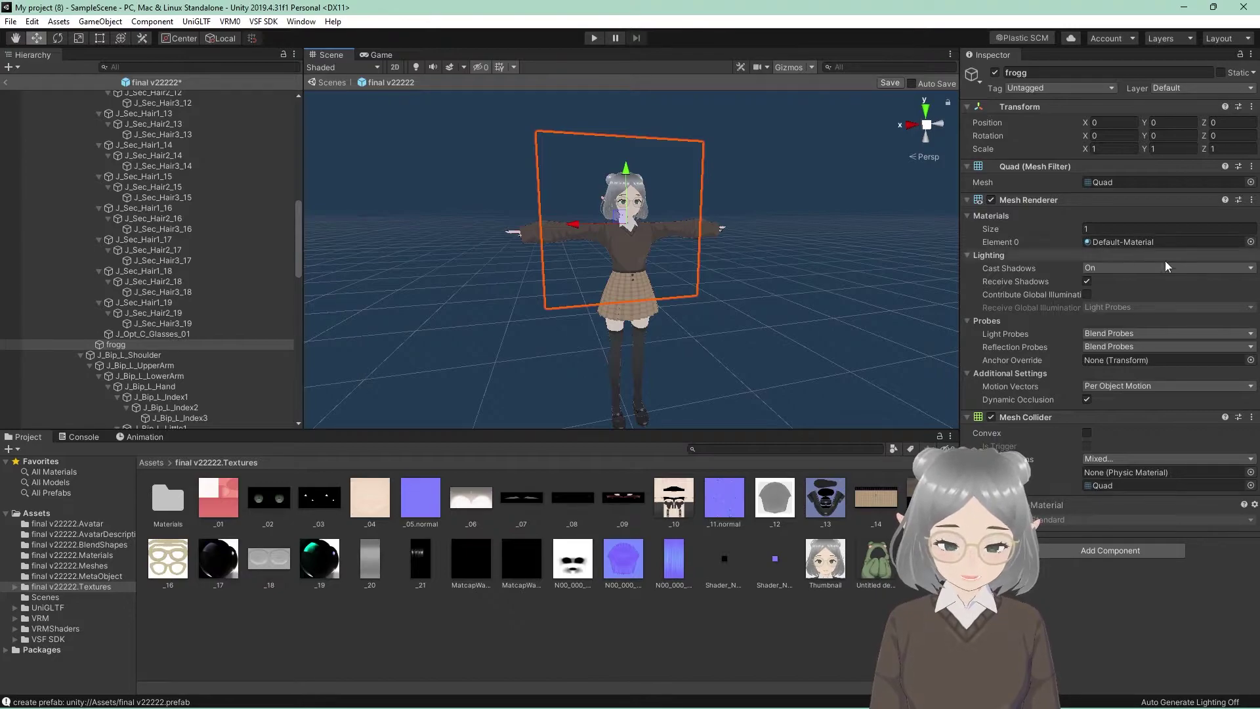
click(102, 555)
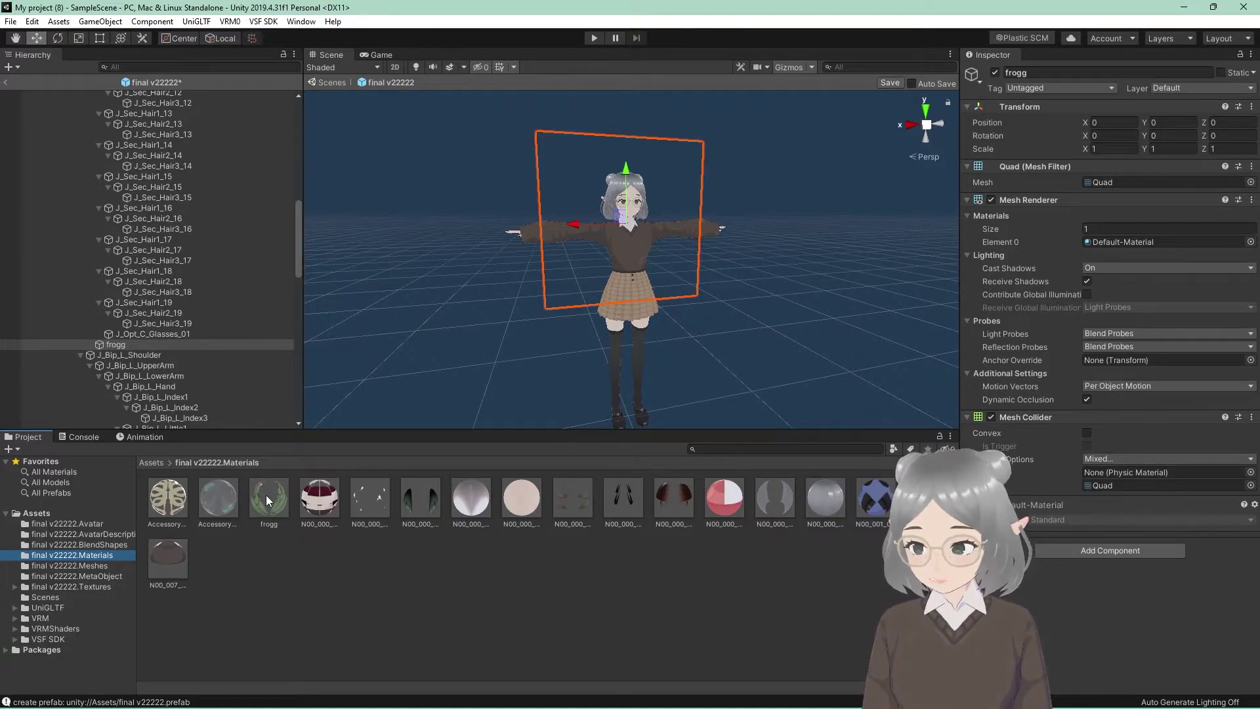
drag(266, 495, 918, 427)
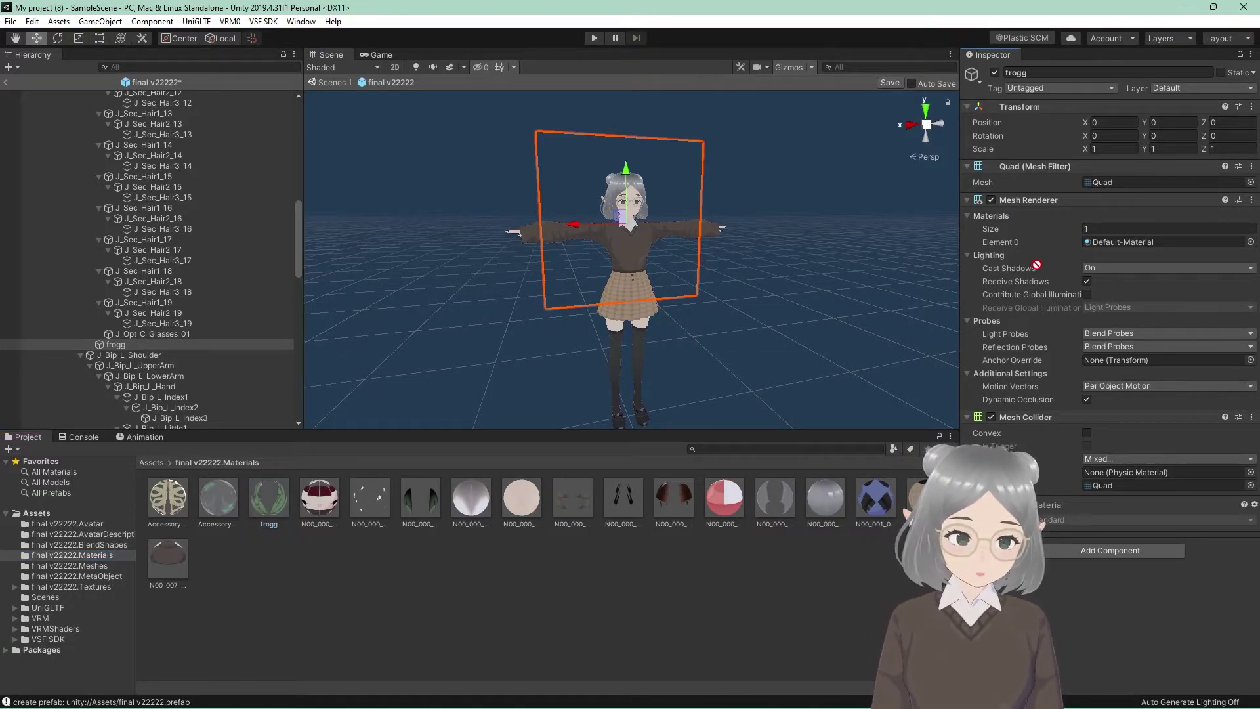
drag(1037, 265, 1157, 241)
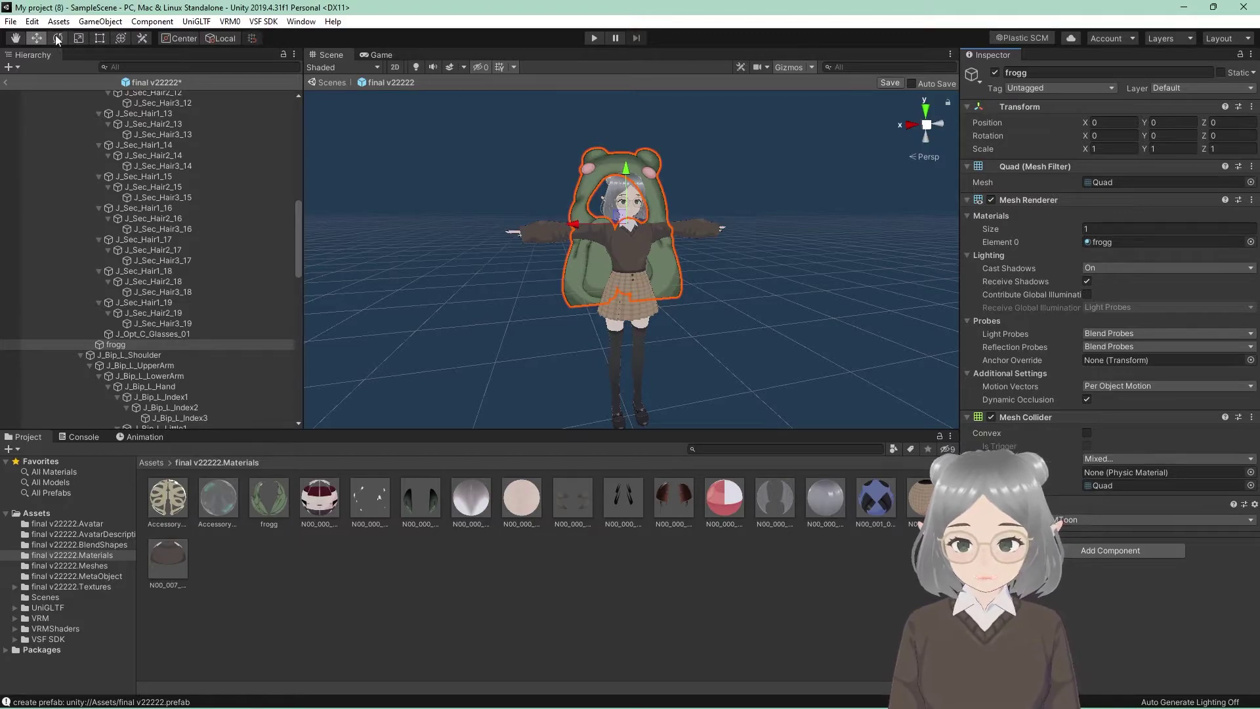
Place the frogg hood at Z 0.218, turned 180° and scaled 0.62828×0.7468, then deactivate it
scroll(546, 292, down, 3)
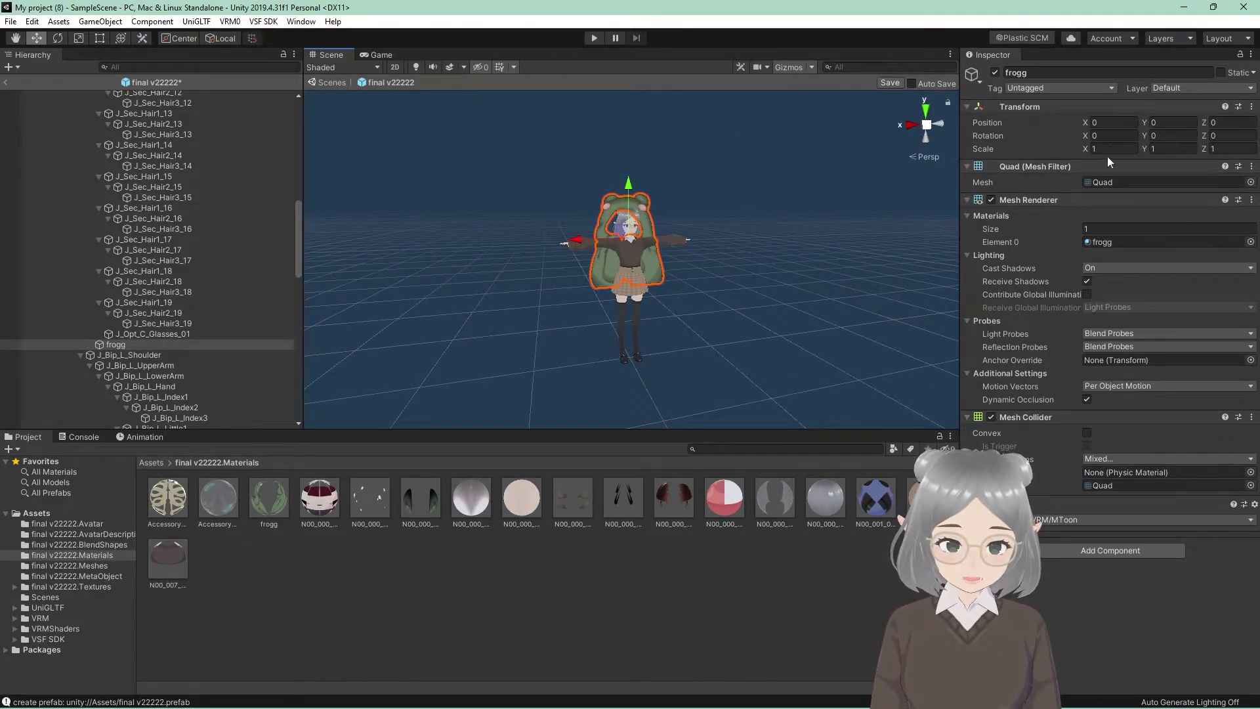
scroll(646, 316, up, 5)
right_drag(616, 267, 627, 313)
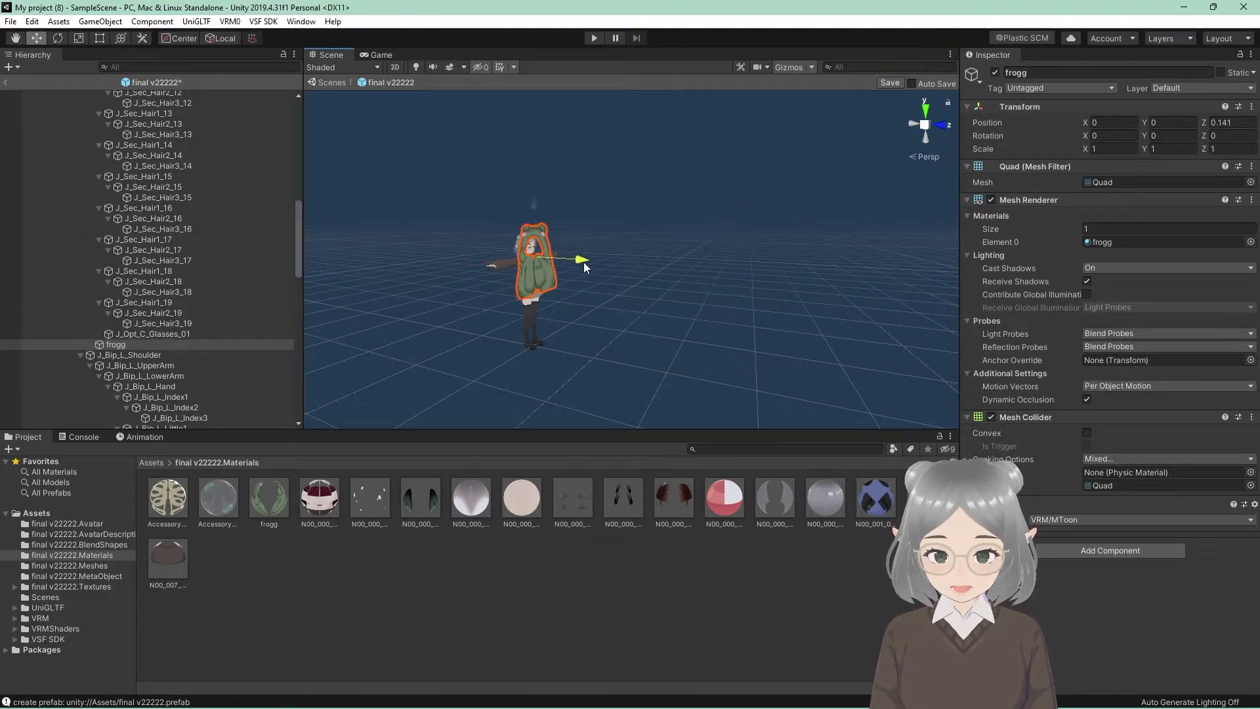
drag(574, 262, 620, 277)
right_drag(621, 277, 677, 340)
key(f)
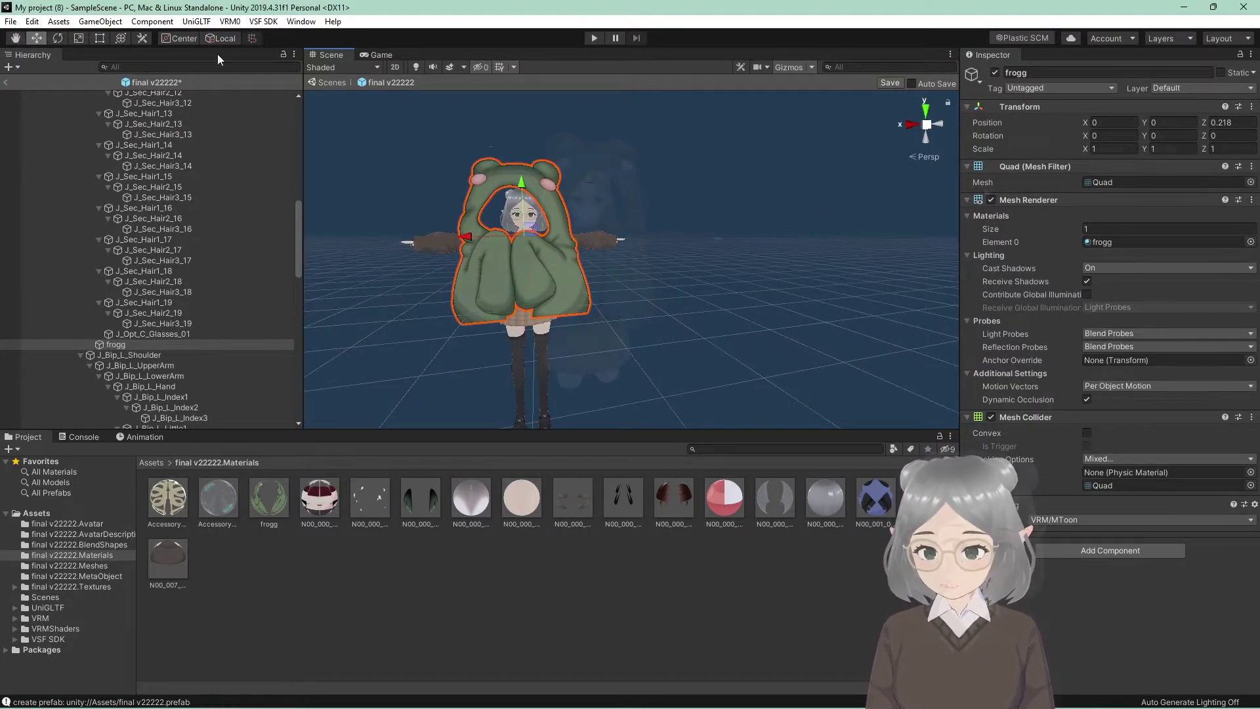
key(ctrl+z)
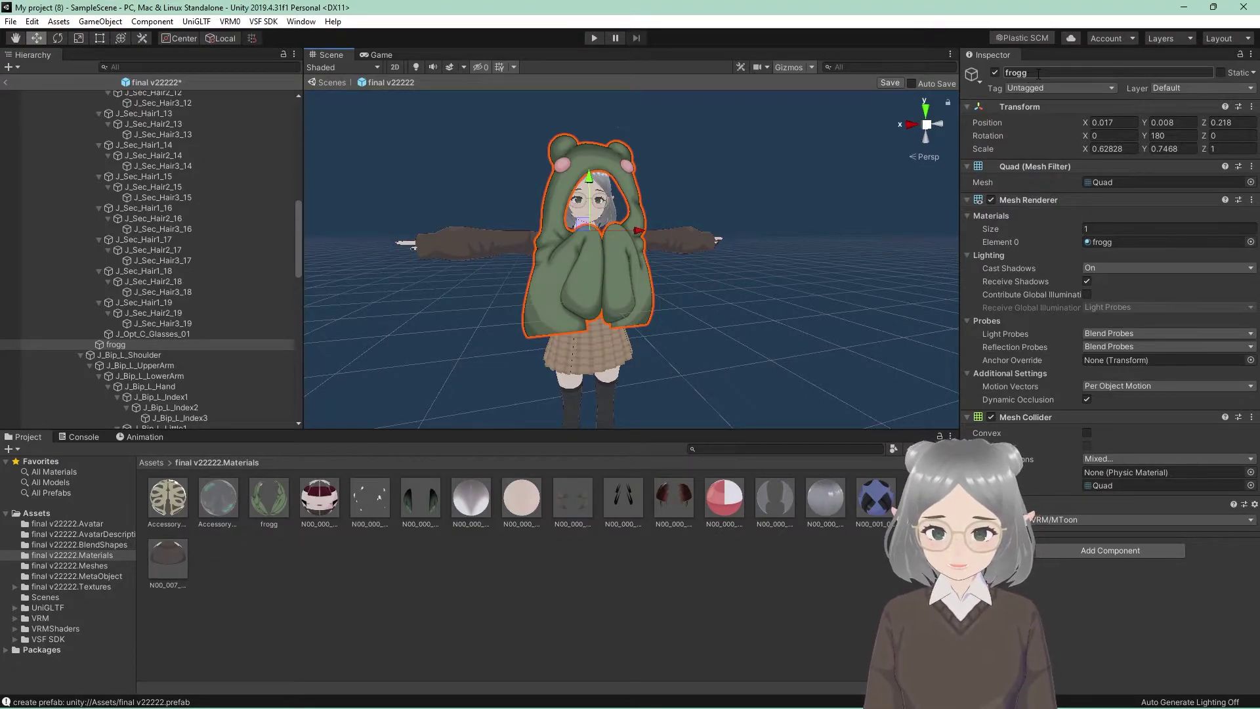
click(995, 73)
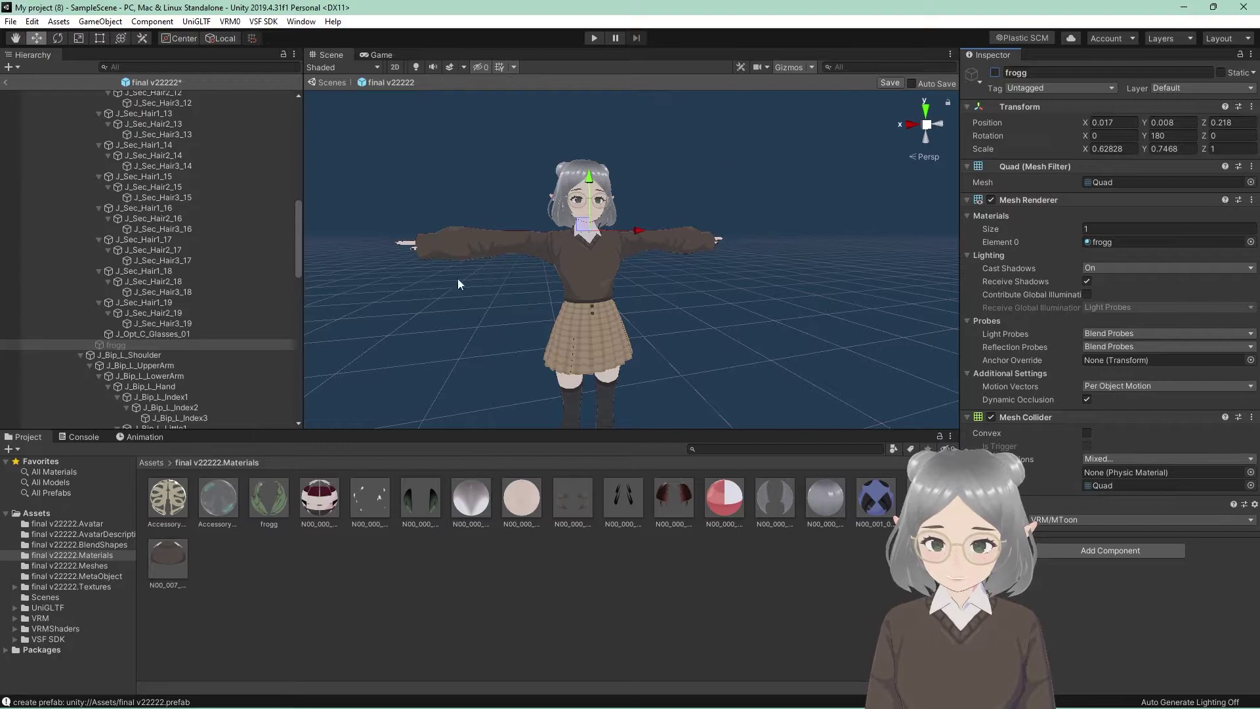
scroll(687, 357, down, 3)
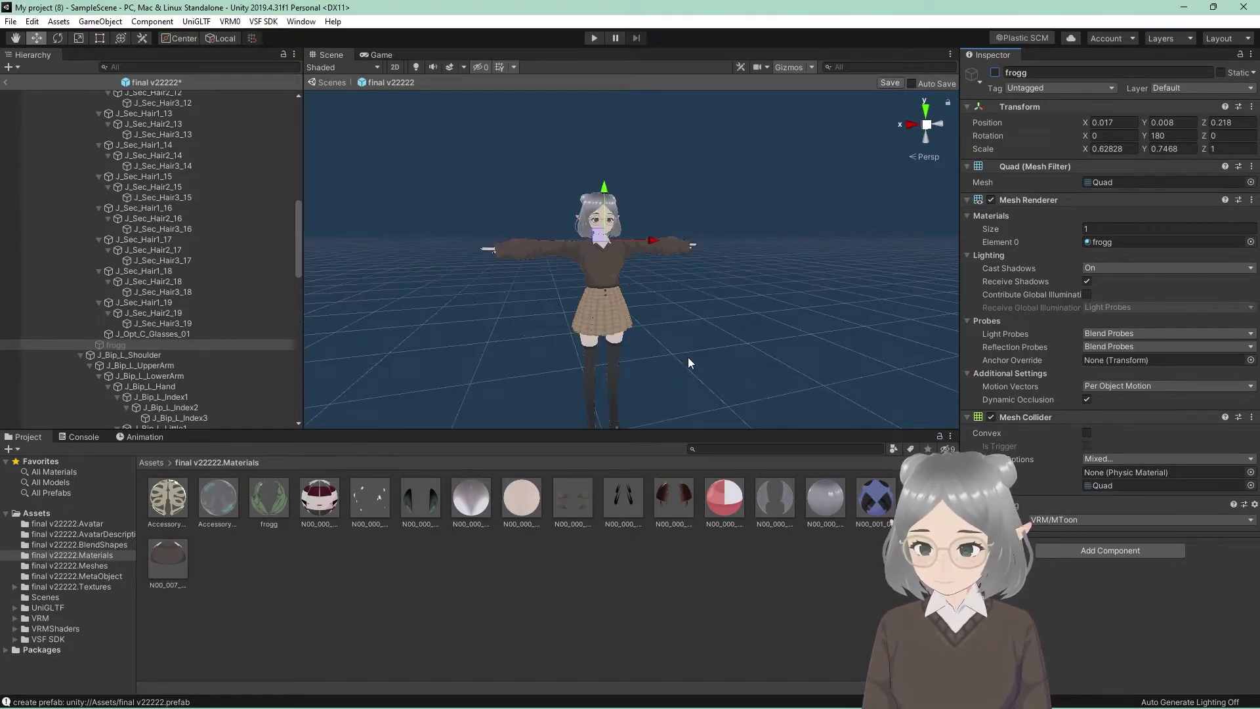
From a BlendShape asset in final v22222.BlendShapes, create and save a BlendShapeClip named frogg
click(707, 307)
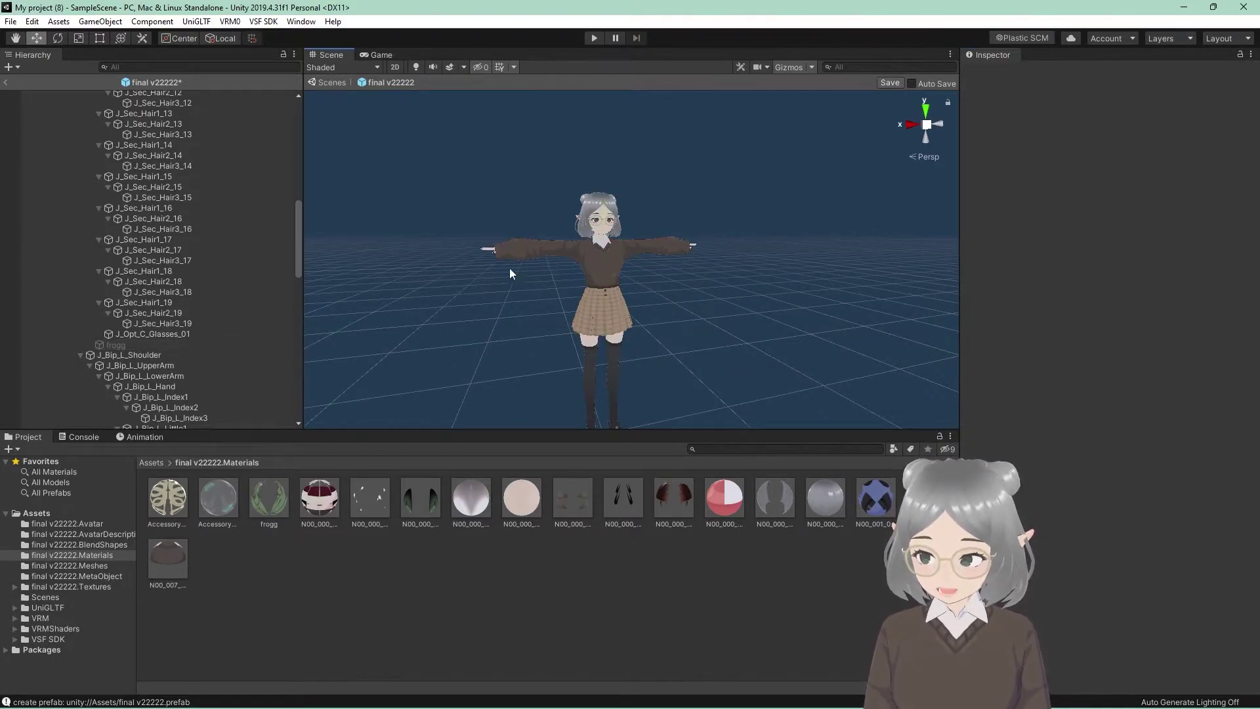
click(104, 545)
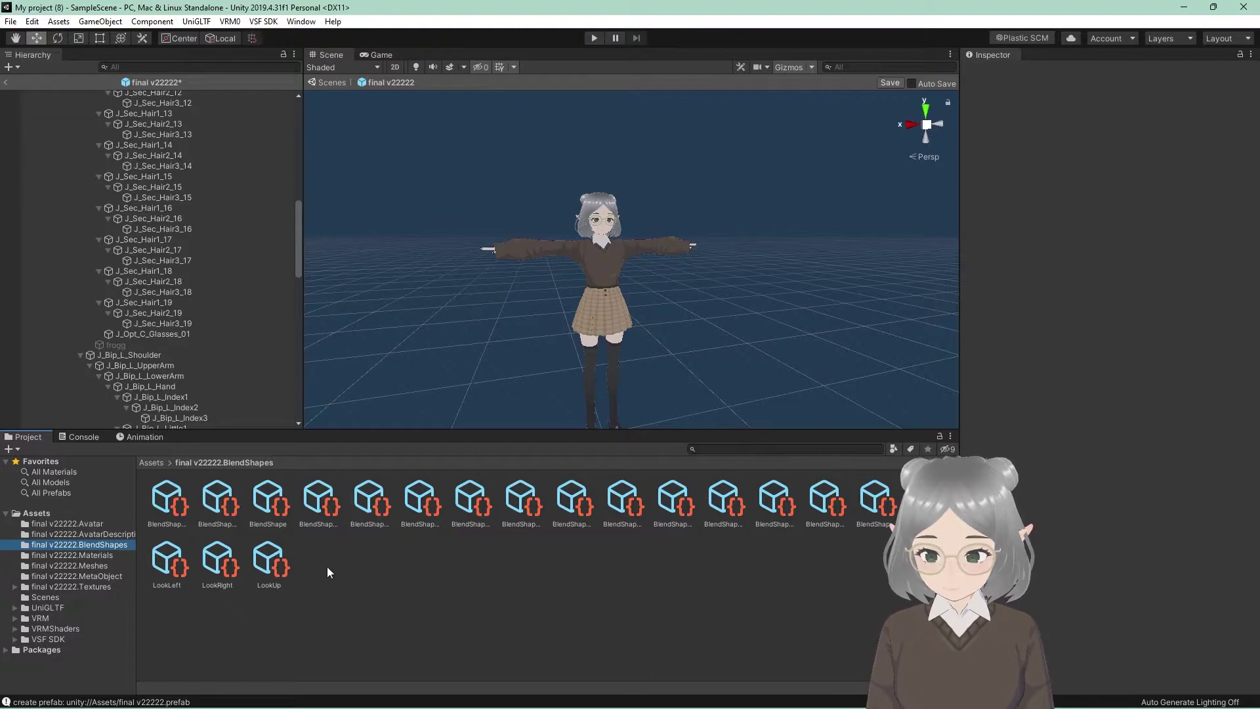
click(166, 500)
click(217, 500)
click(268, 500)
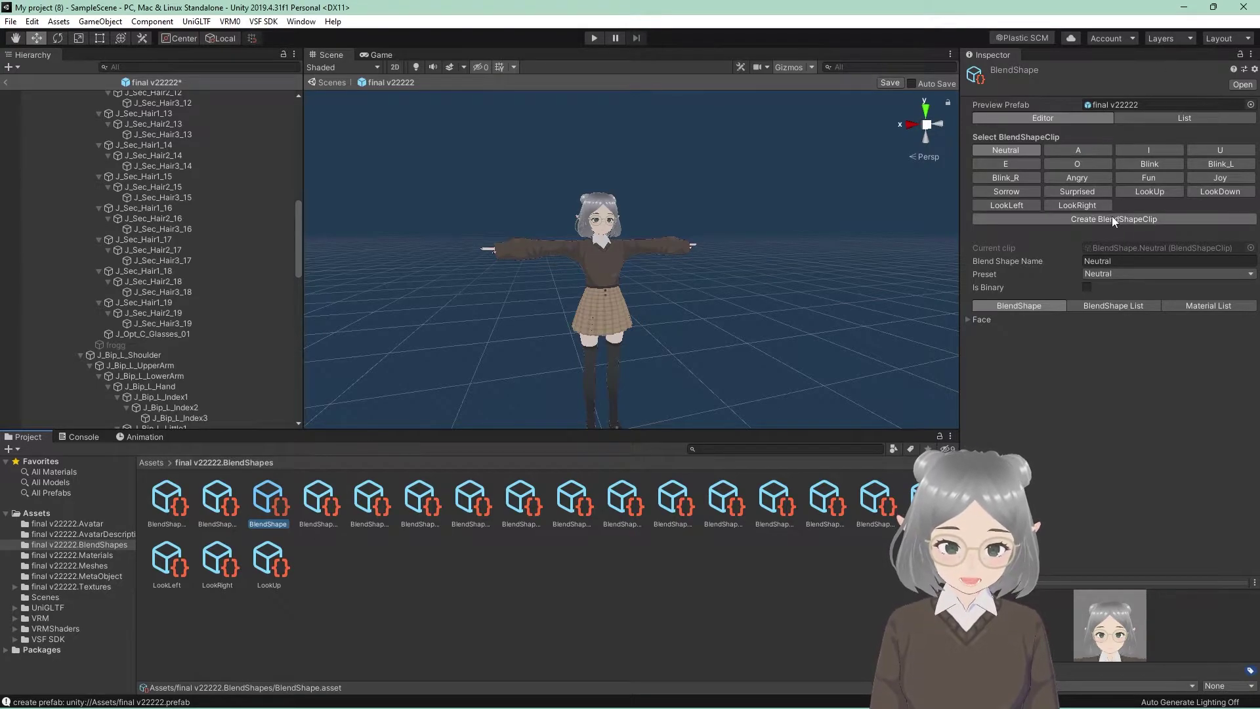
click(1140, 222)
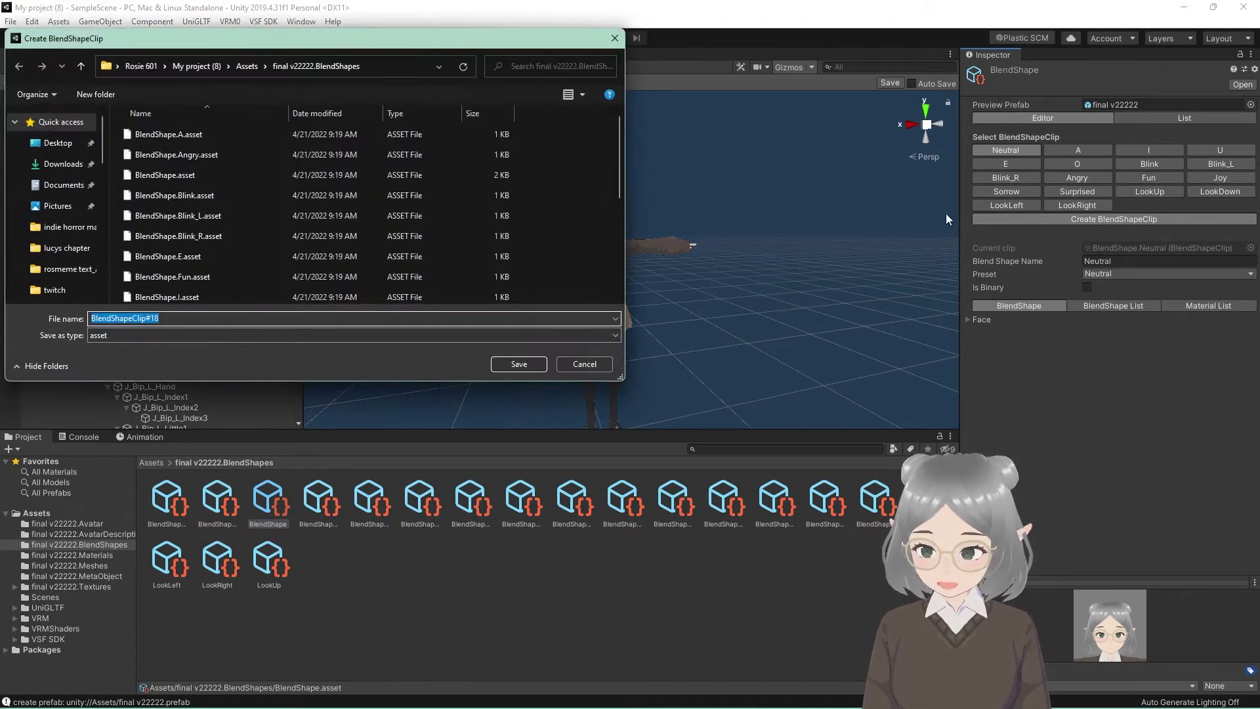
text(frogg)
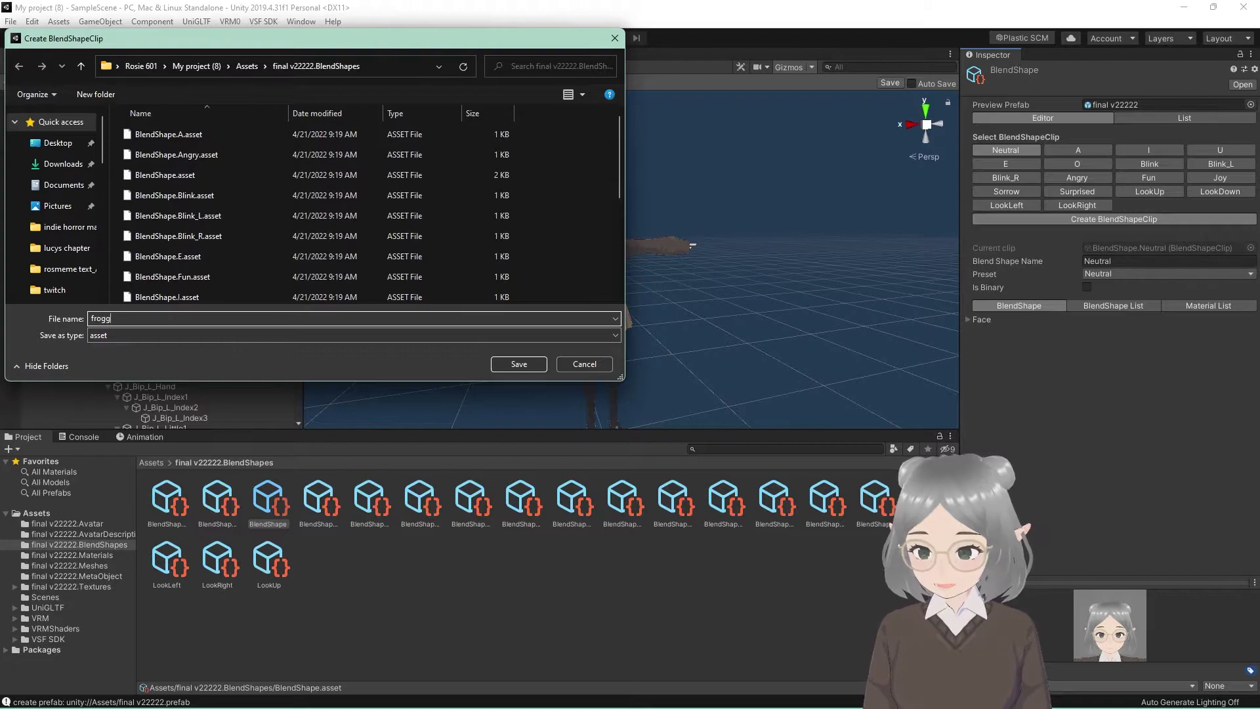
click(525, 364)
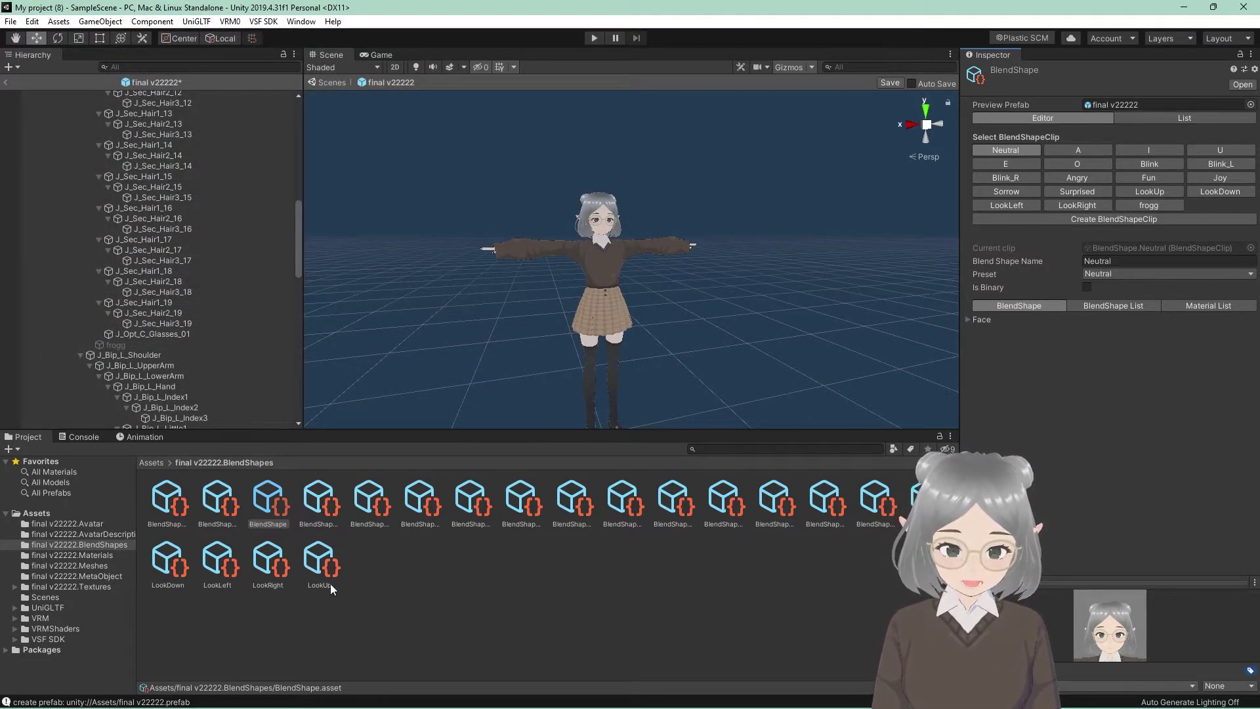
click(495, 597)
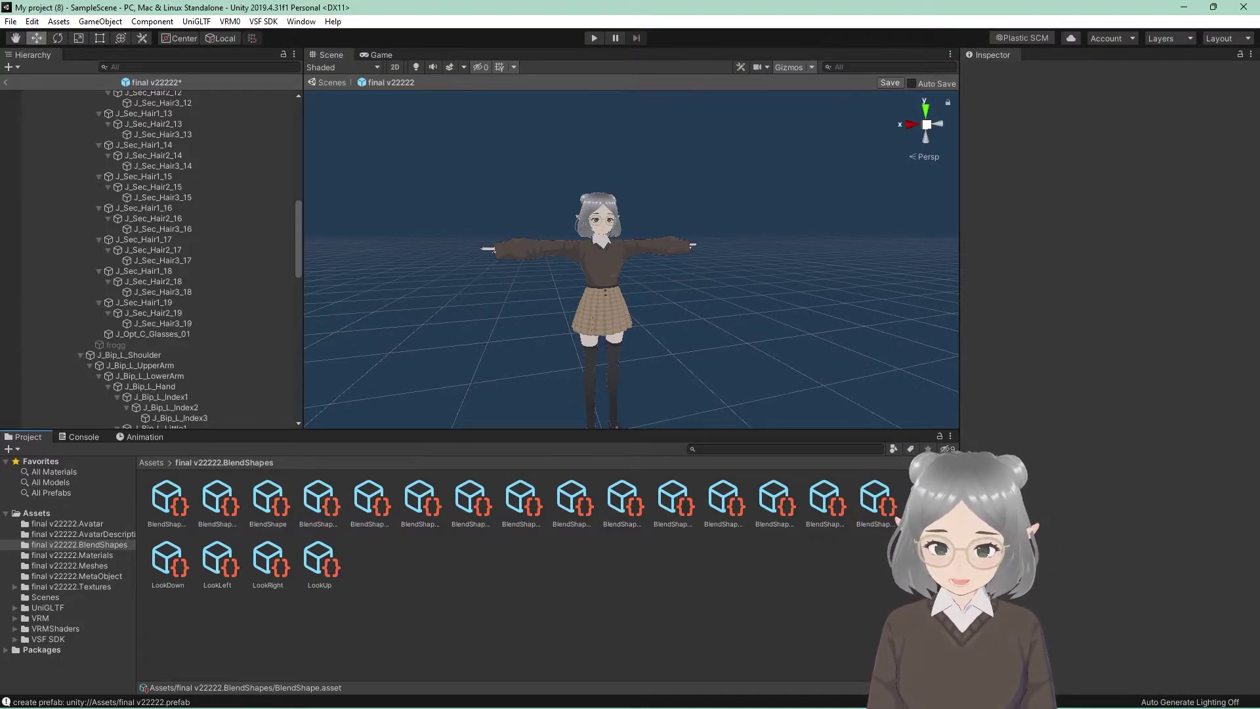
click(926, 500)
click(827, 595)
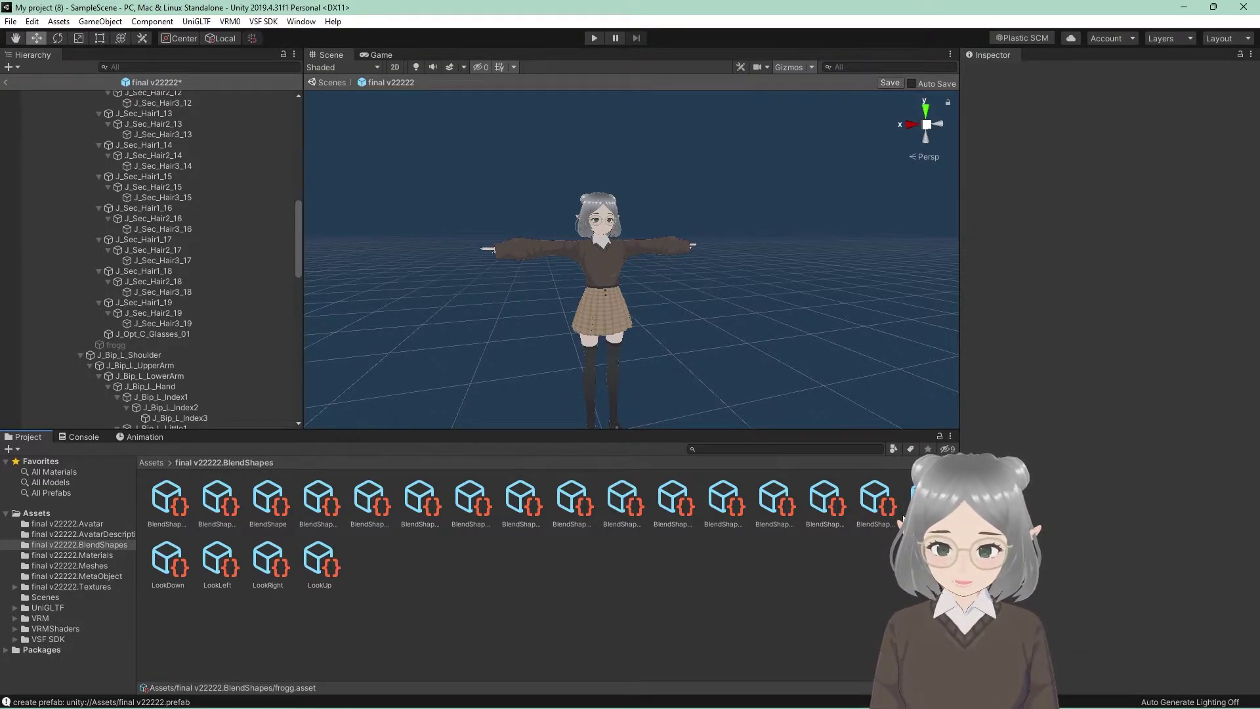
scroll(176, 323, up, 10)
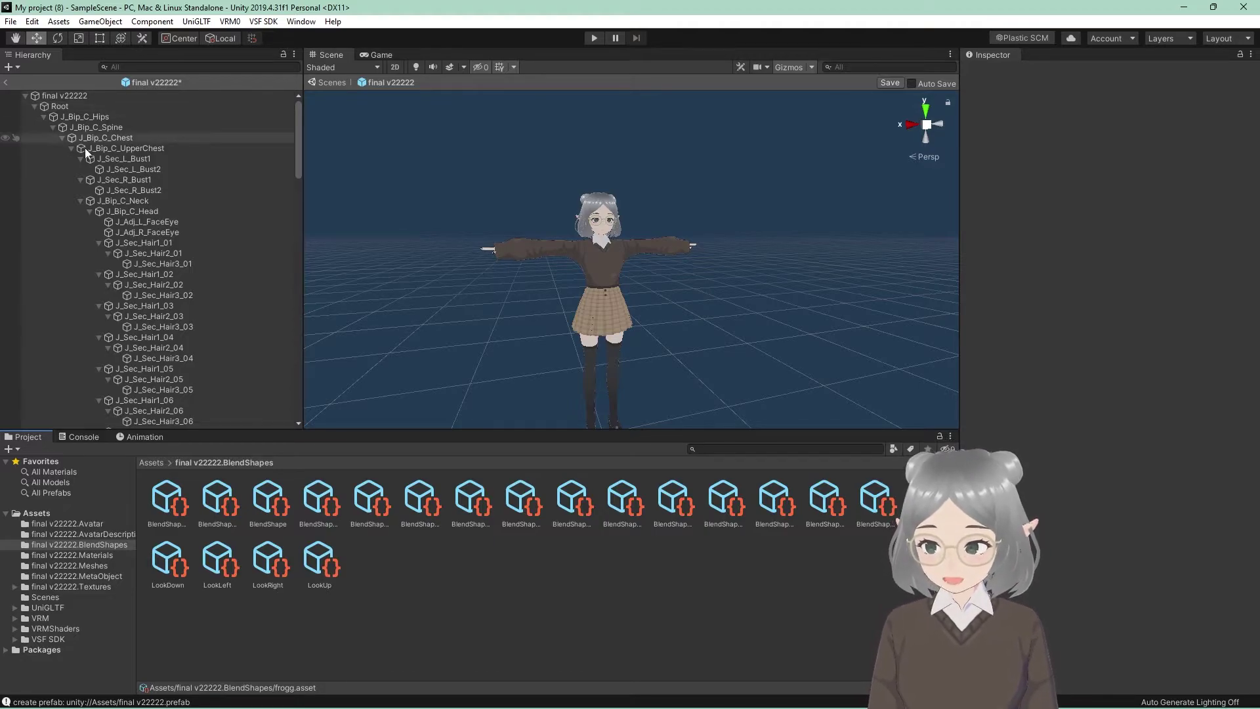
click(306, 22)
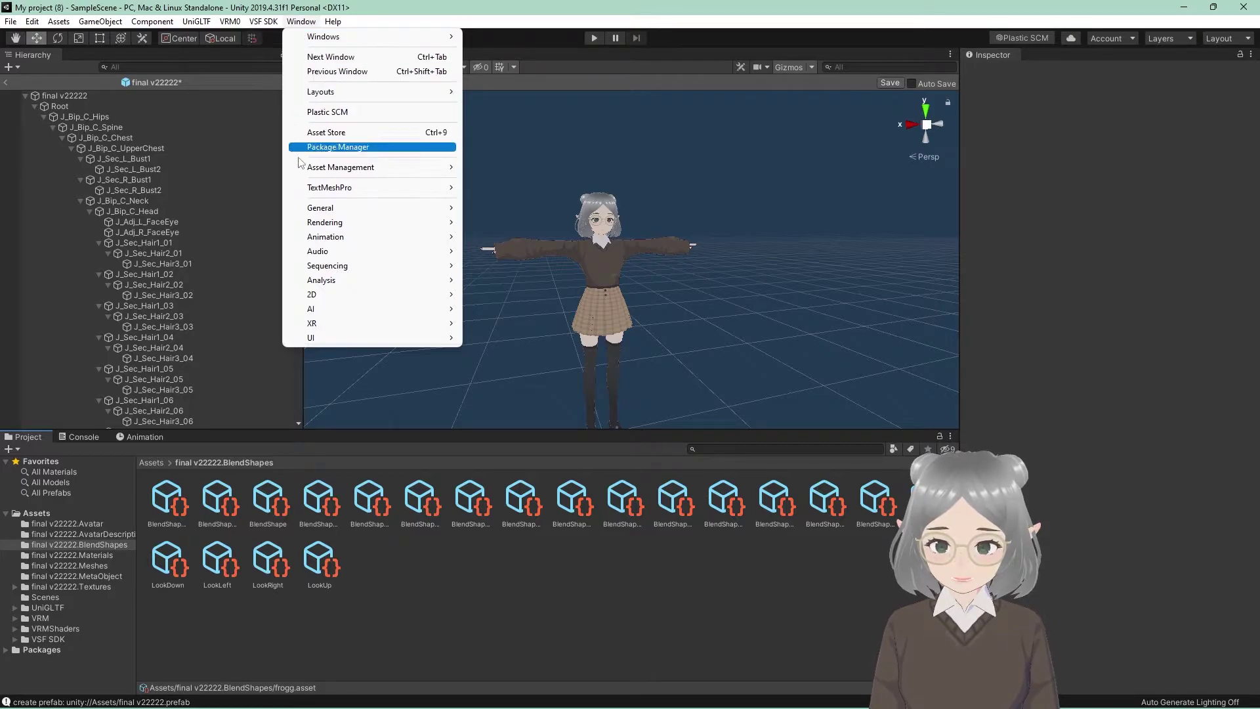
mouse_move(353, 238)
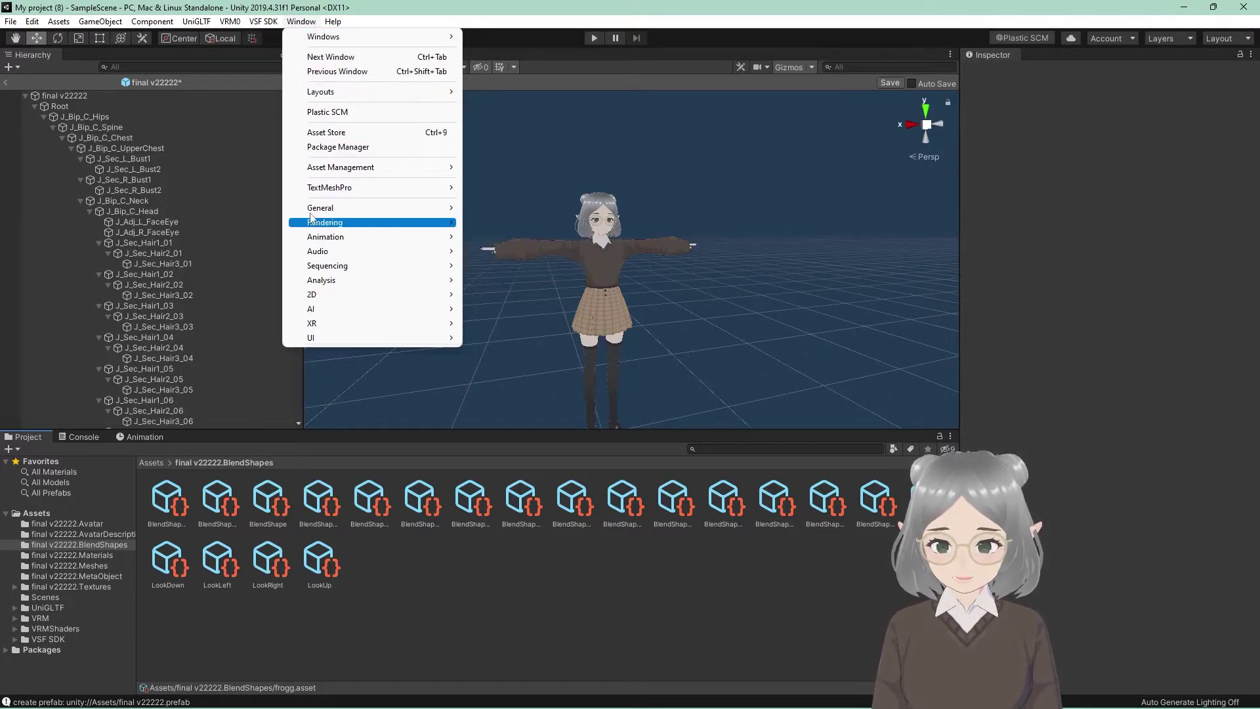
click(609, 5)
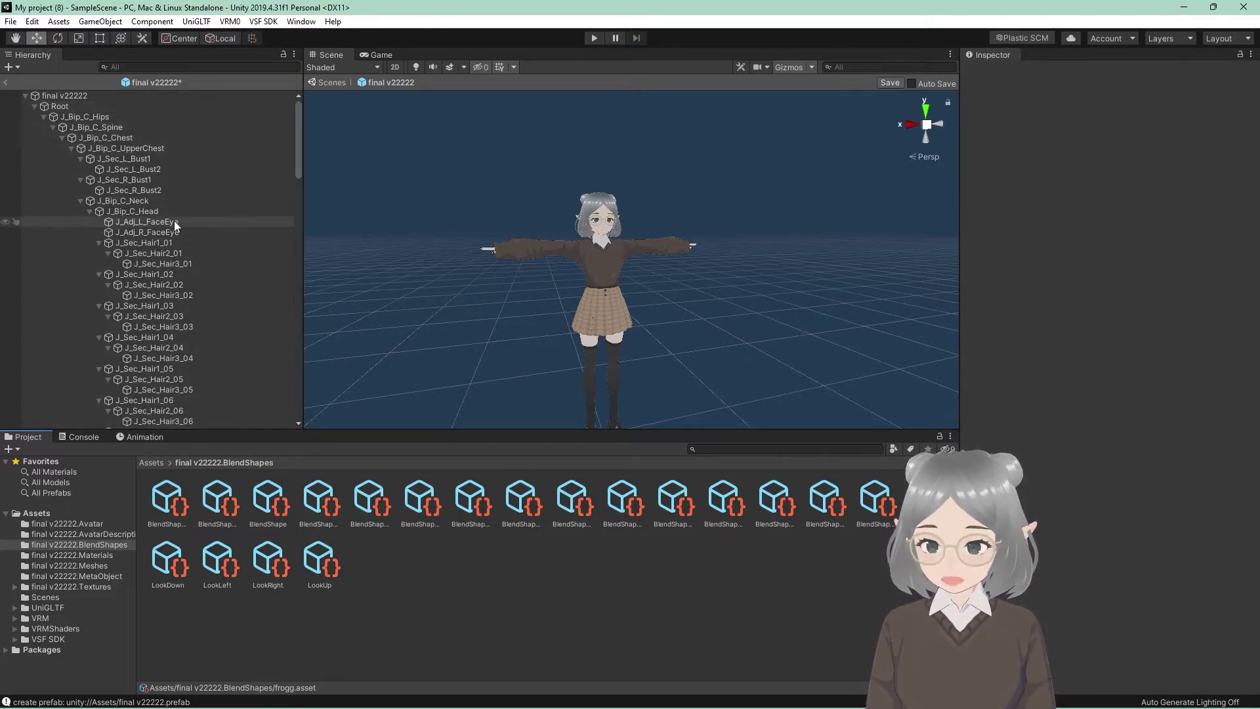
With the final v22222 root selected, create an animation clip named frogg in the Animation window
click(64, 95)
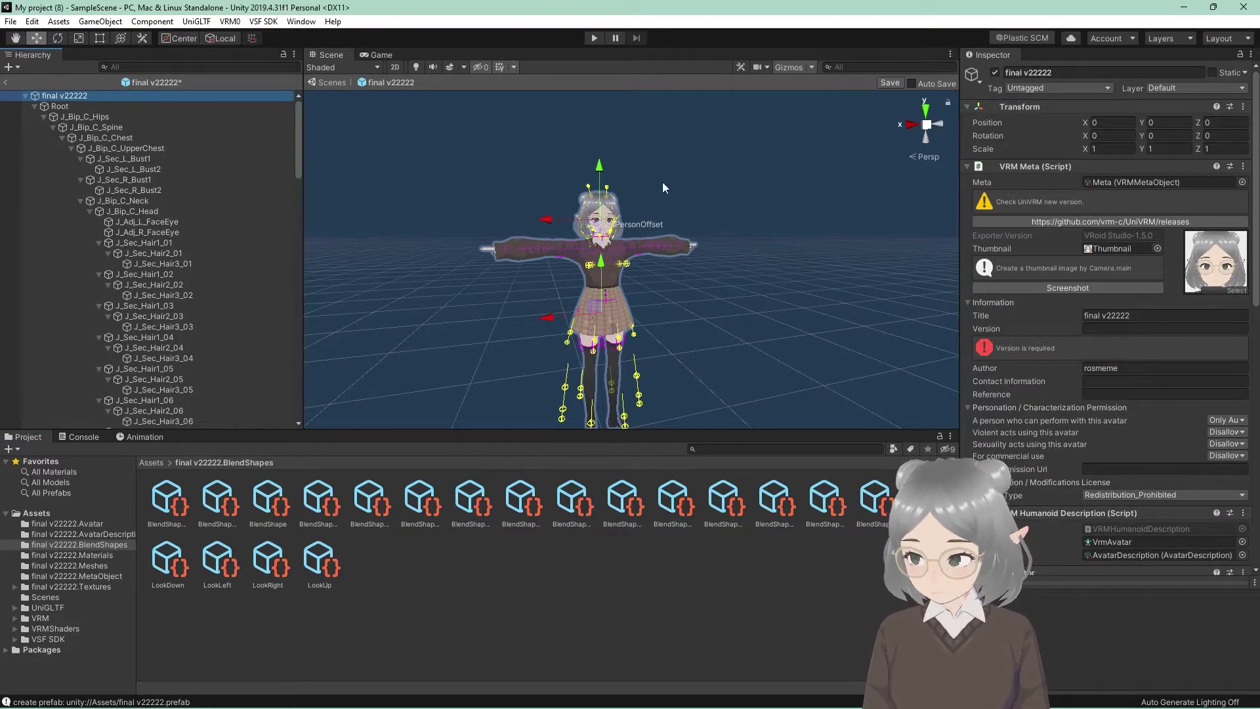
click(145, 437)
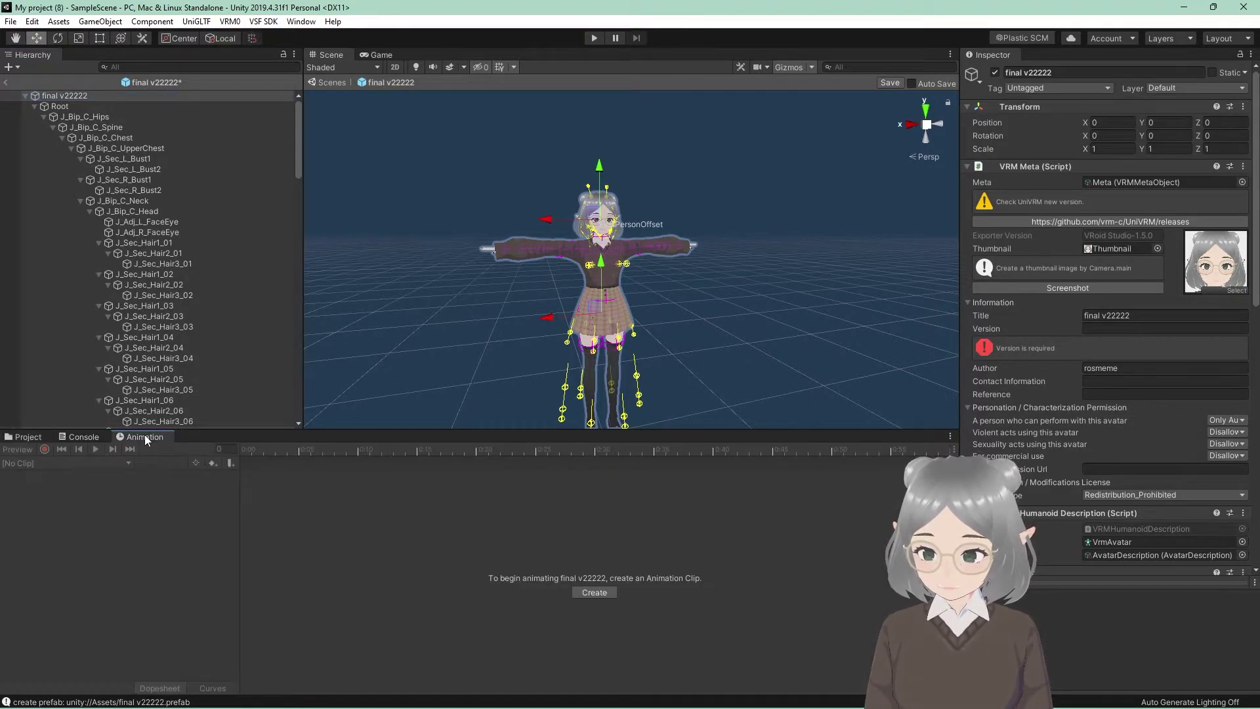
click(602, 592)
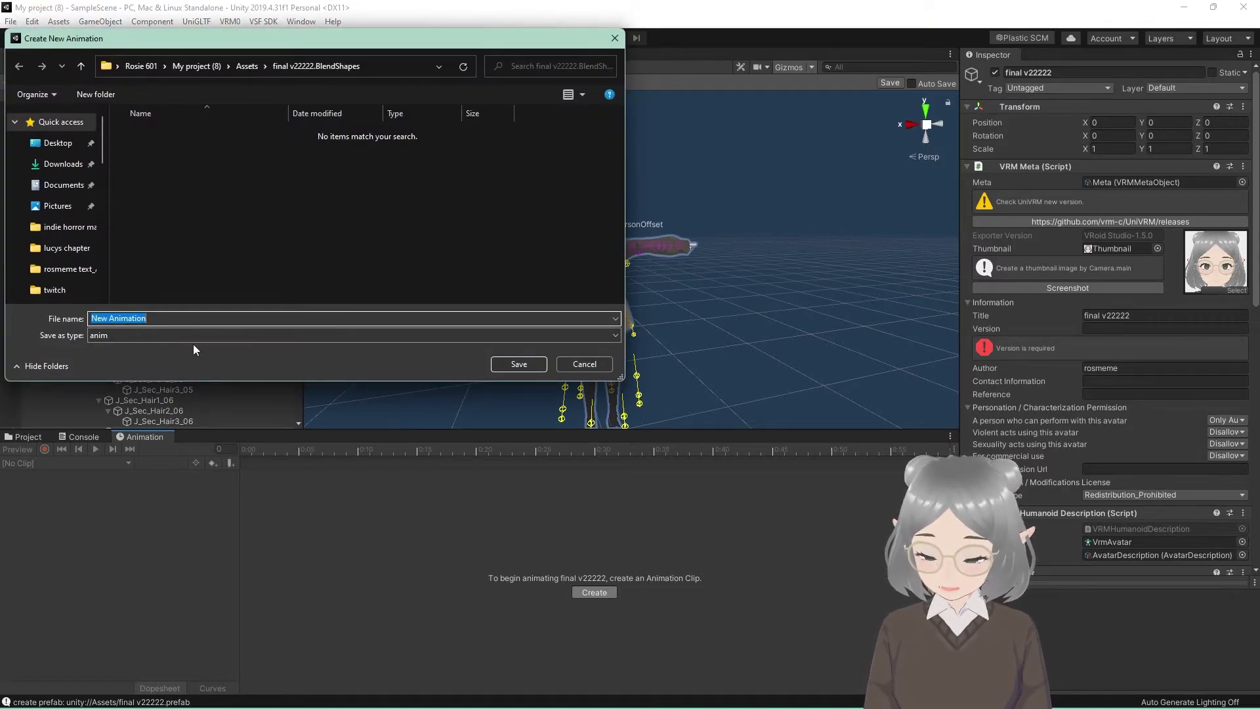
text(frogg)
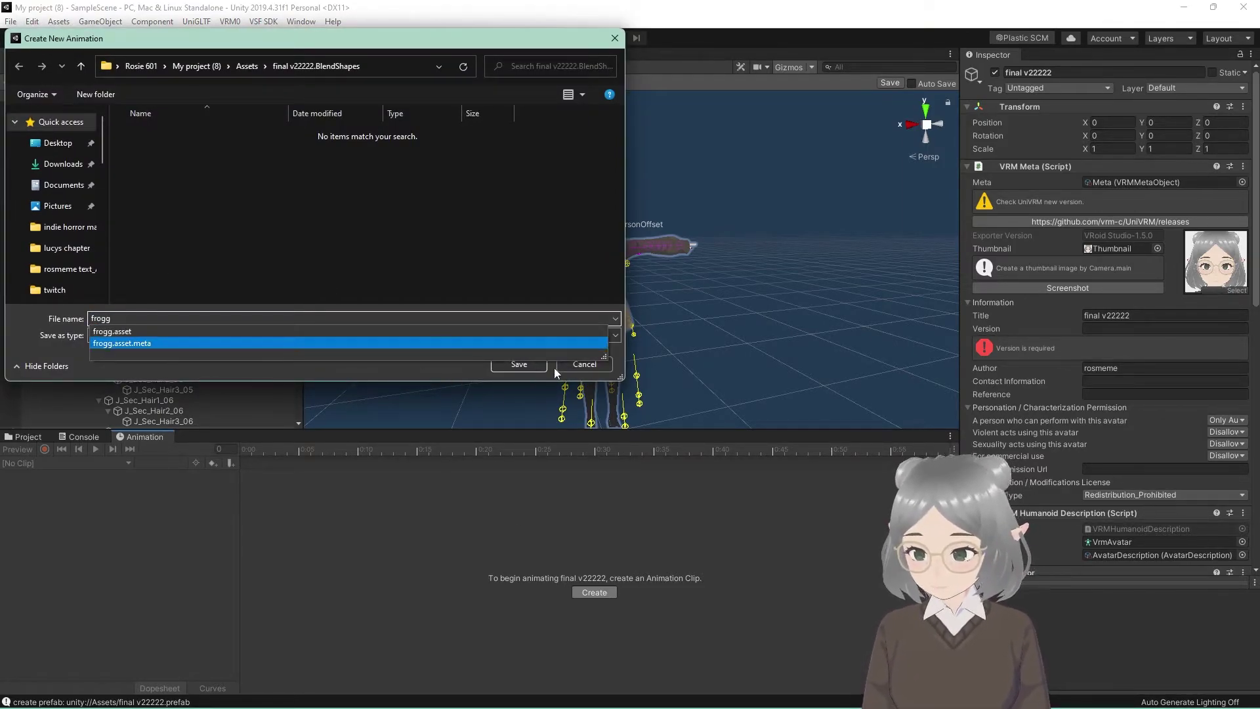
click(495, 363)
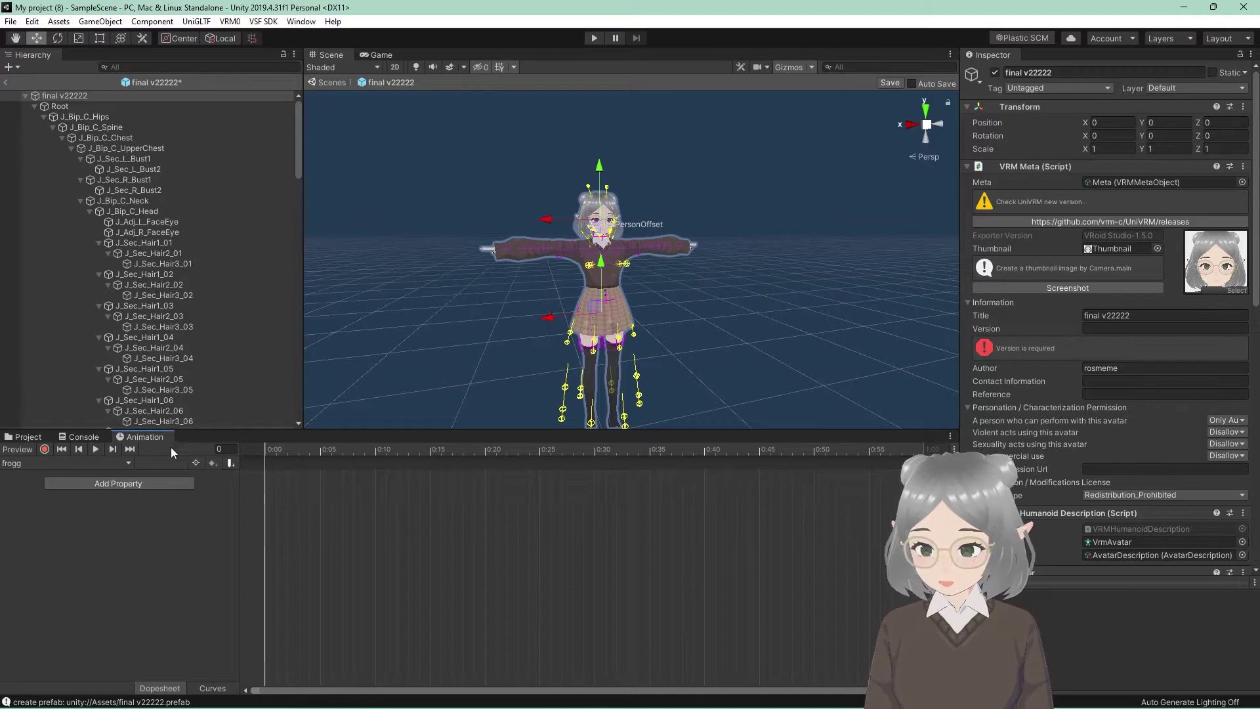
Record the frogg object's Is Active set to on, keyed at frames 0 and 1
click(44, 449)
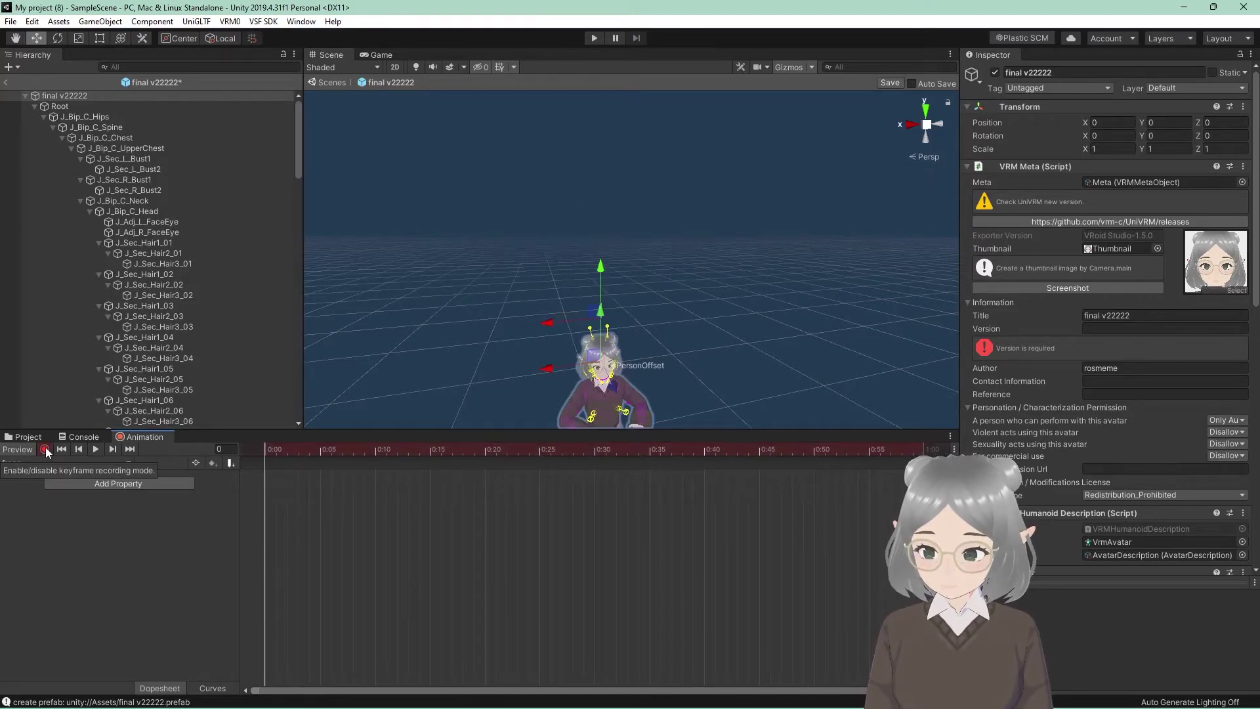
scroll(75, 291, down, 15)
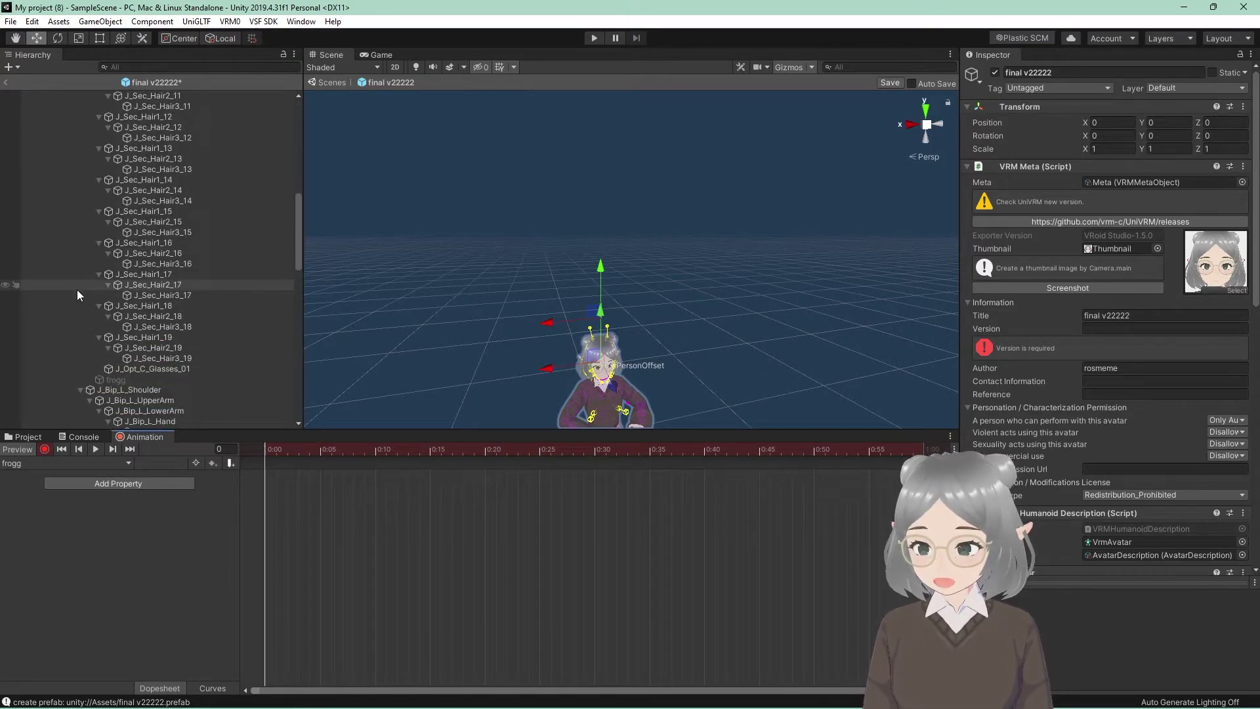
click(133, 378)
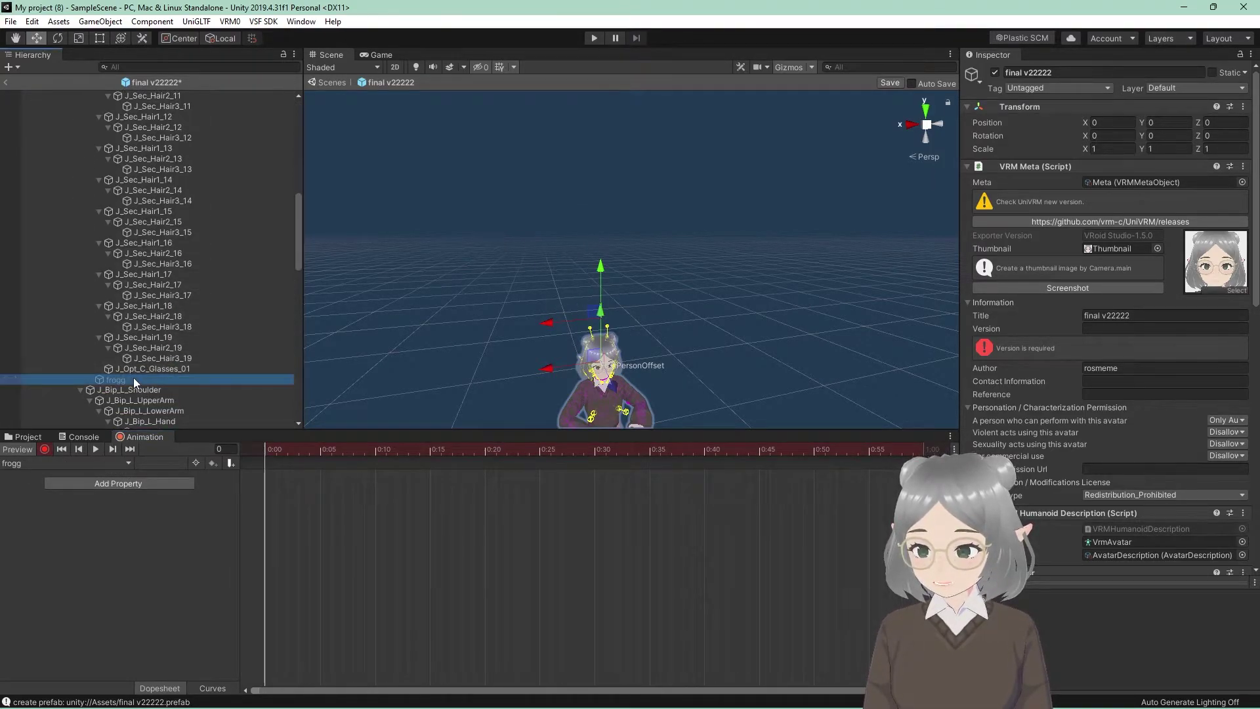
click(995, 72)
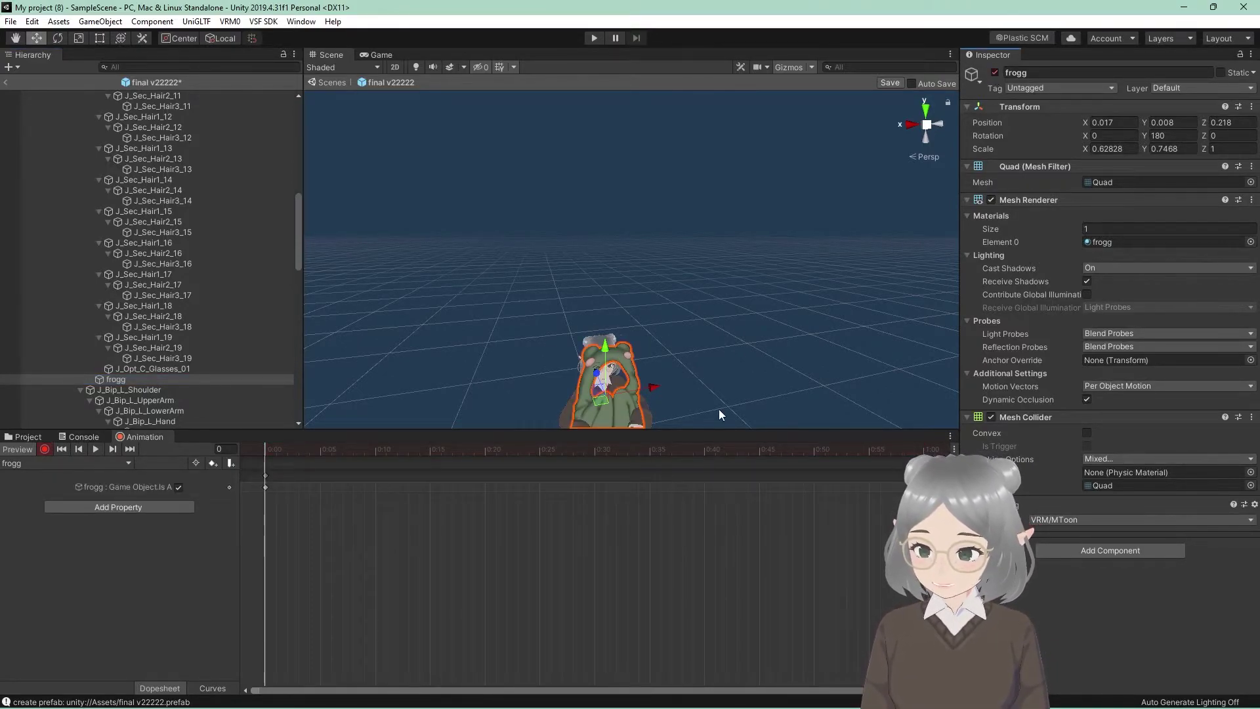
click(274, 453)
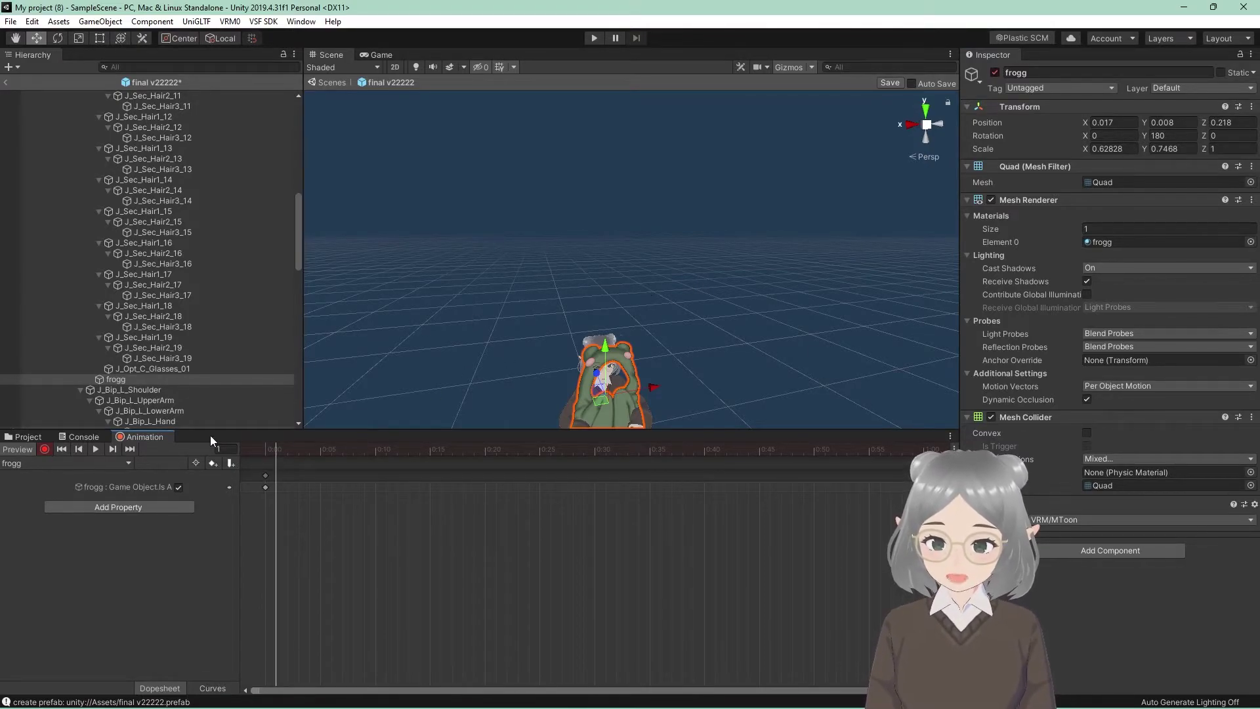
click(178, 486)
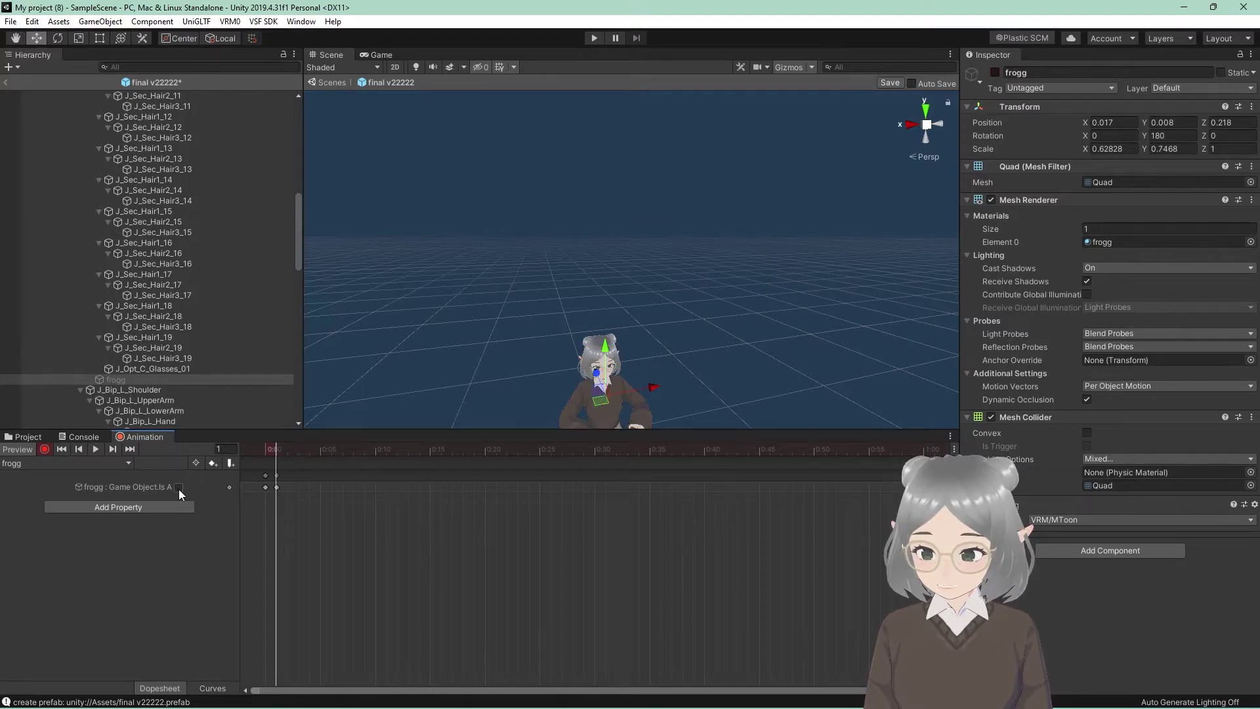
click(178, 488)
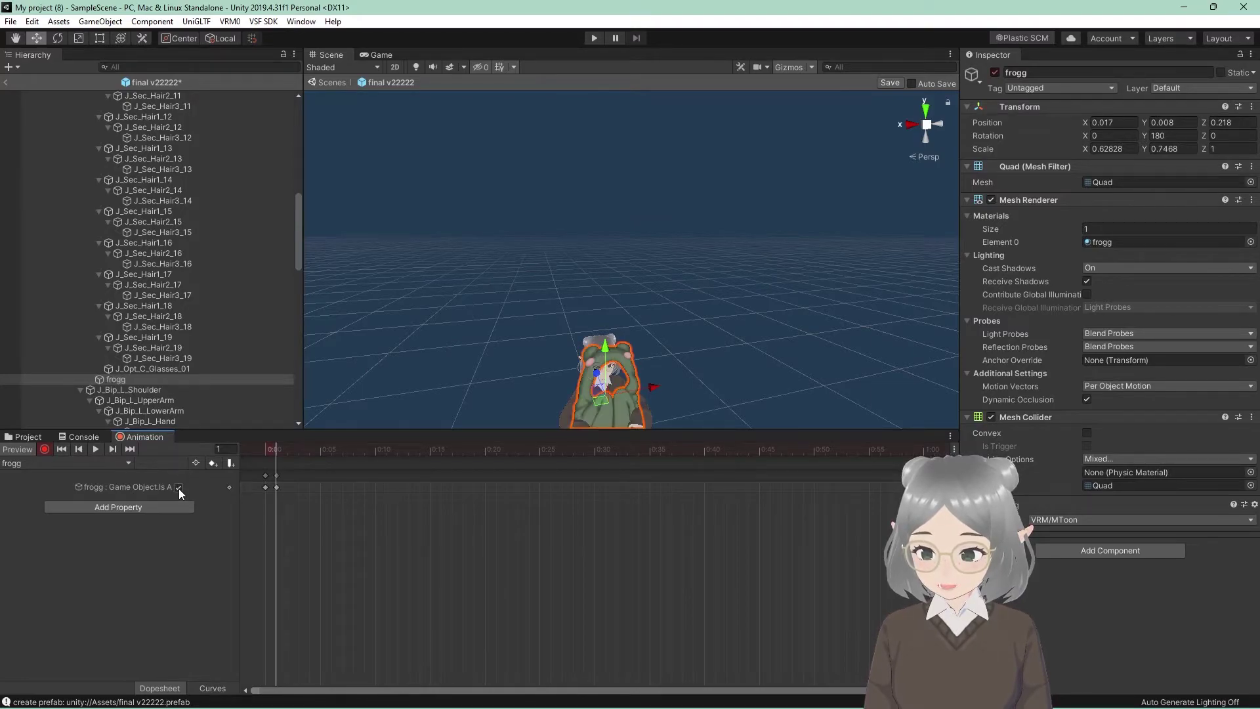
click(45, 449)
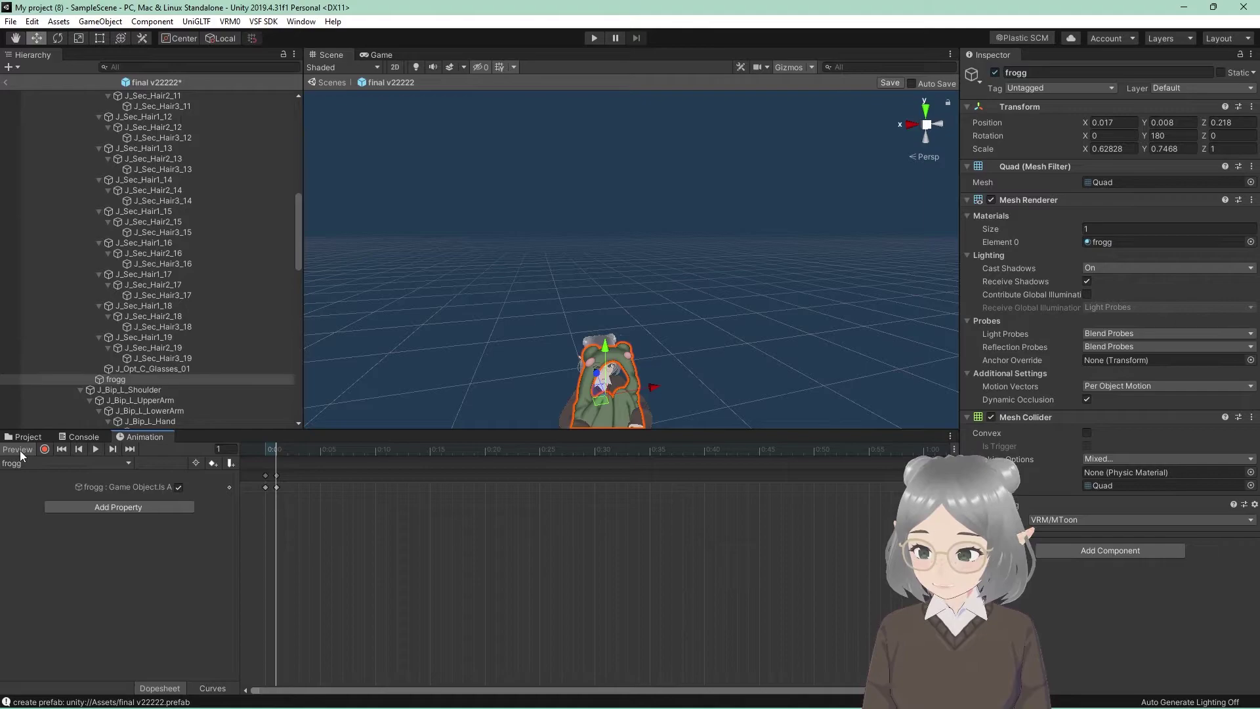
click(20, 450)
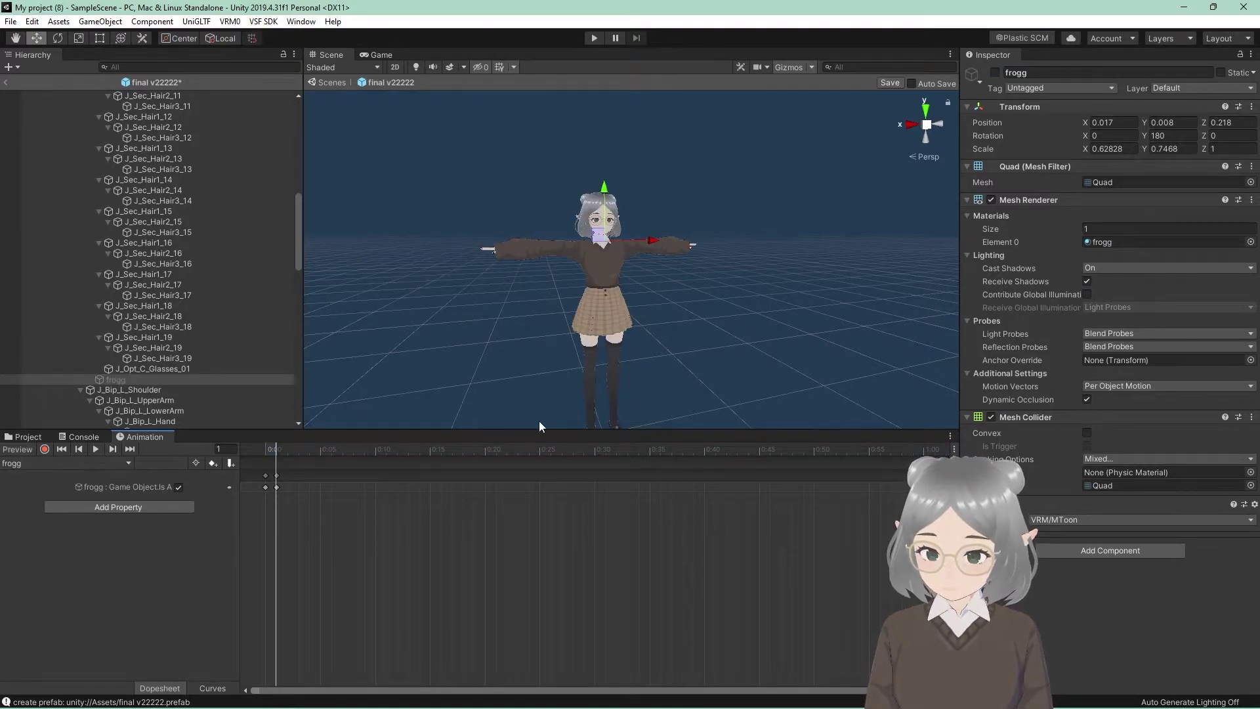
click(28, 436)
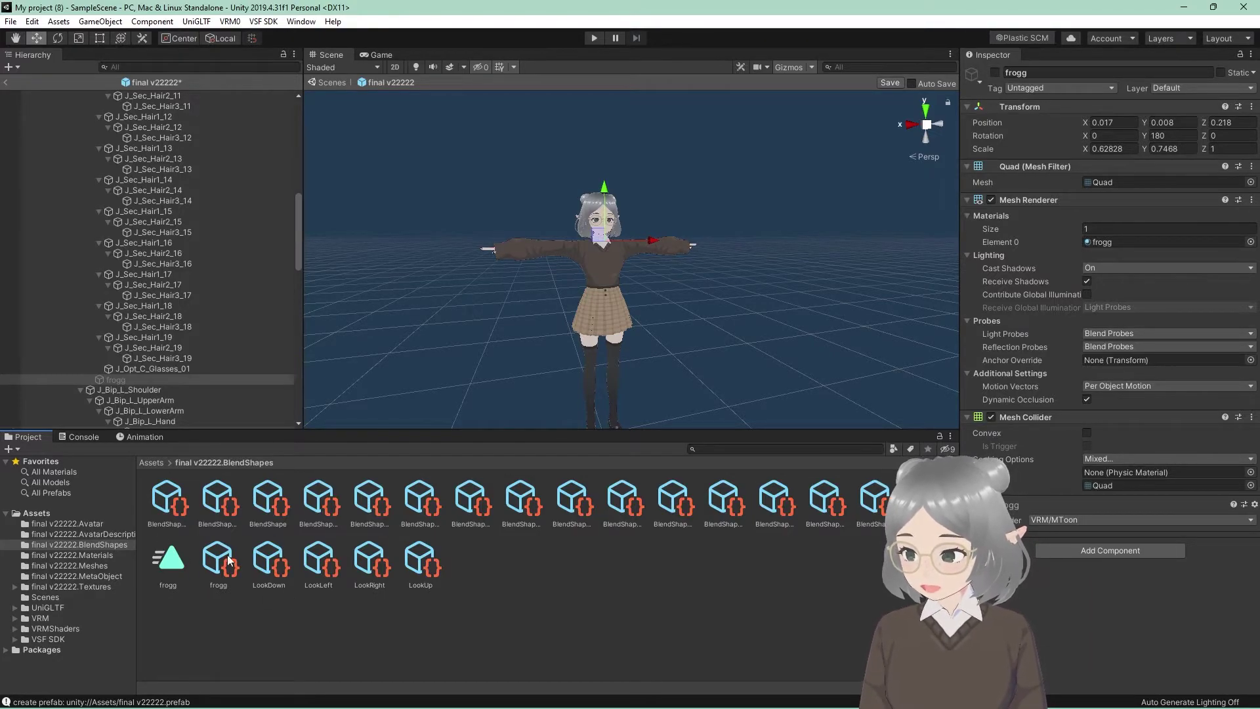
Create an Animations folder holding the frogg clip and move it directly under Assets
right_click(350, 613)
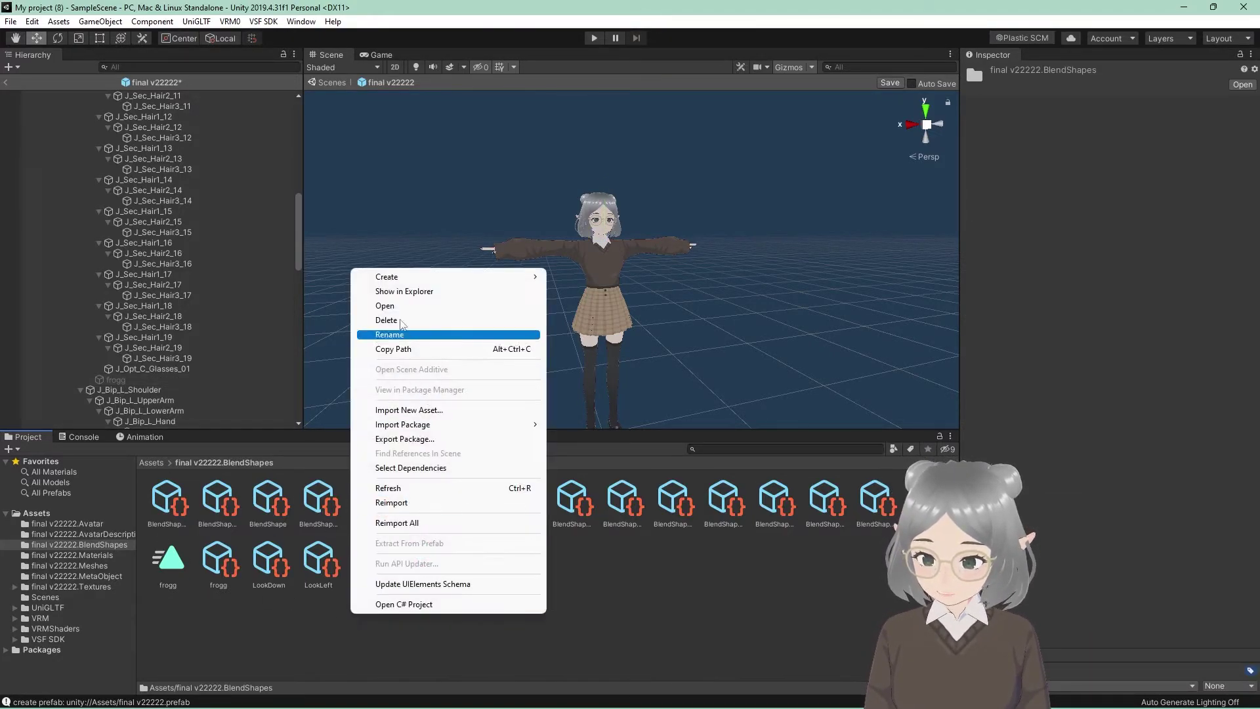
mouse_move(433, 277)
click(590, 190)
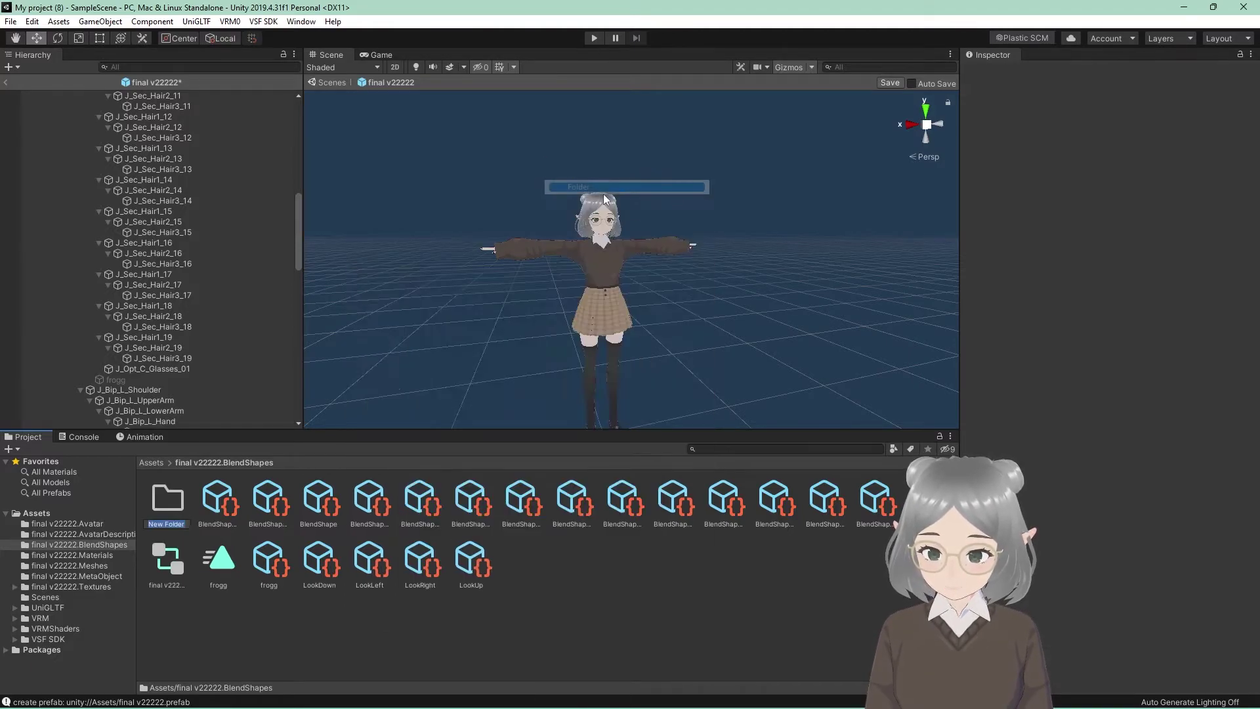
text(Animations)
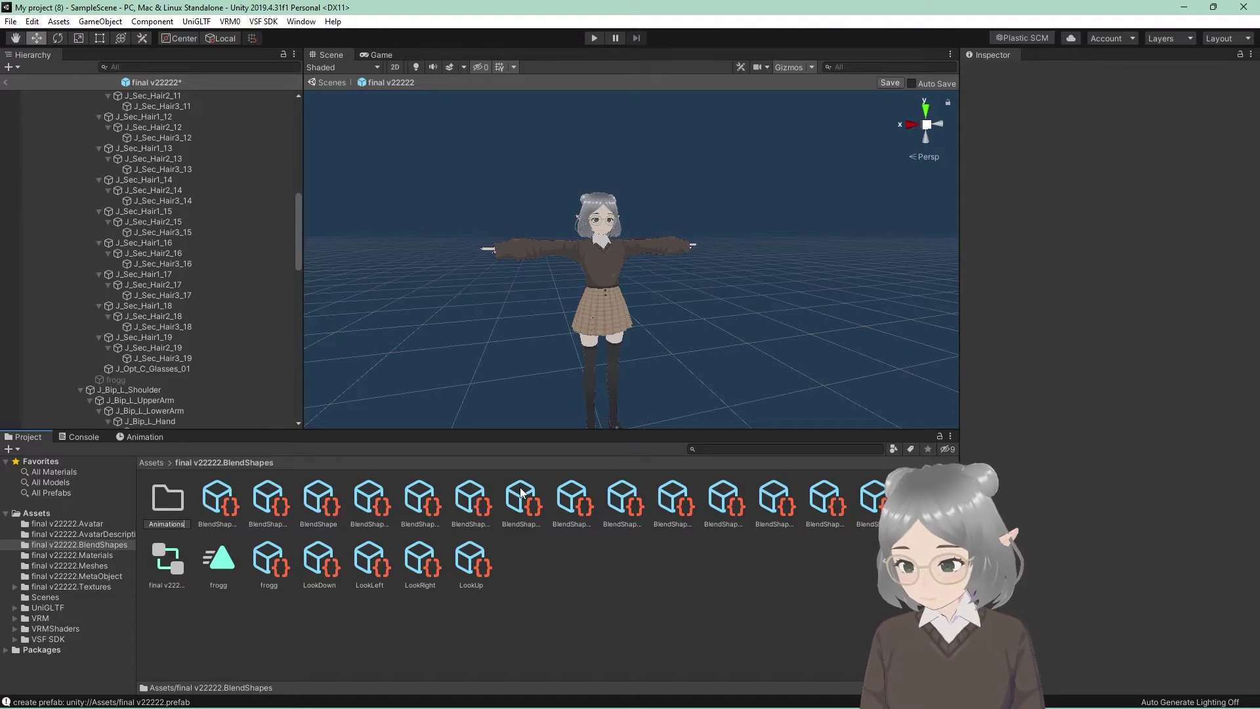
key(Return)
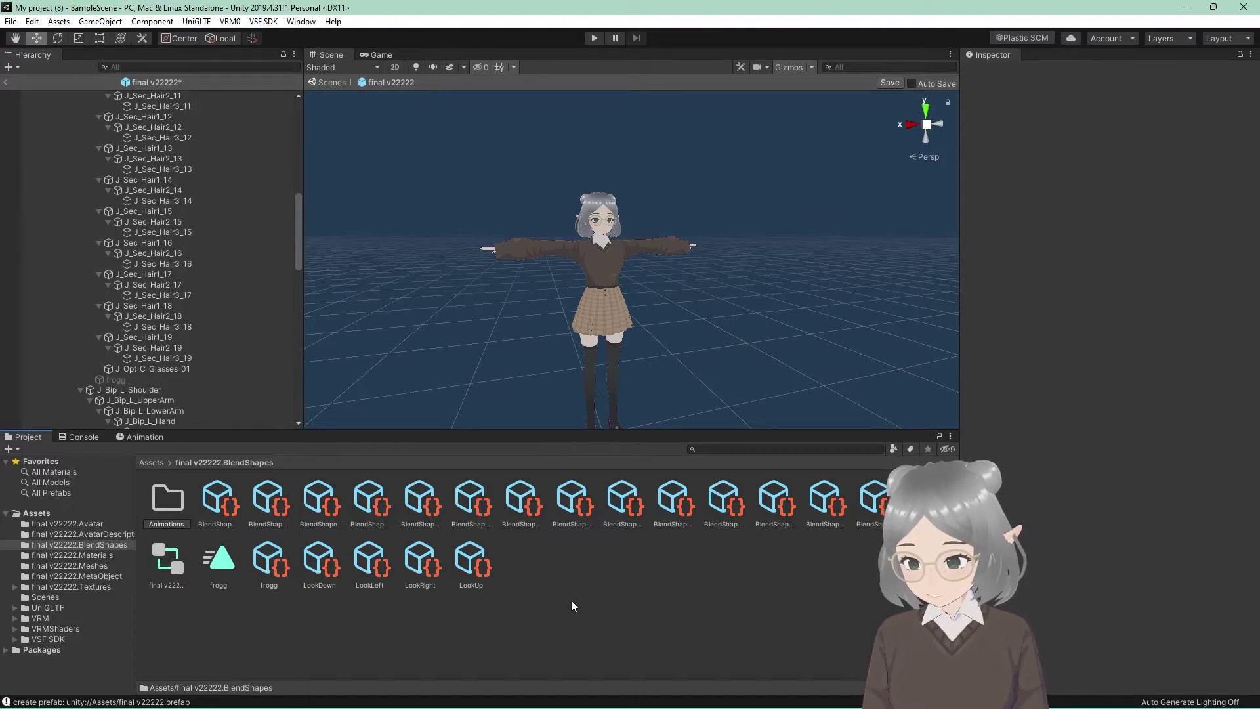
drag(162, 567, 178, 520)
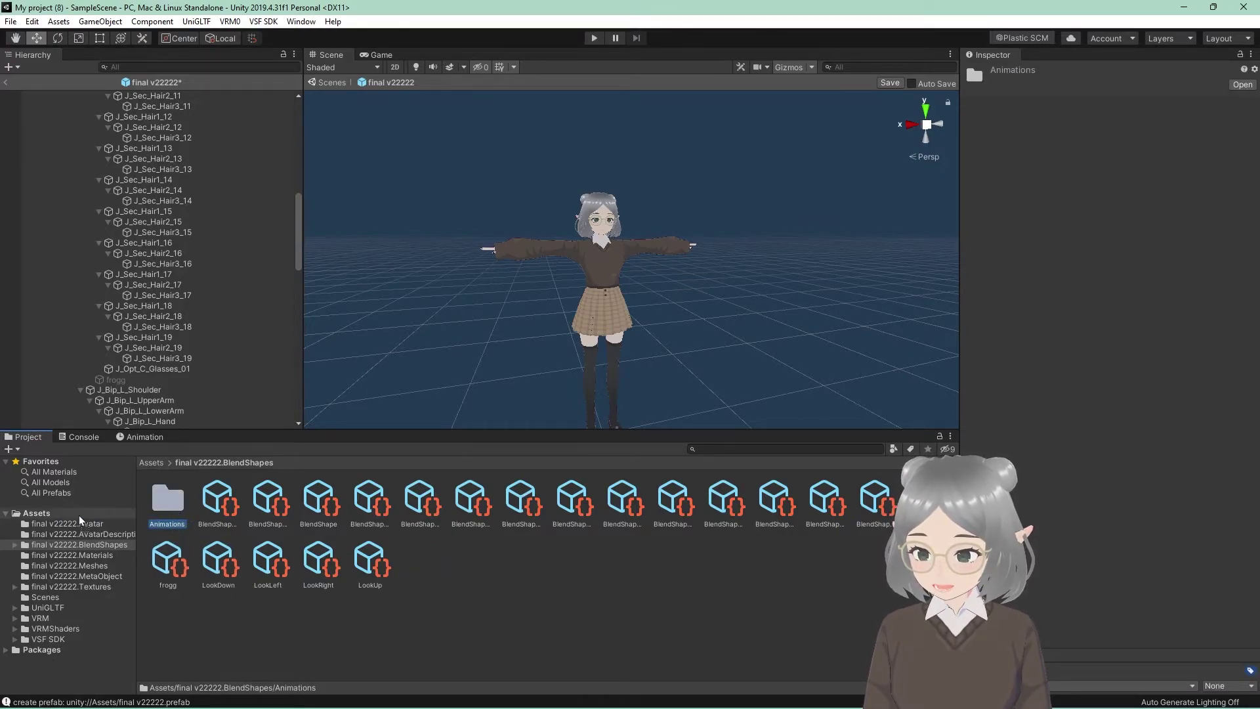
drag(70, 519, 68, 519)
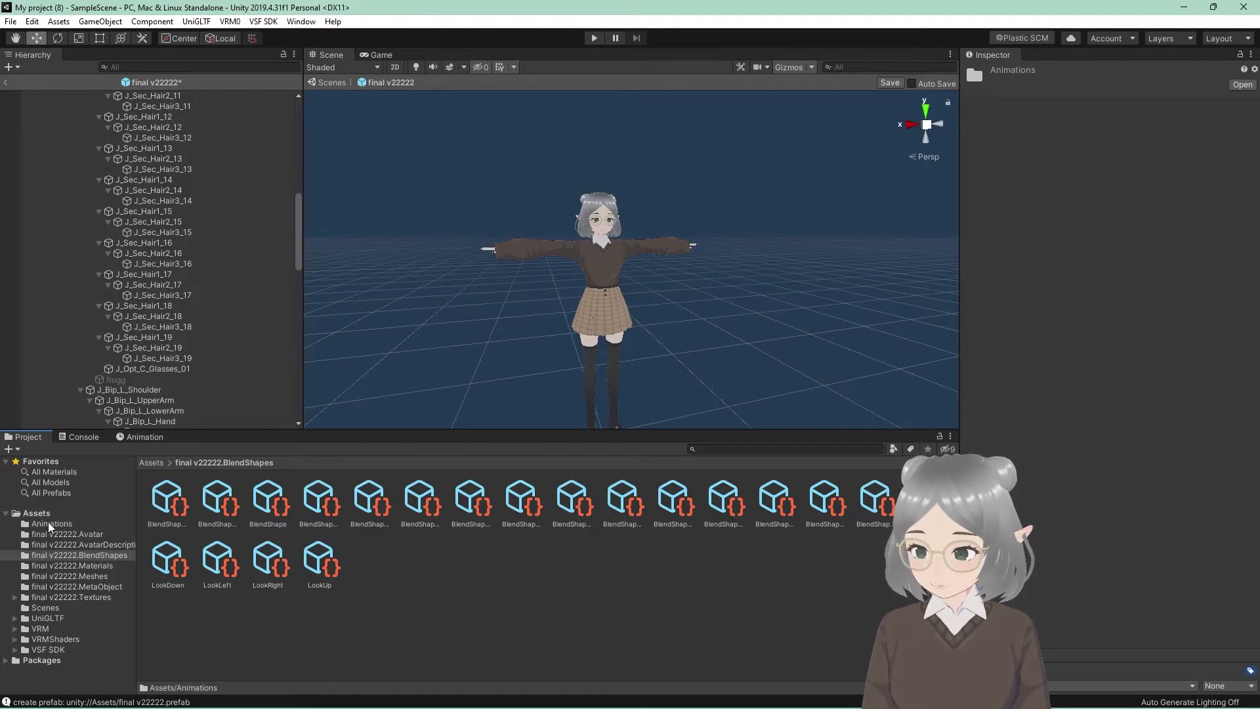
Switch off Loop Time on the frogg animation clip
click(53, 525)
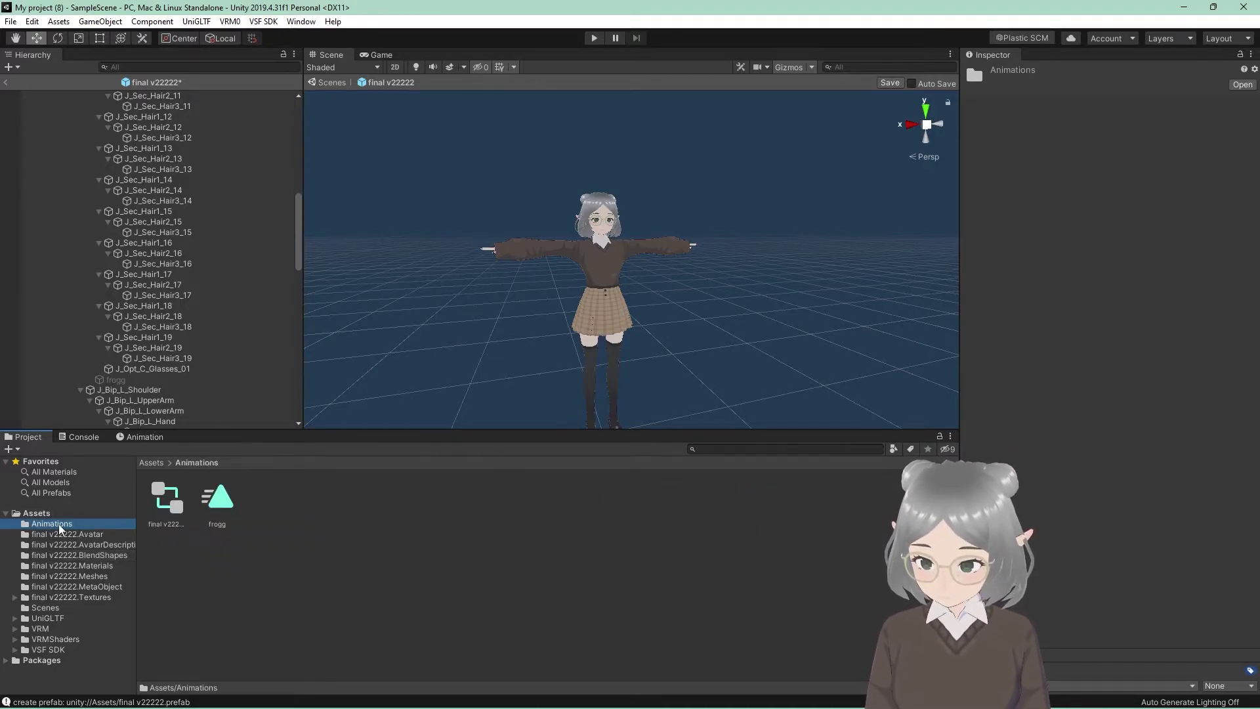
click(221, 504)
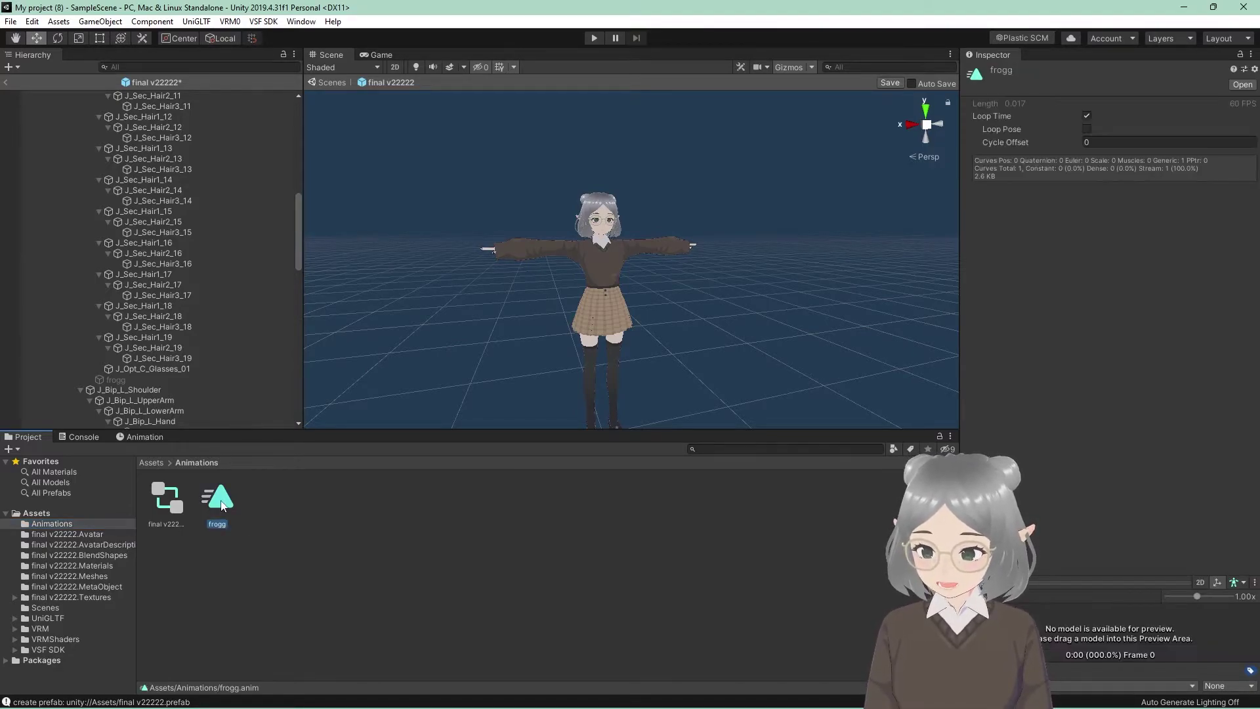
click(1086, 116)
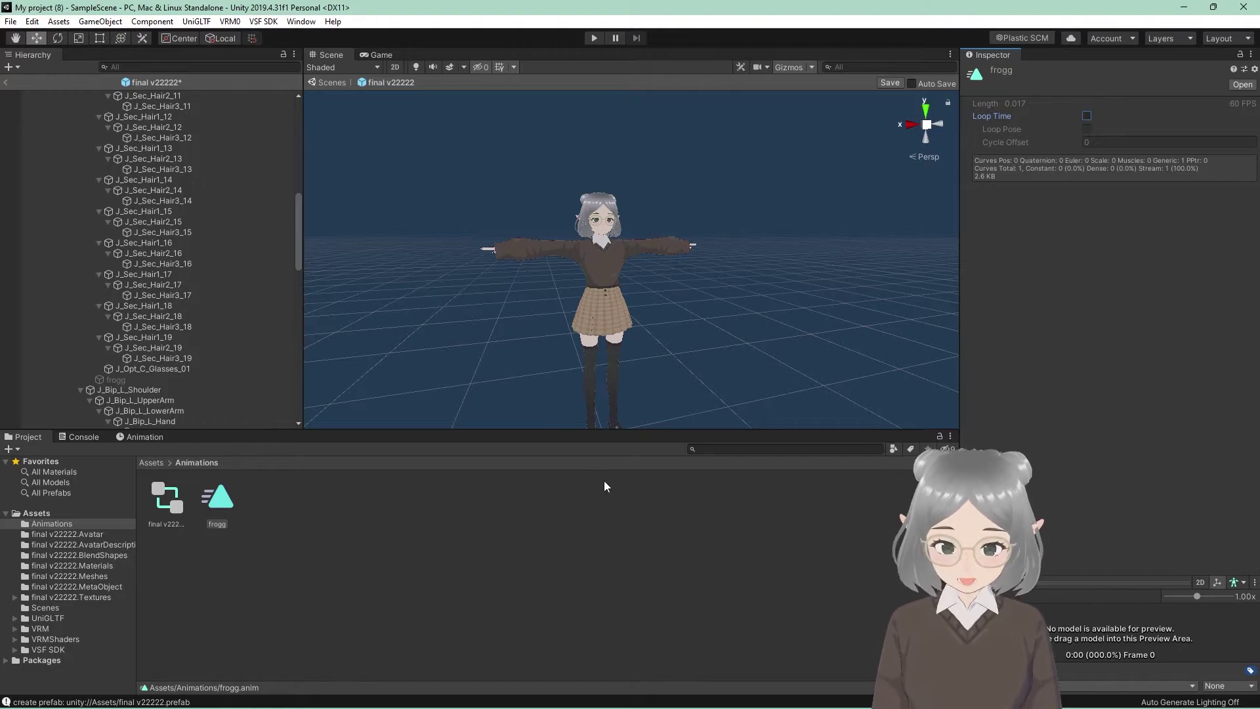
click(350, 525)
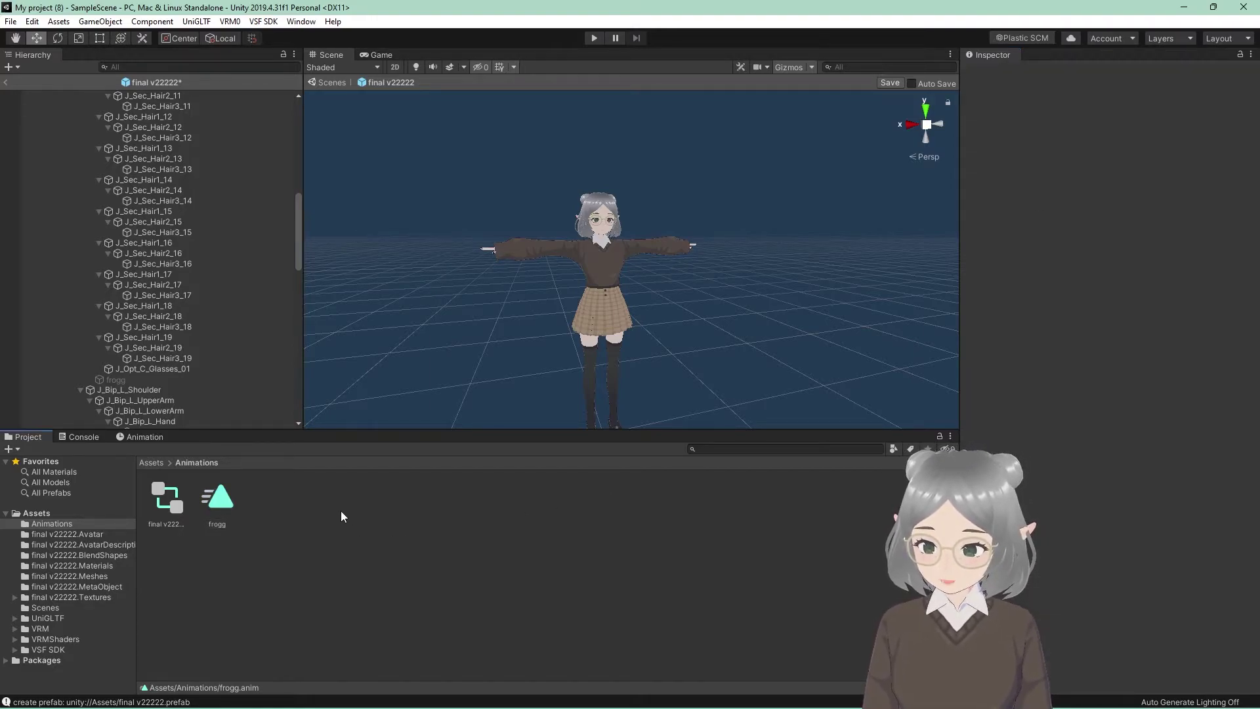
scroll(292, 360, up, 10)
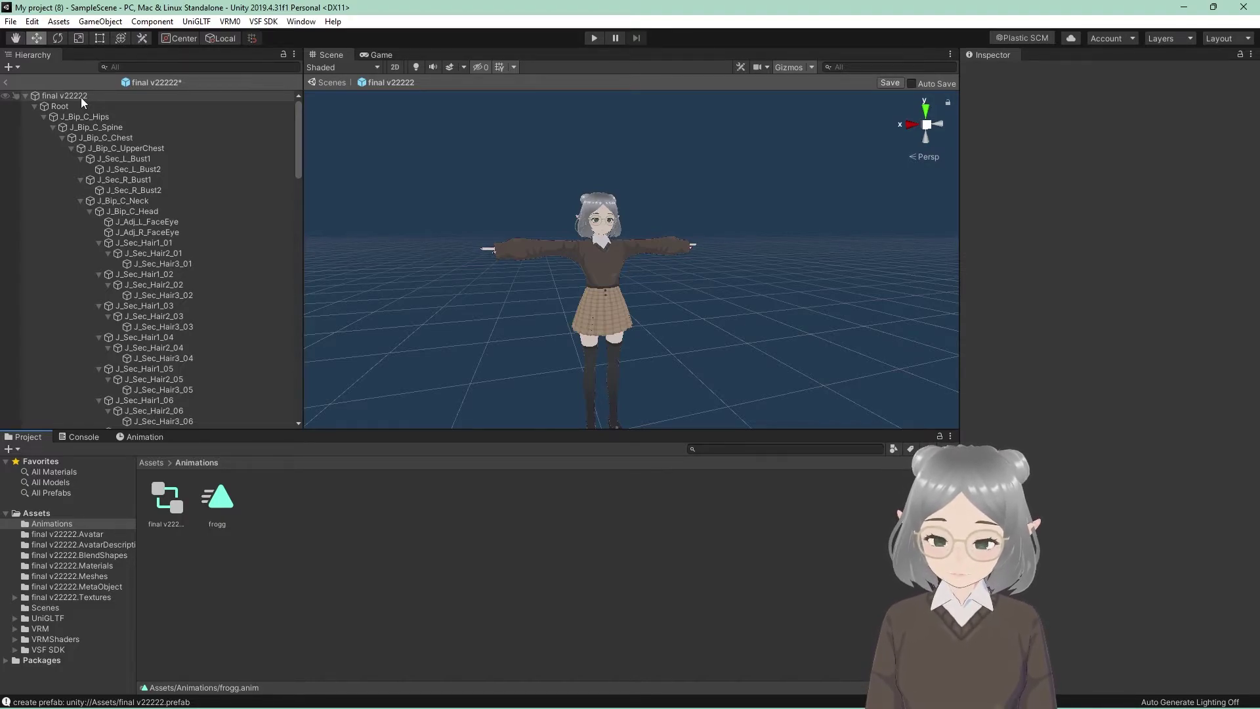
Add a VSF_Animations component to the final v22222 avatar root
click(80, 97)
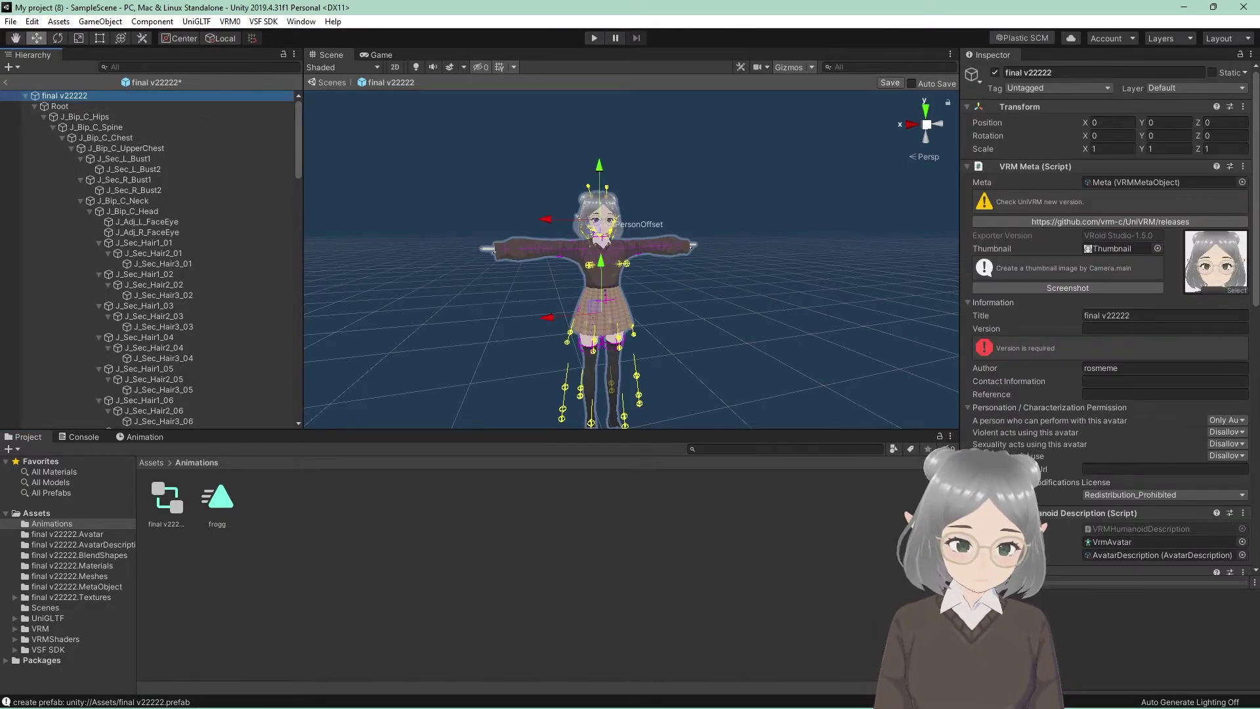
scroll(1057, 443, down, 10)
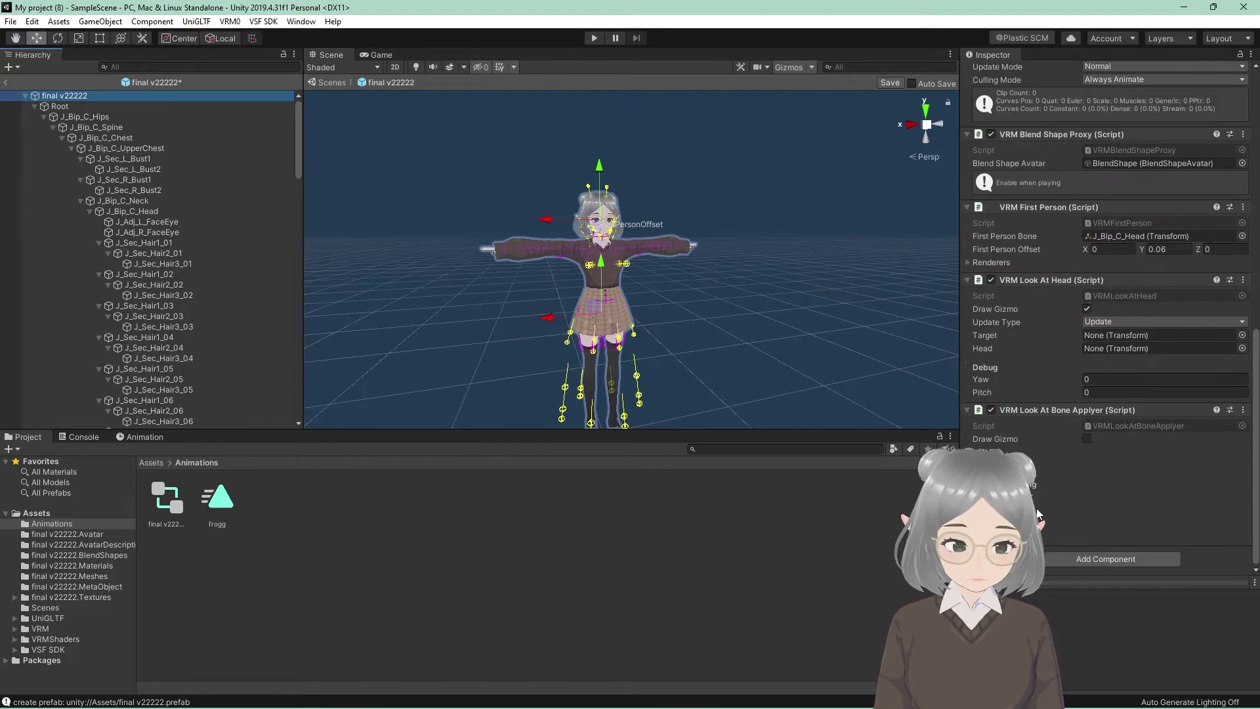
click(1108, 558)
text(vs)
click(1080, 553)
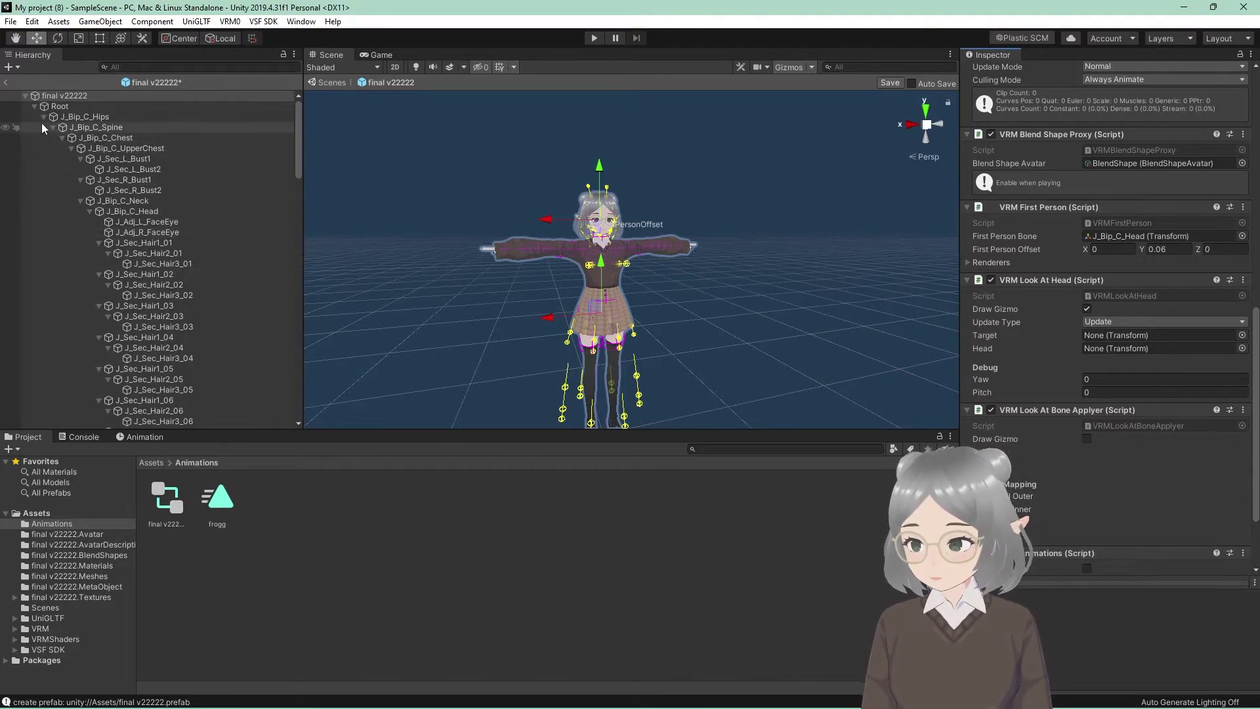
Add a VSF_Animations entry set to the frogg expression with the frogg clip as its animation
click(78, 96)
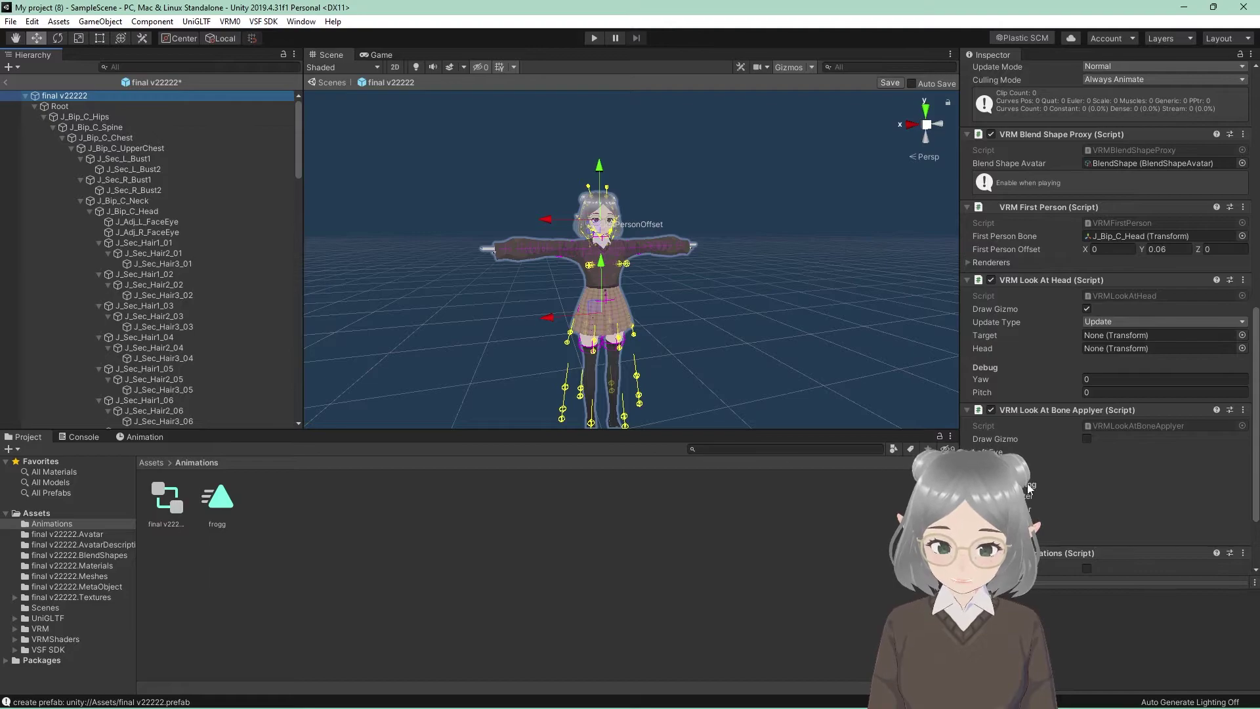
scroll(1142, 371, down, 3)
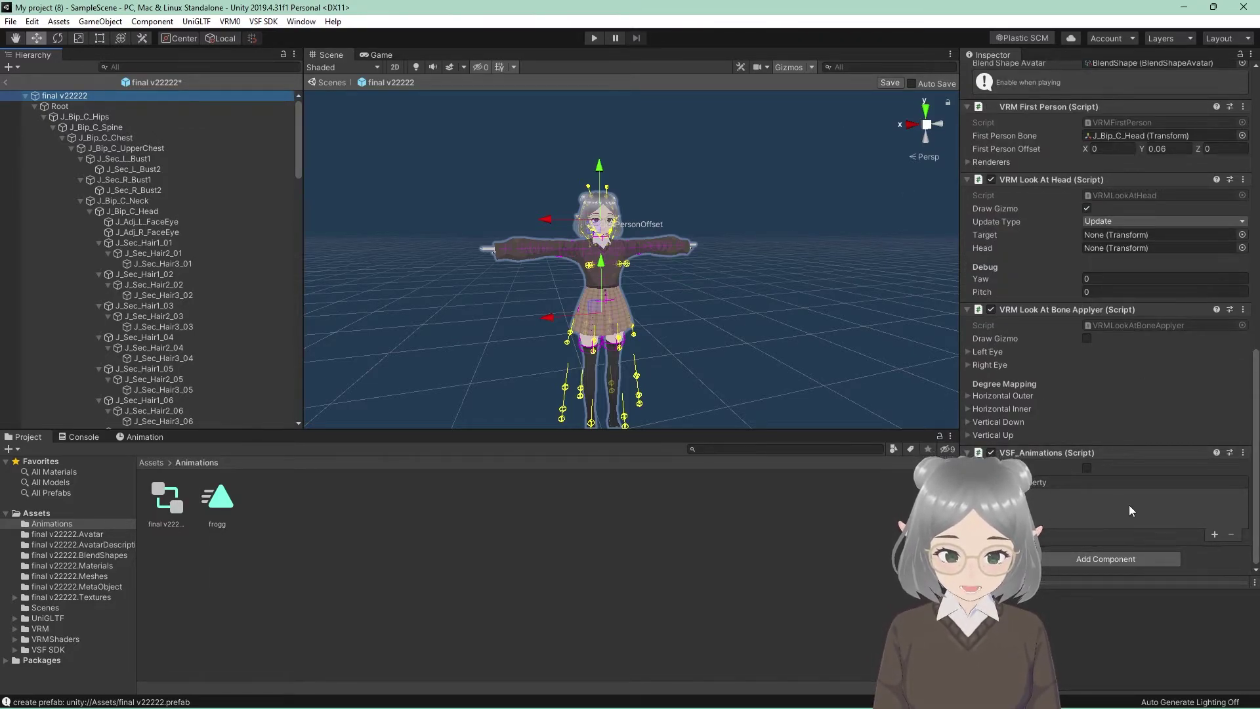
click(1214, 535)
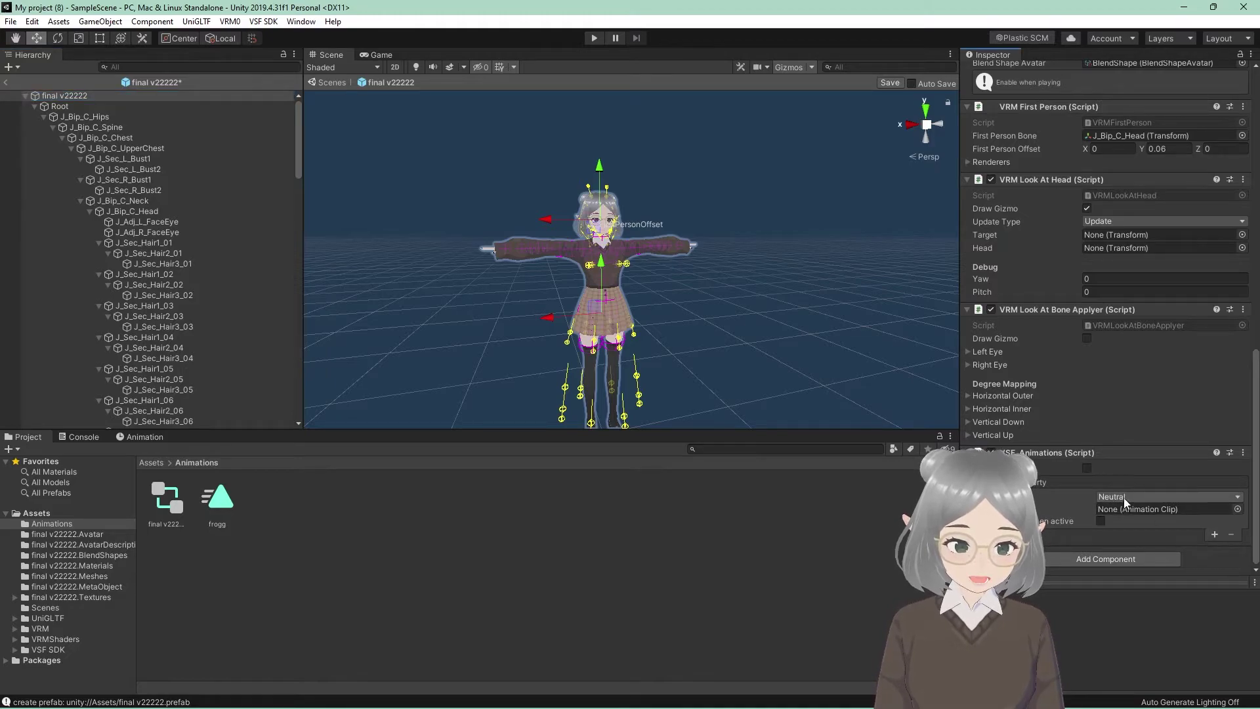
click(1154, 497)
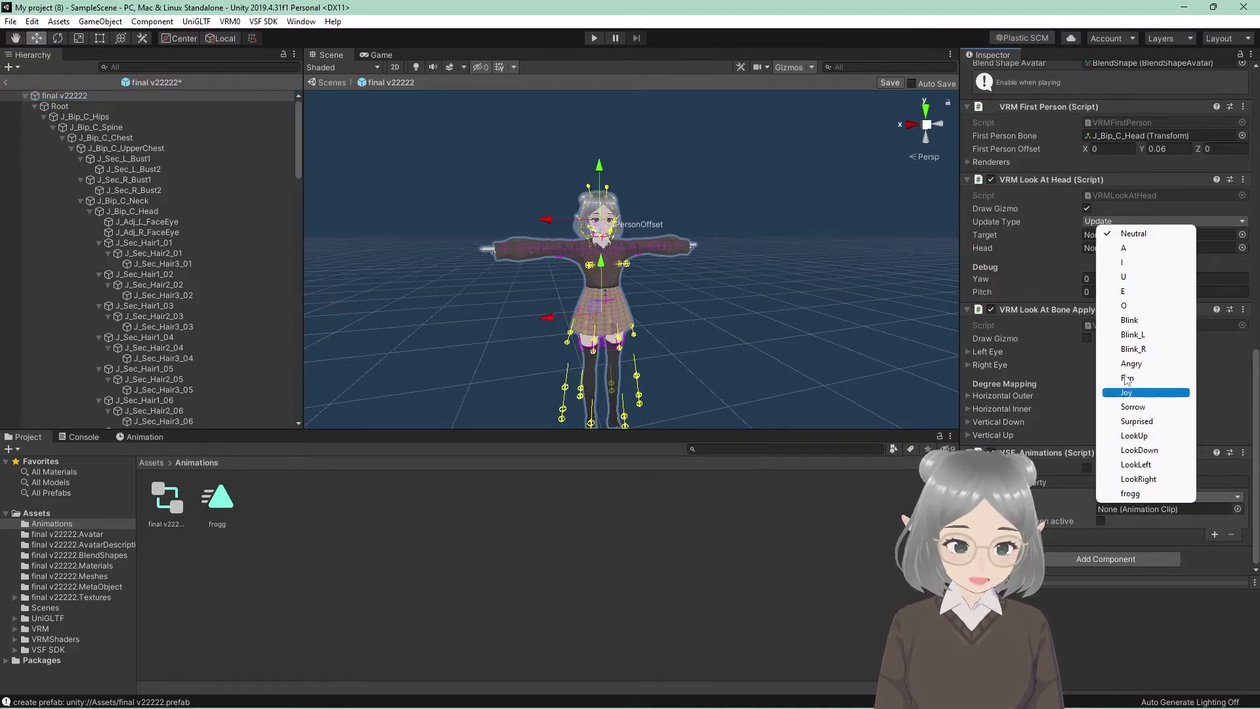
click(1132, 494)
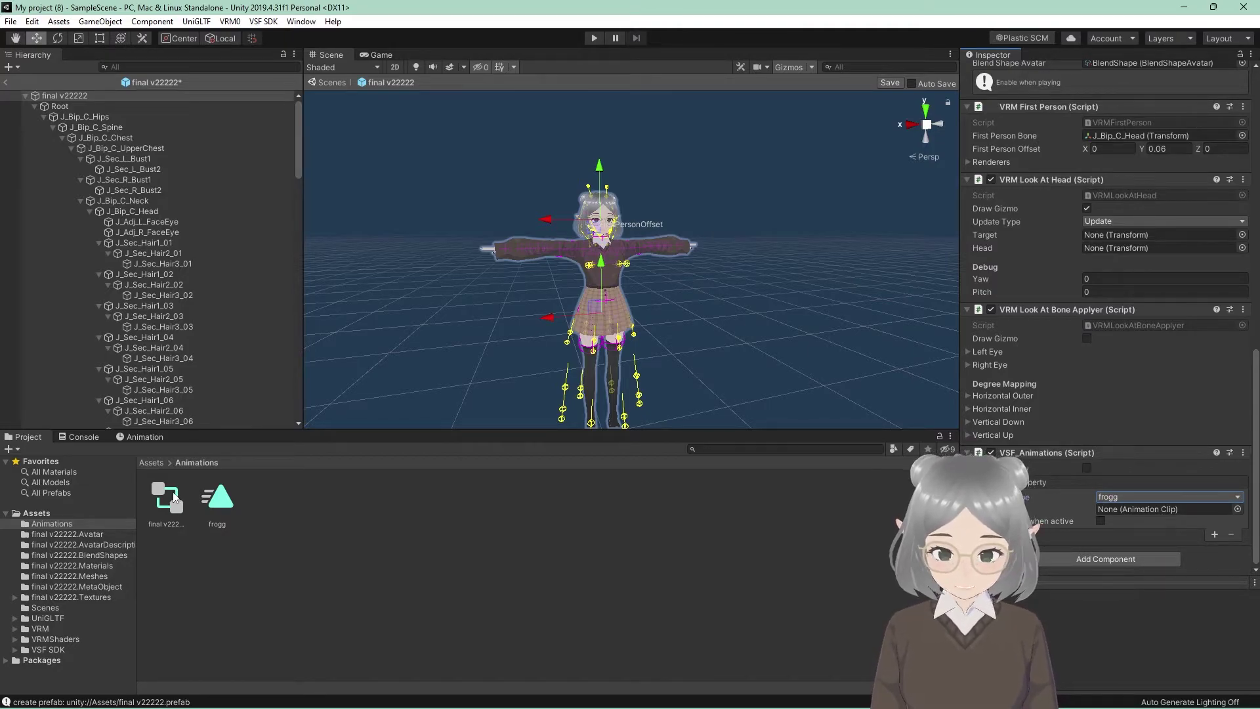
drag(216, 499, 1177, 512)
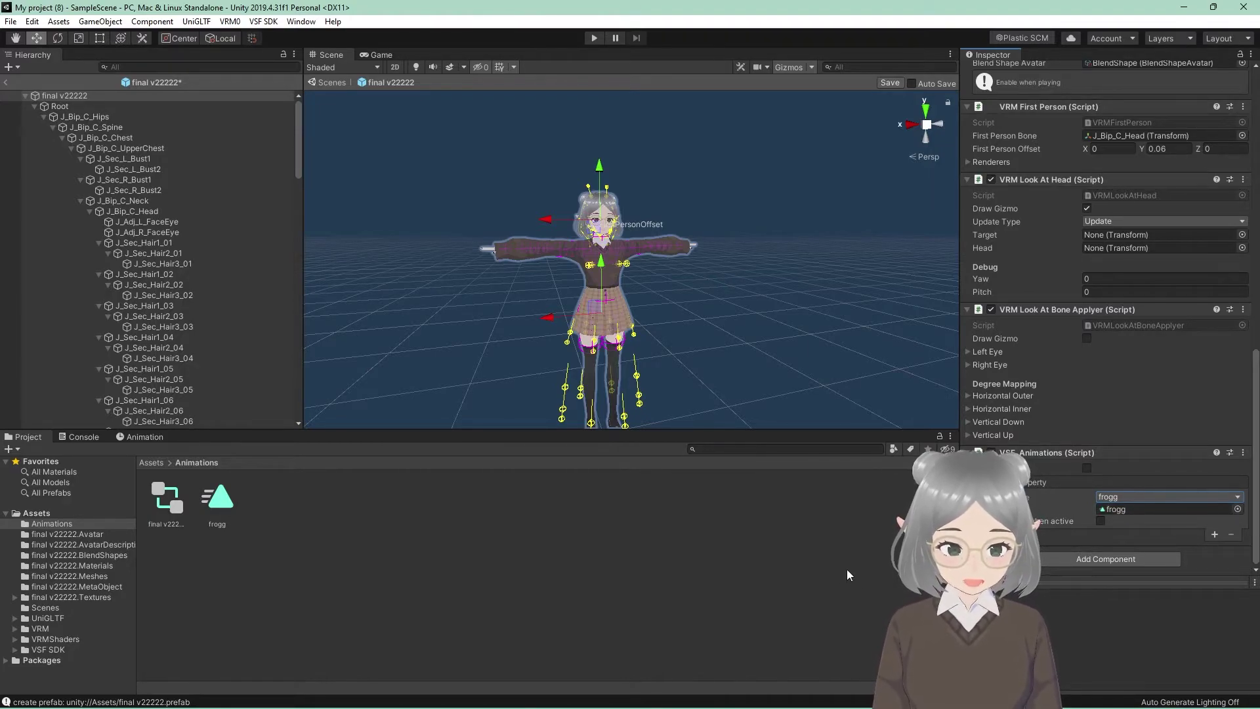
Export the avatar as VRM 0.x with its Meta Version set to 1
click(230, 21)
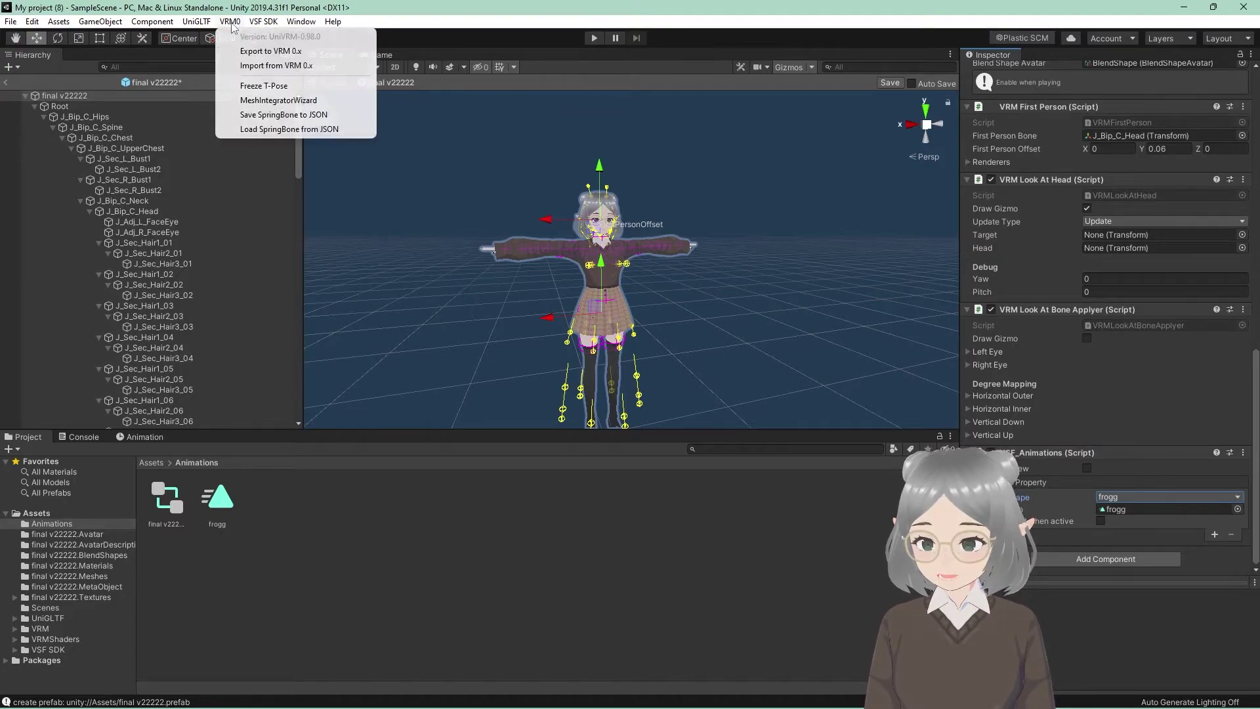
click(258, 49)
scroll(317, 238, down, 5)
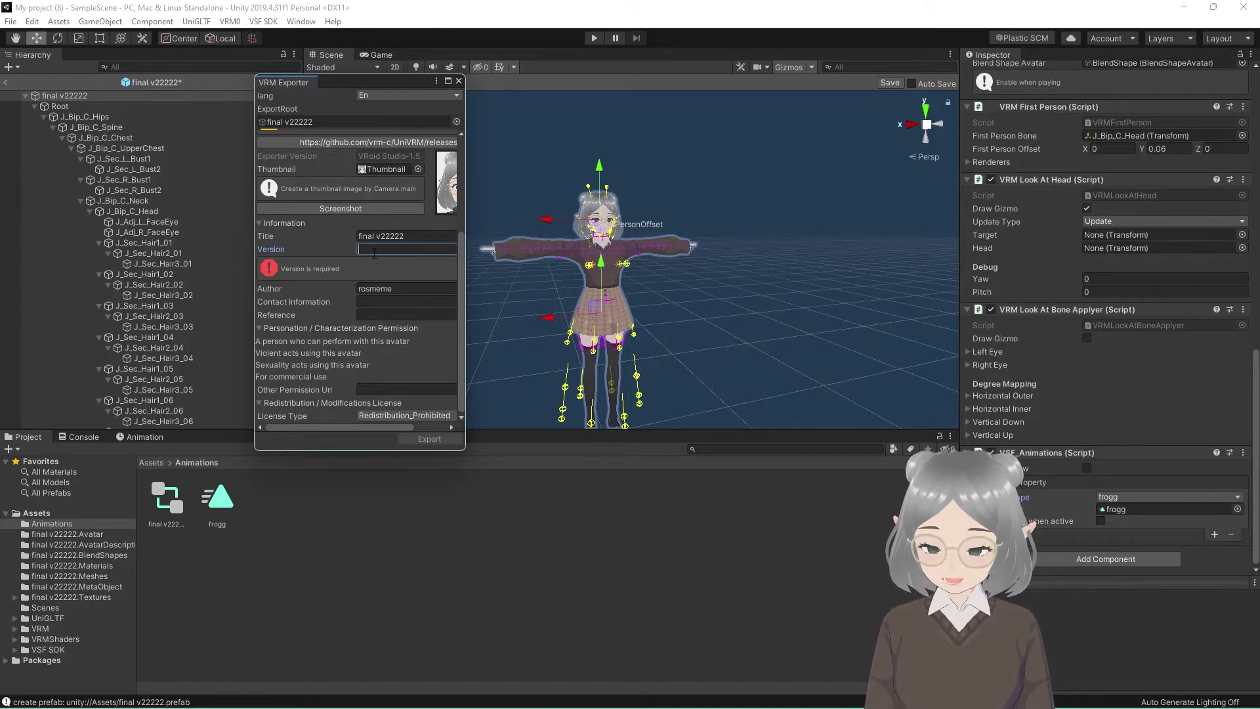
text(1)
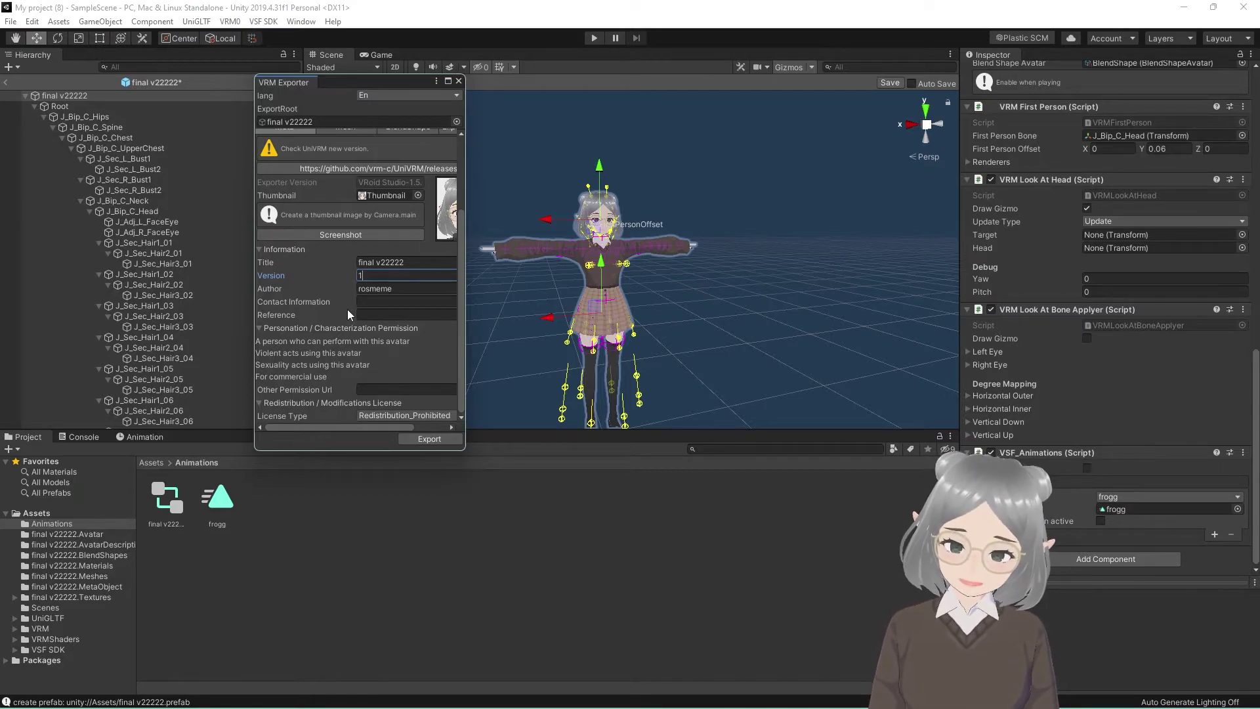
click(426, 438)
click(522, 360)
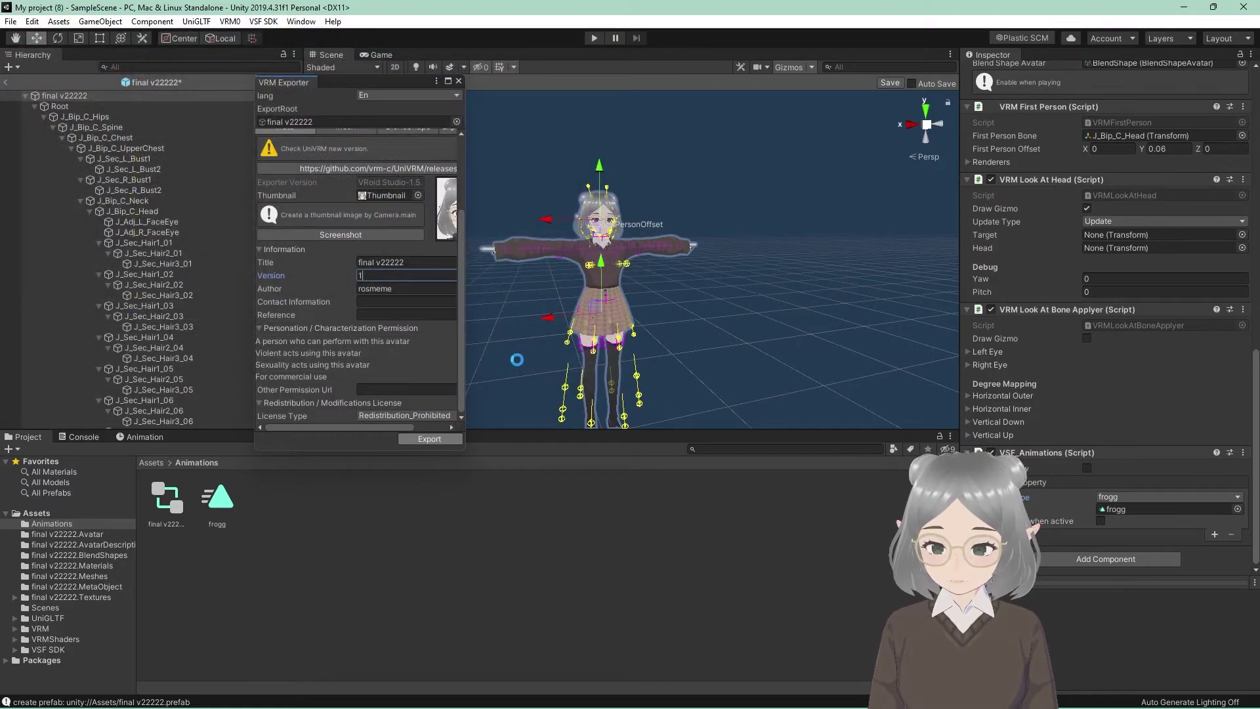
Save the VSF avatar bundle as froggy in Downloads and dismiss the completion message
click(261, 22)
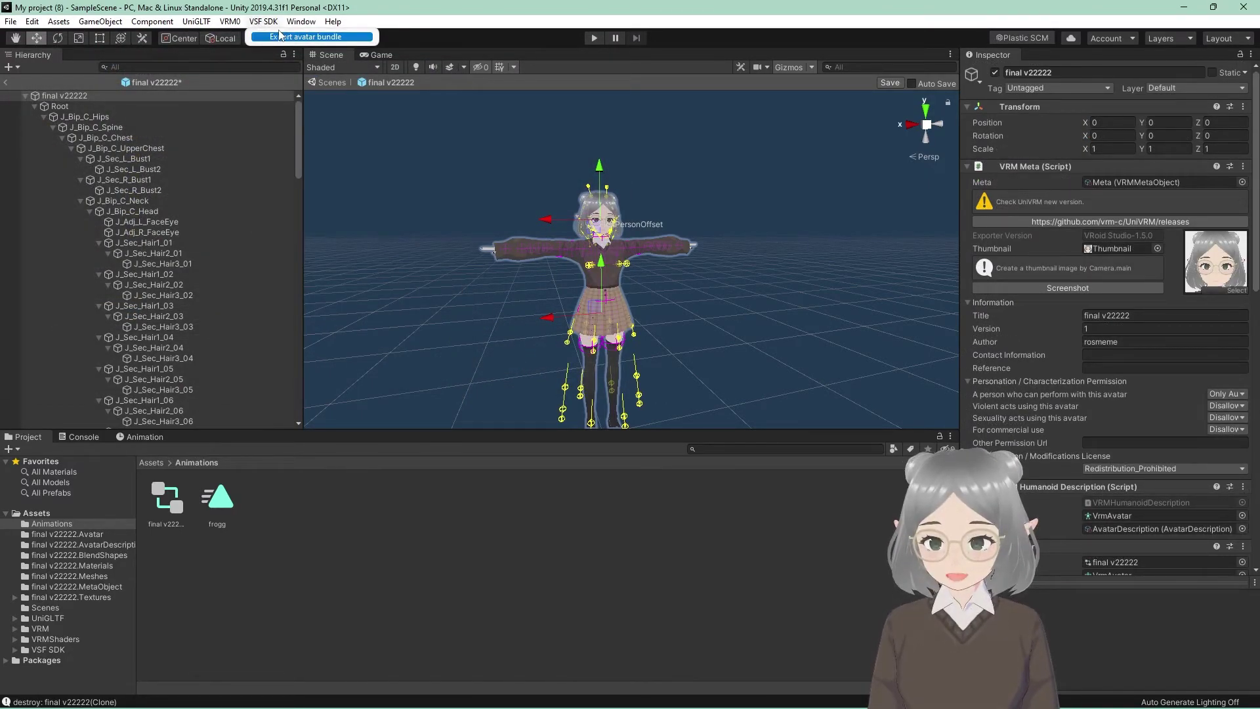
click(283, 38)
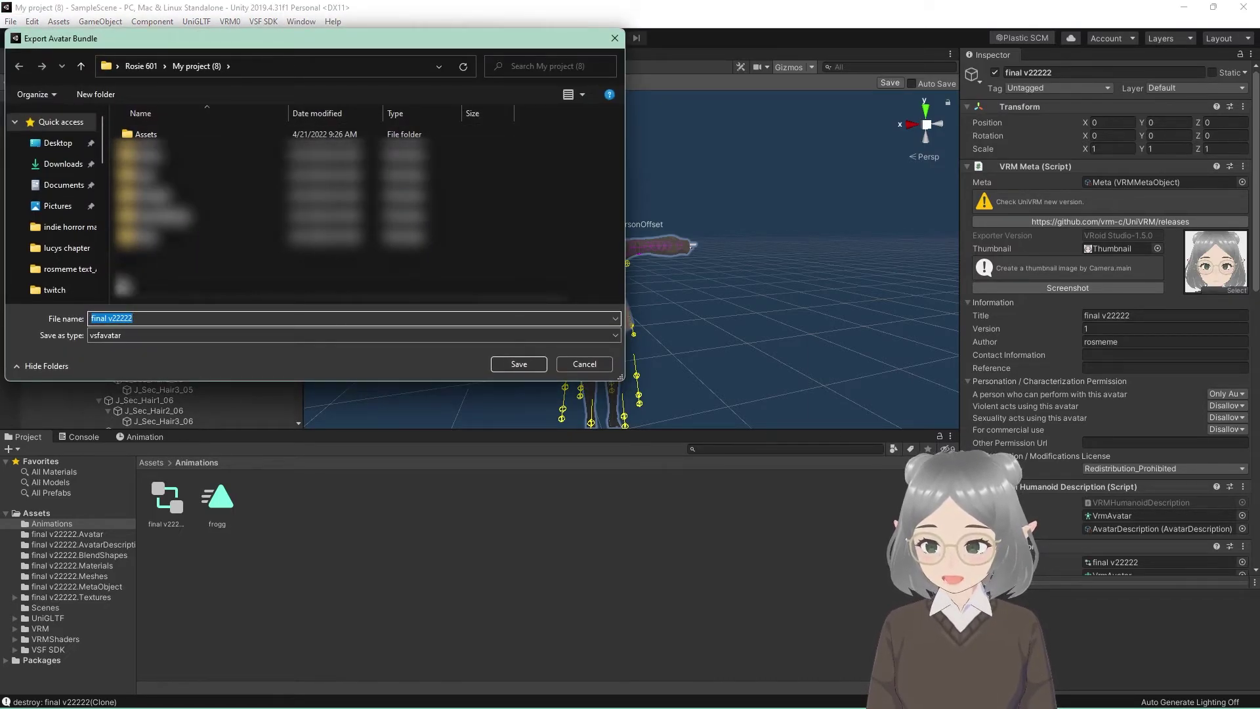
click(59, 164)
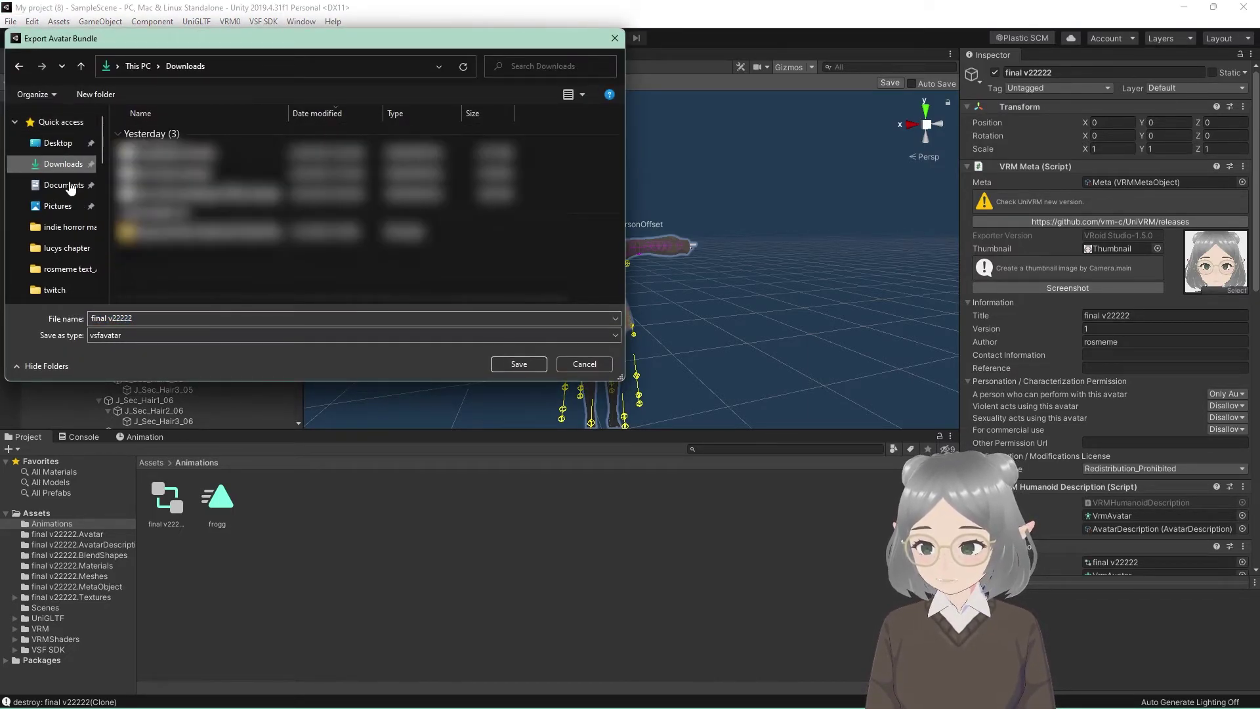
click(158, 316)
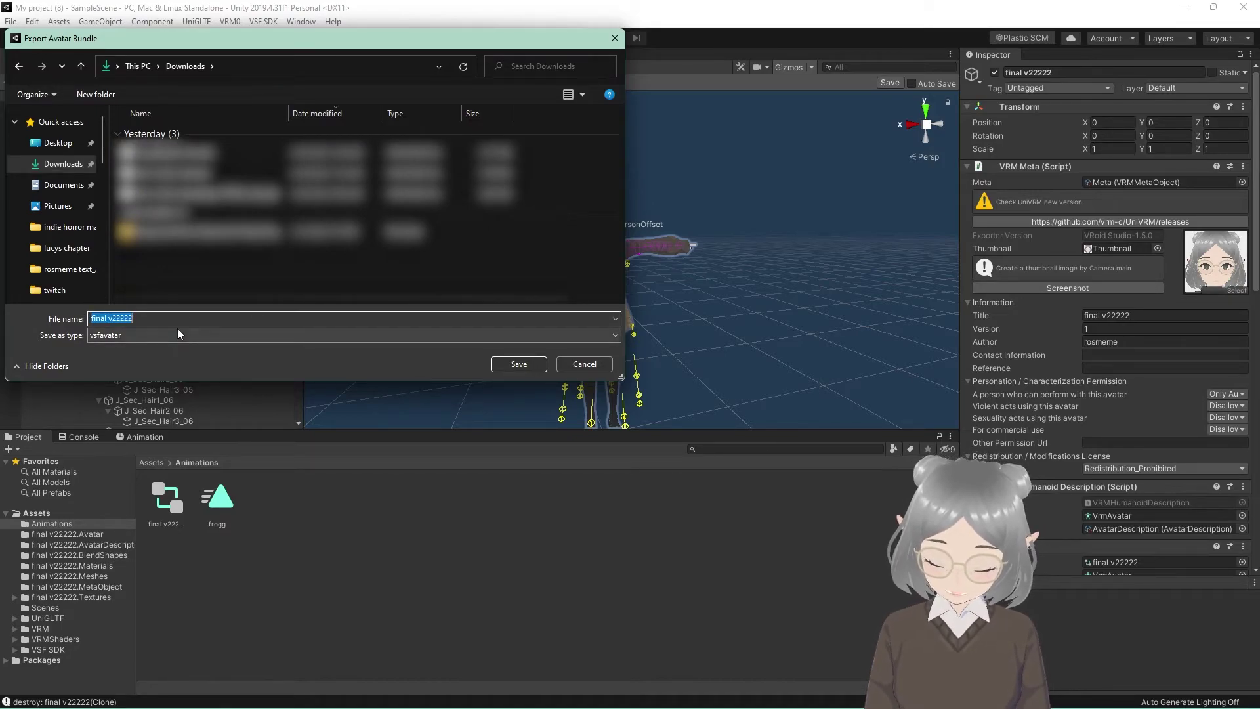
text(frgogy)
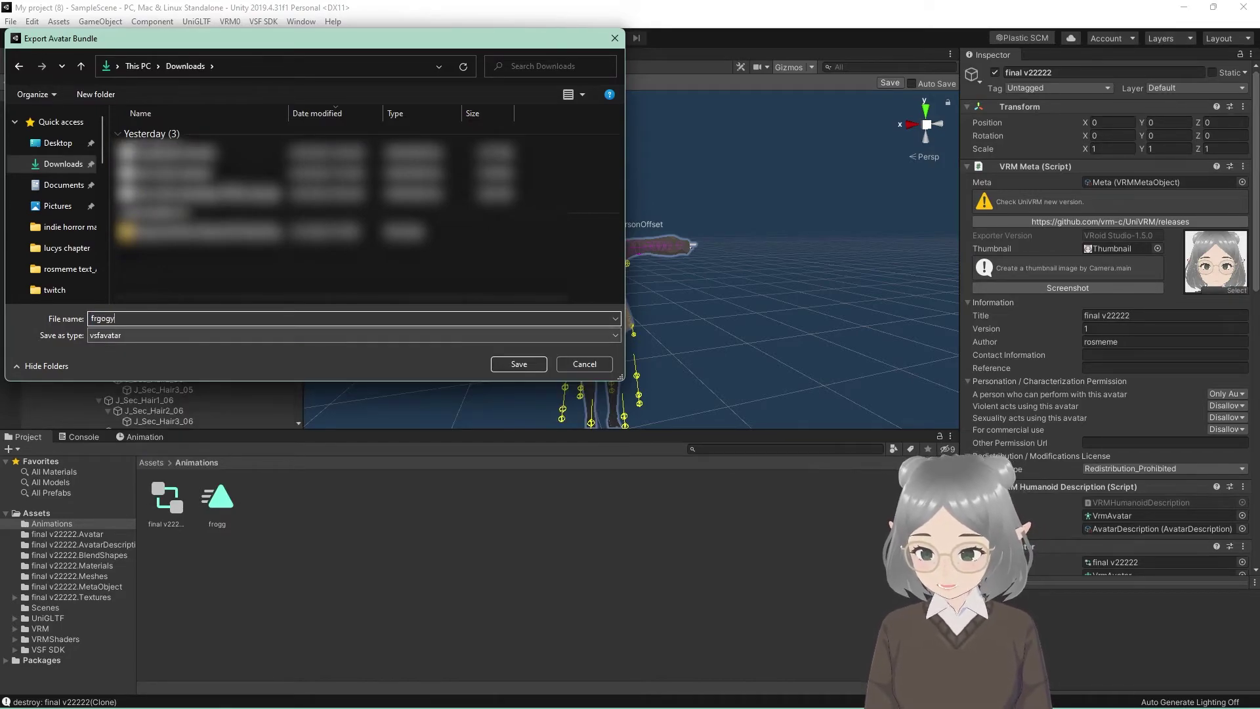
key(BackSpace)
text(oggy)
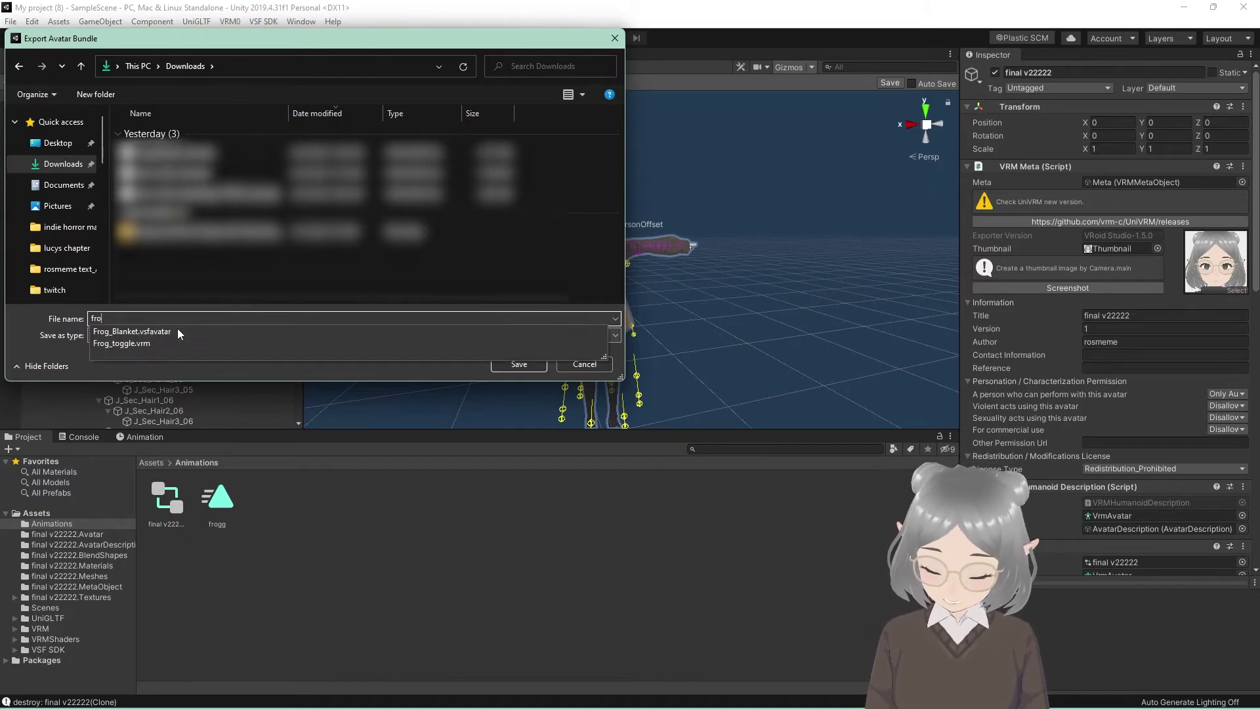
click(518, 364)
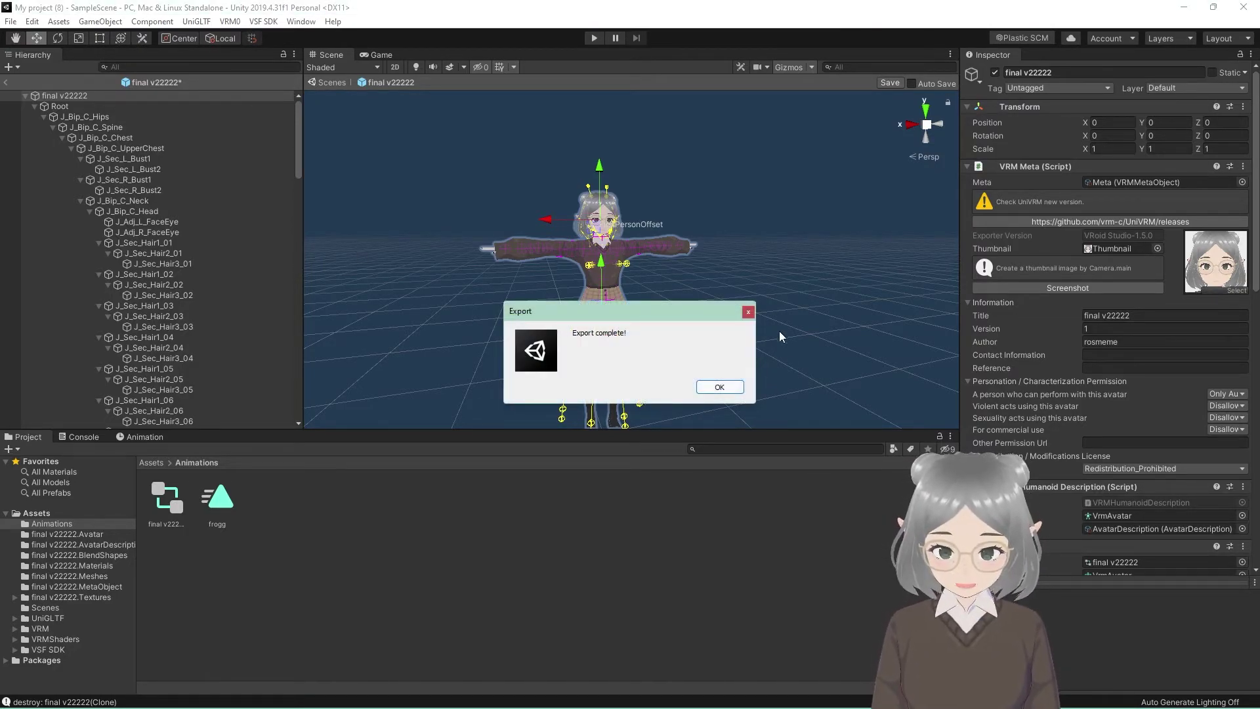
click(720, 388)
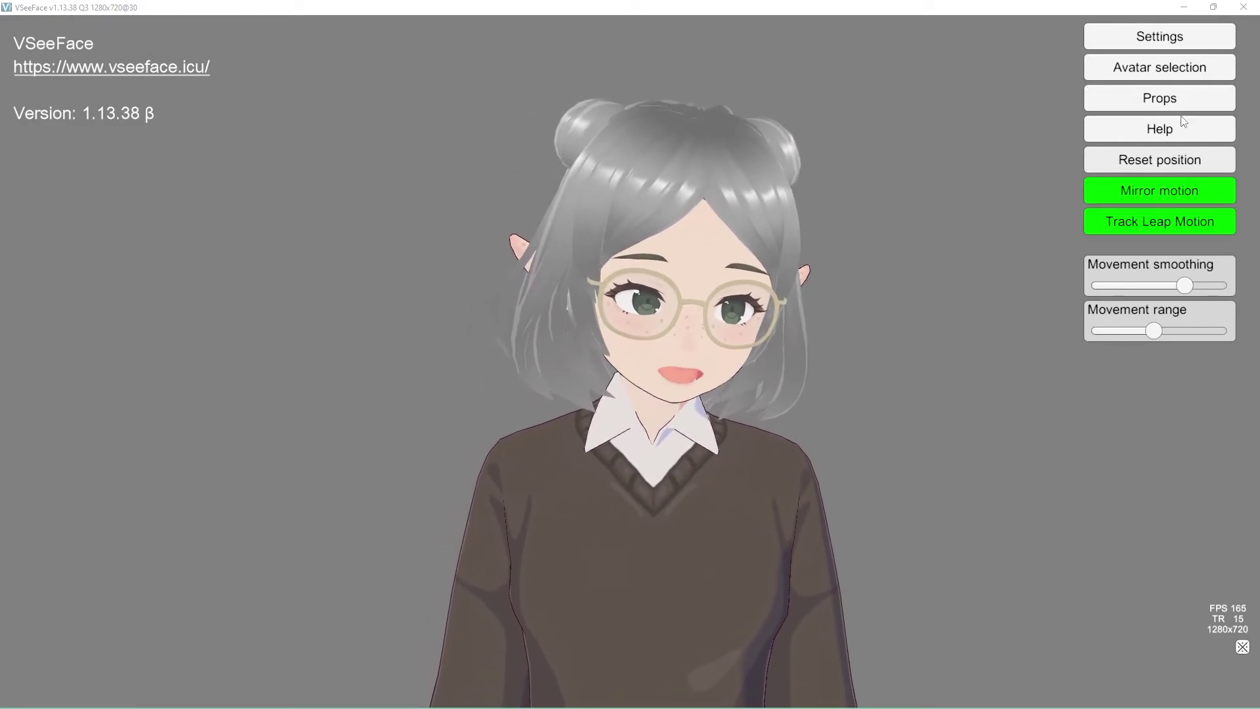
Add froggy.vsfavatar from Downloads as a new avatar and make it active
click(1177, 68)
click(651, 174)
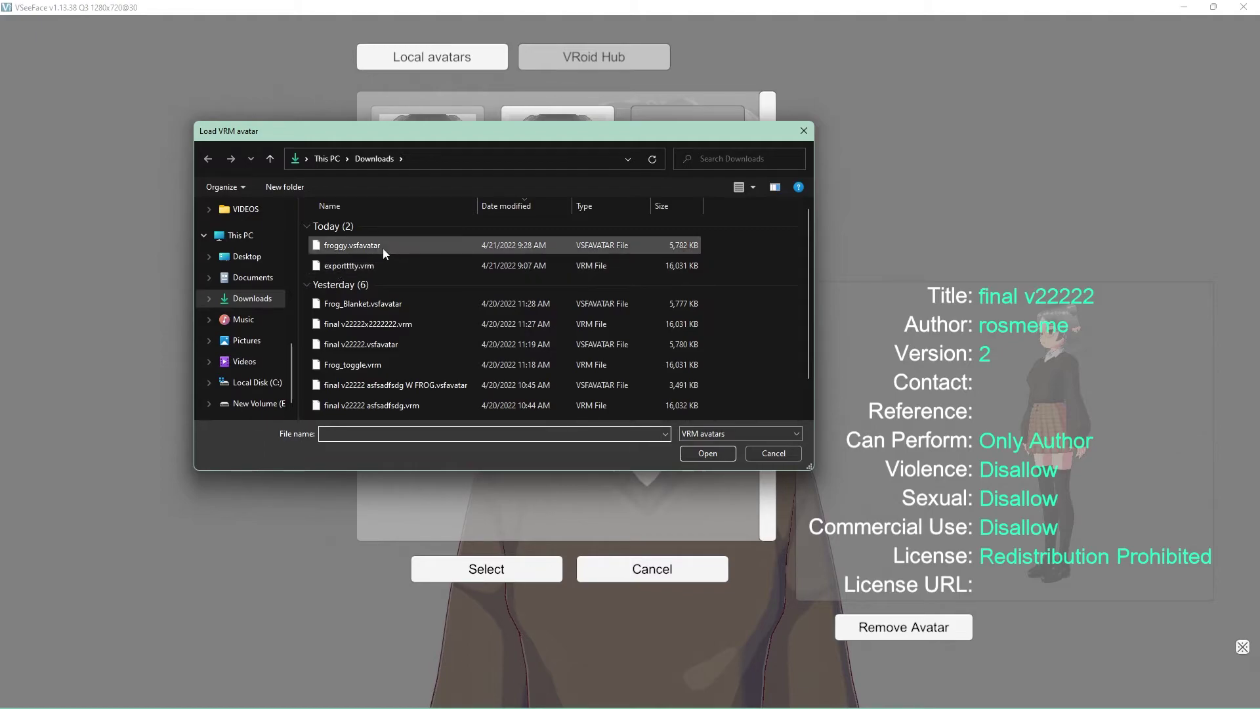
click(353, 247)
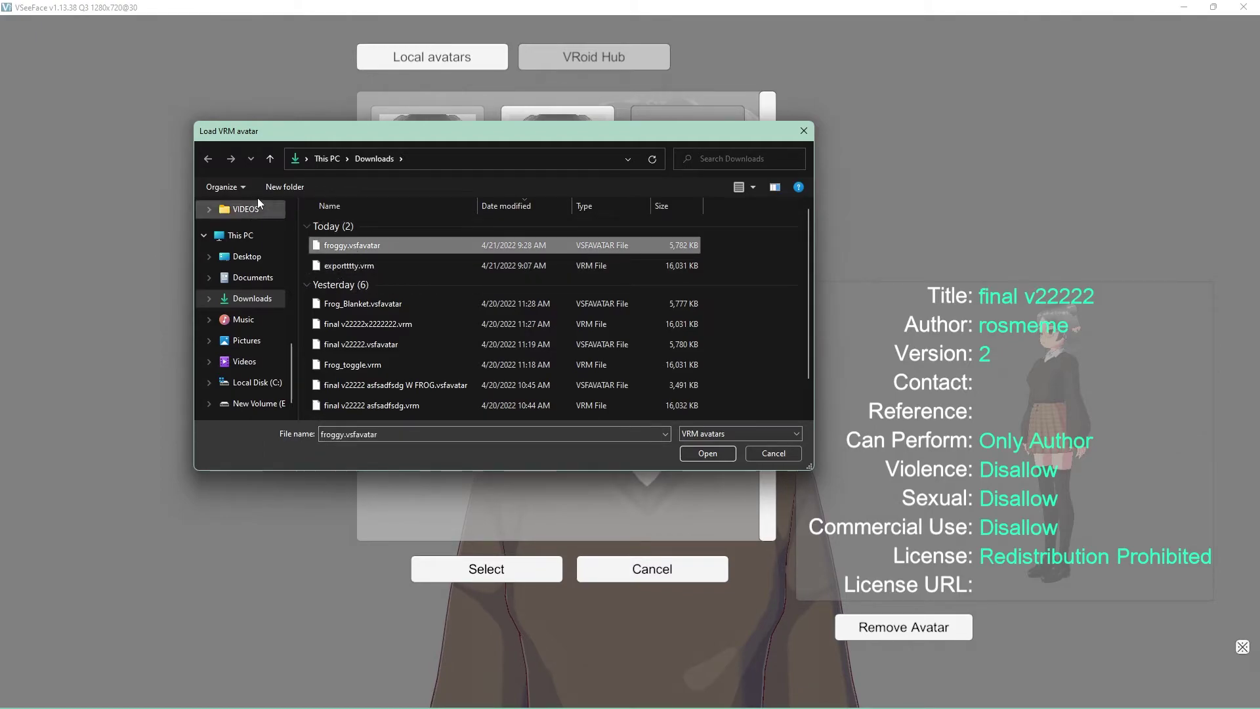
click(722, 457)
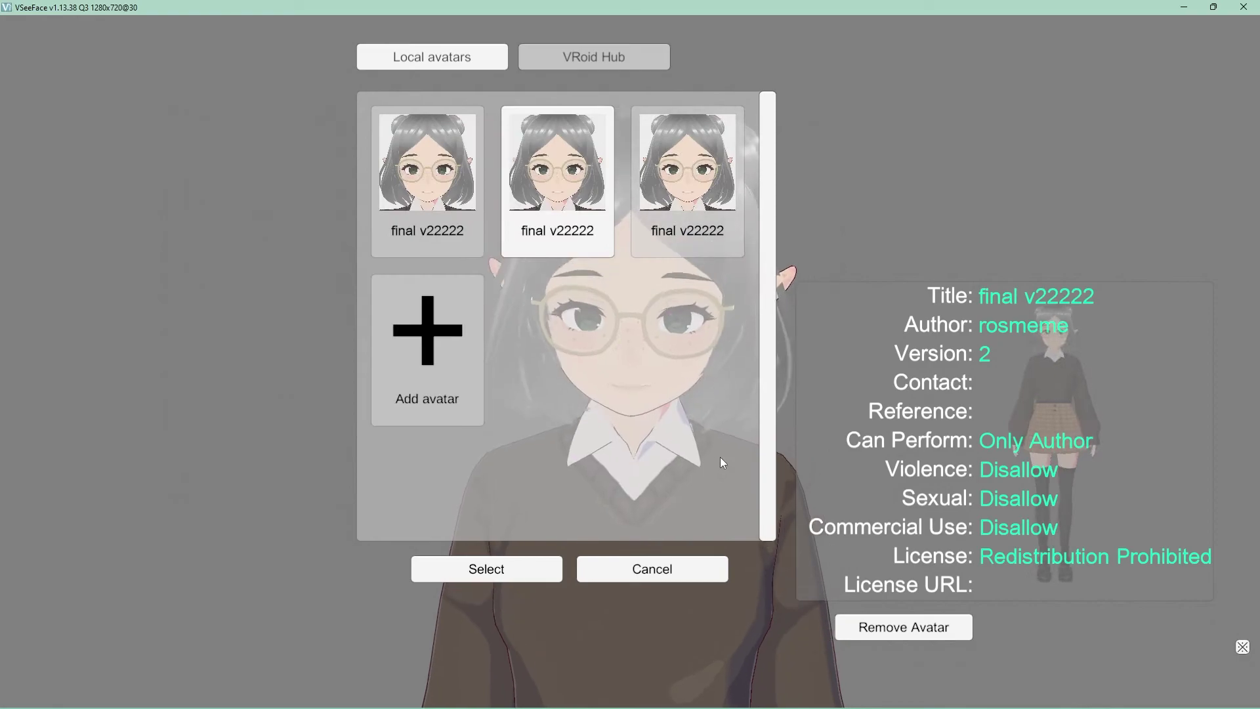
click(703, 173)
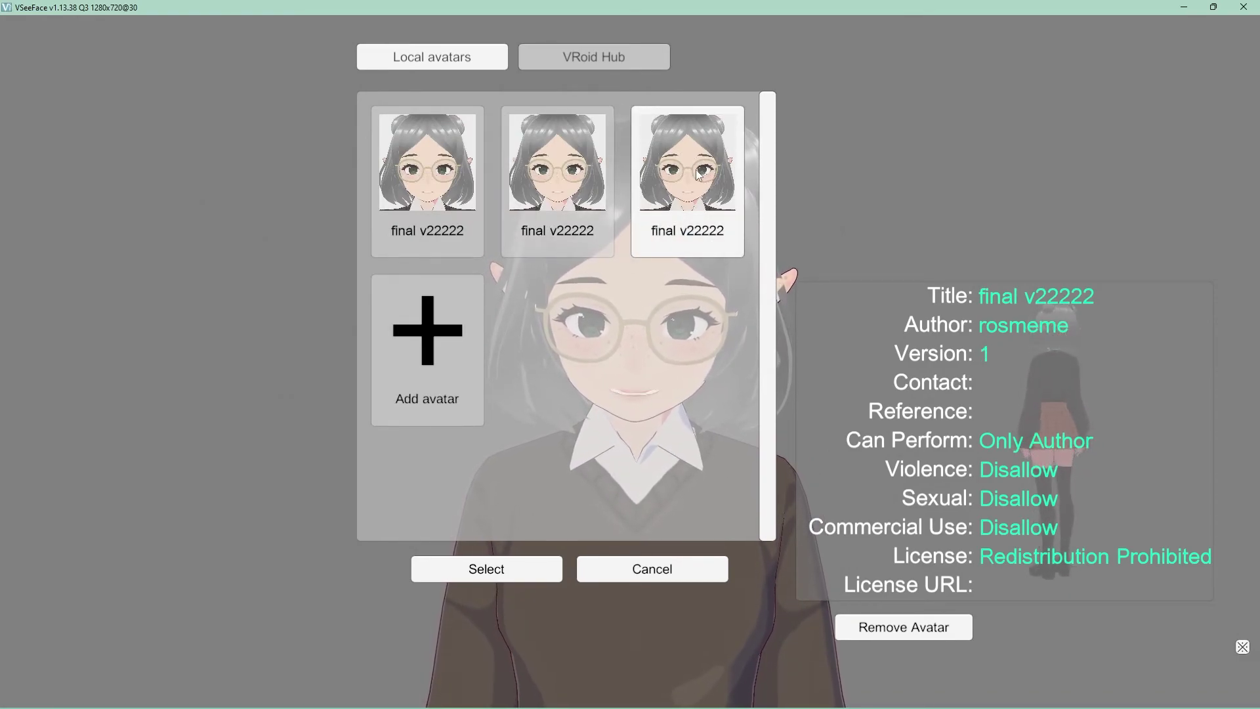
click(490, 571)
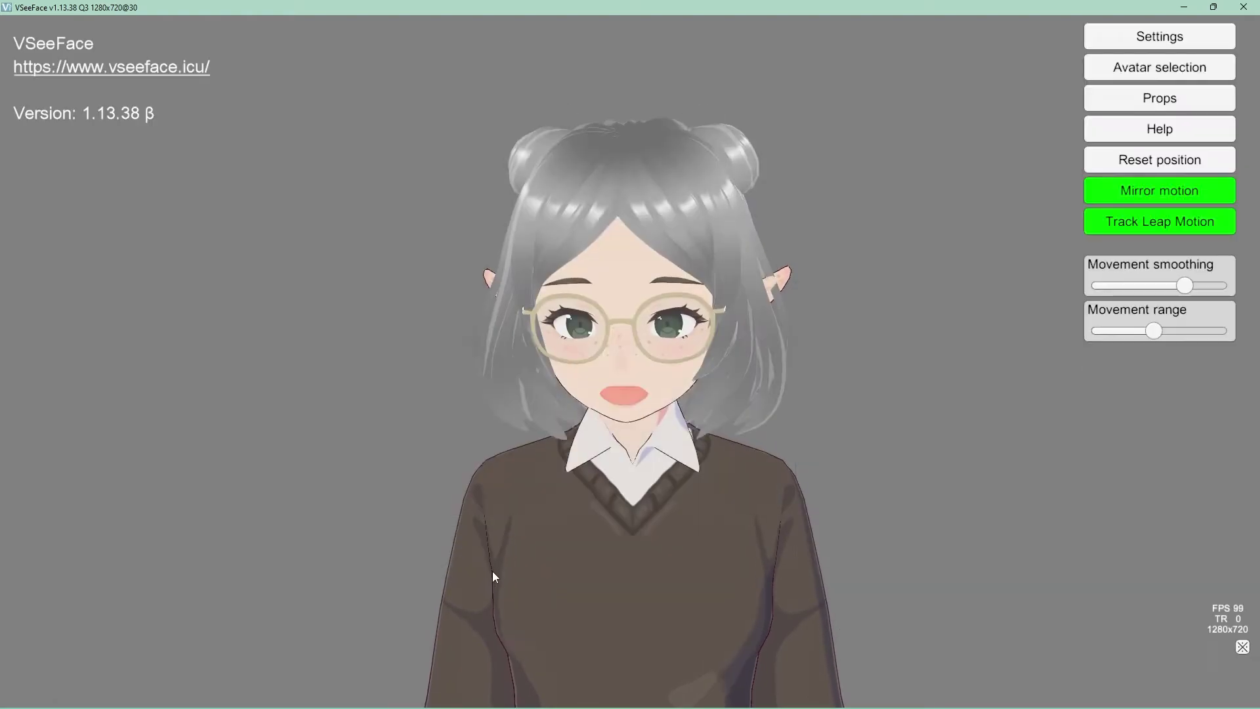
Bind Ctrl+Shift+W to the Frogg expression and test it on the avatar
click(1152, 39)
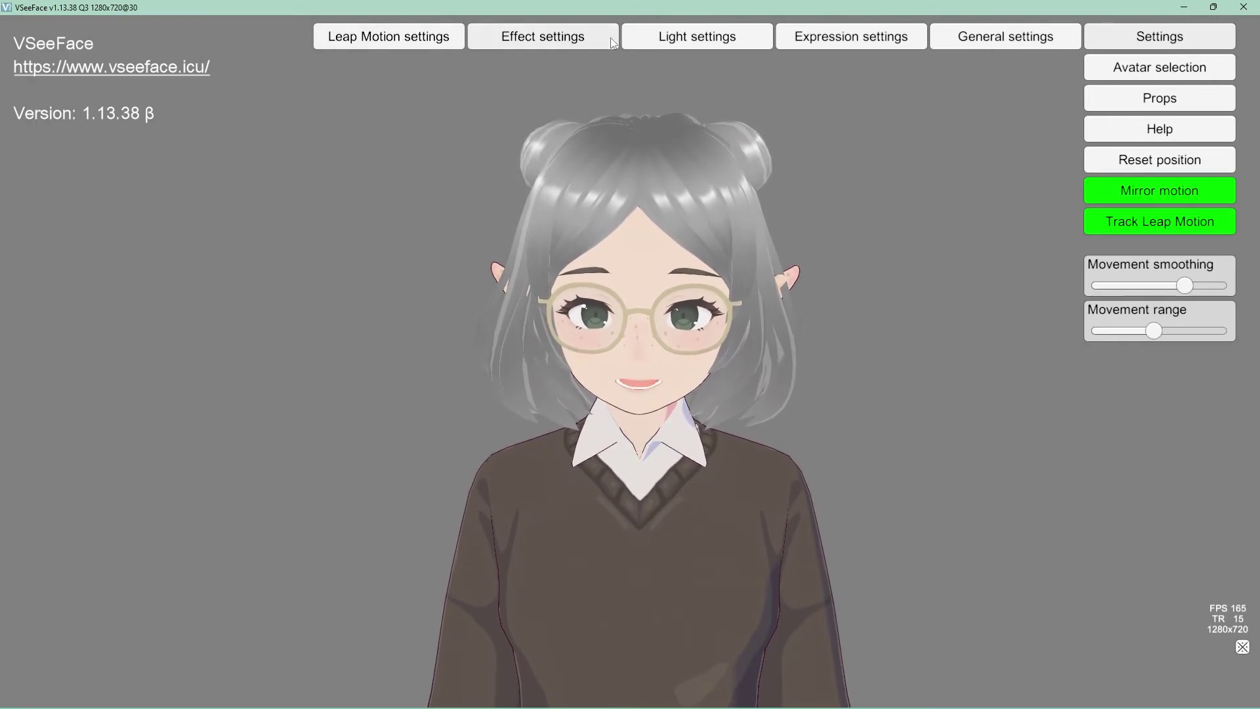
click(797, 37)
scroll(179, 282, down, 2)
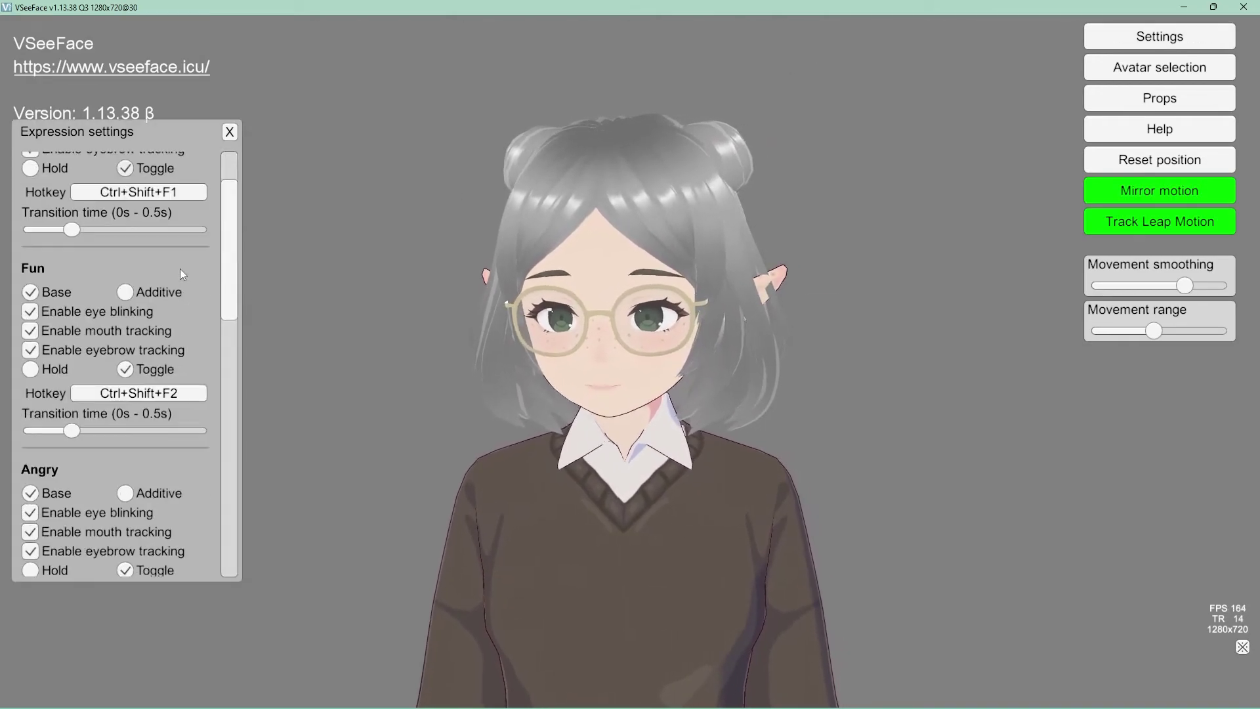
scroll(167, 279, down, 5)
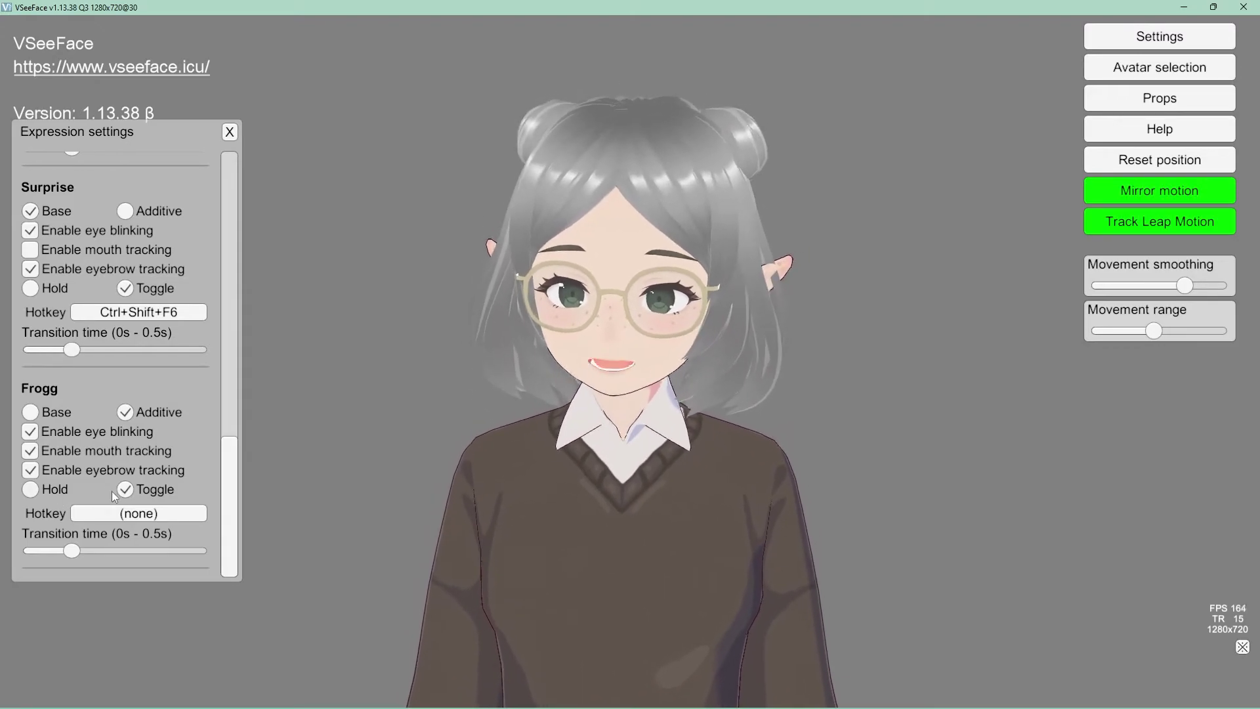
click(134, 514)
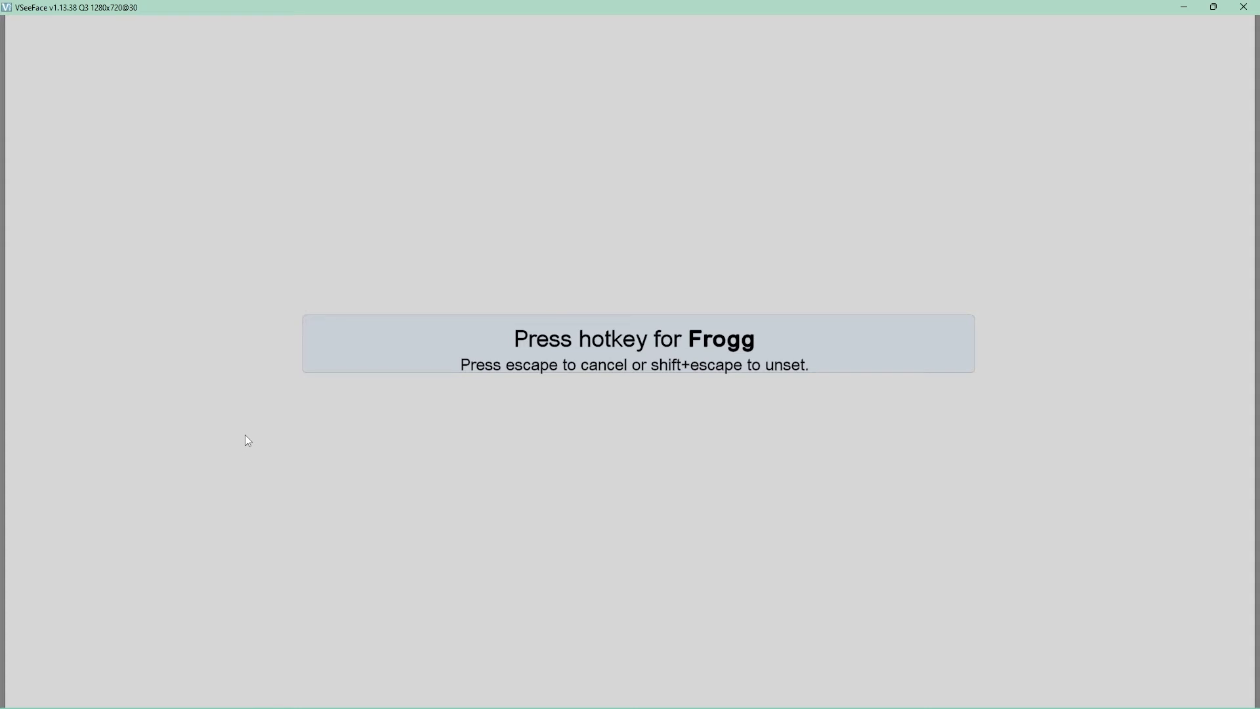
key(ctrl+shift+w)
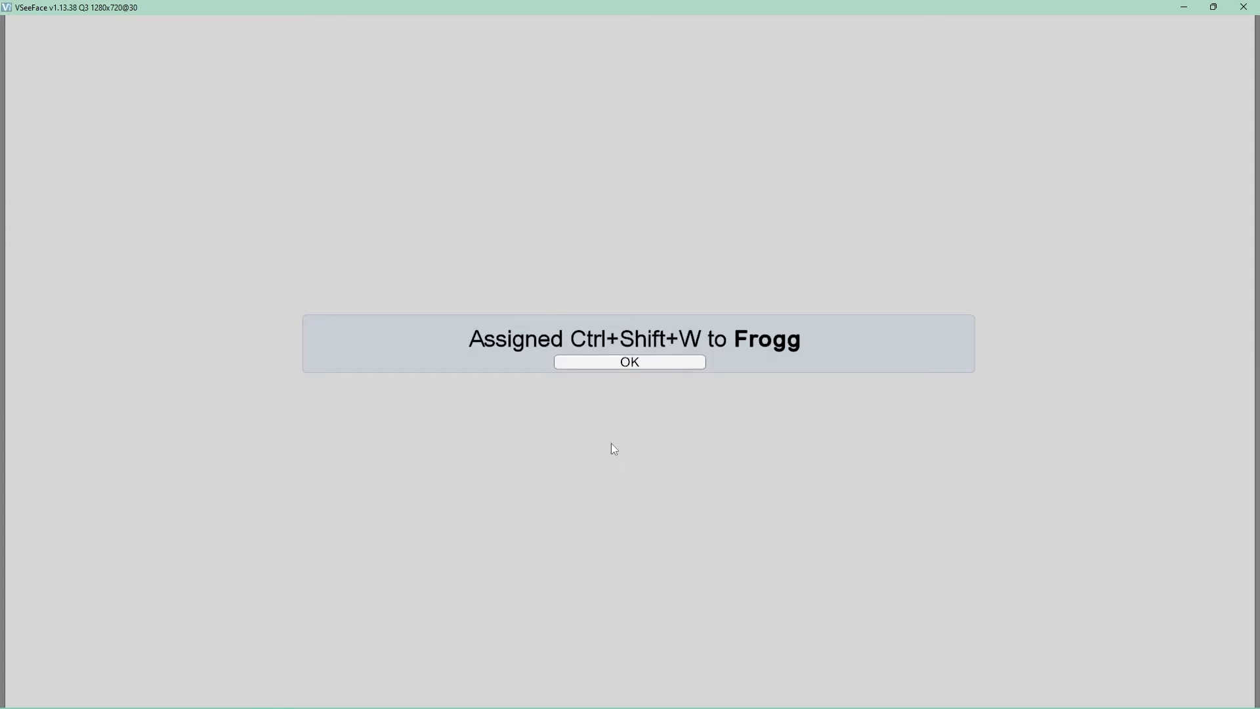
click(645, 363)
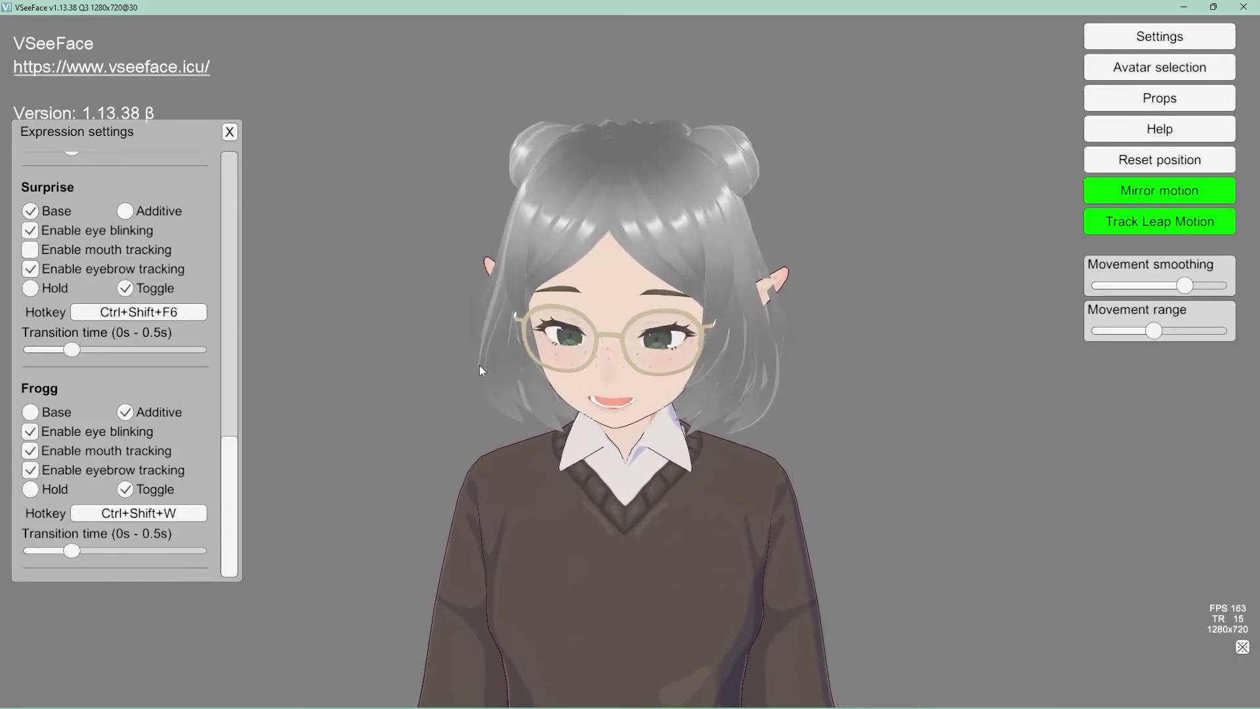
key(ctrl+shift+w)
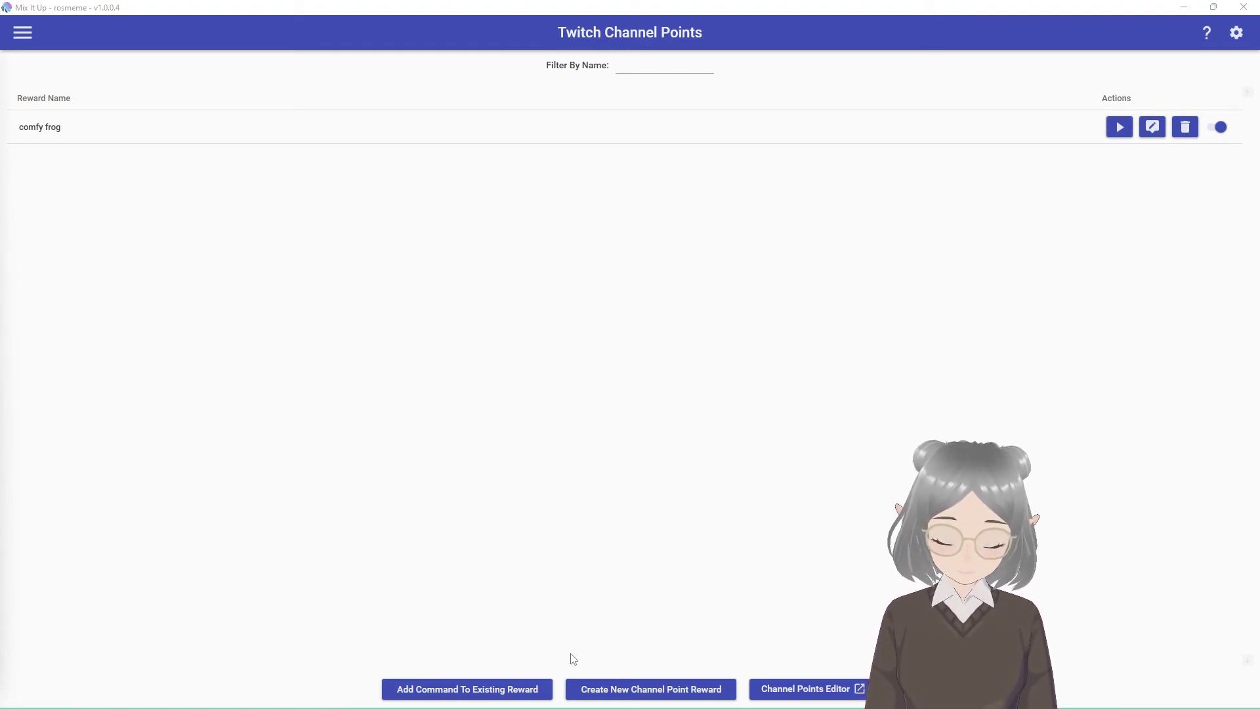
Create a new channel point reward named 'test' and dismiss the success message
click(694, 697)
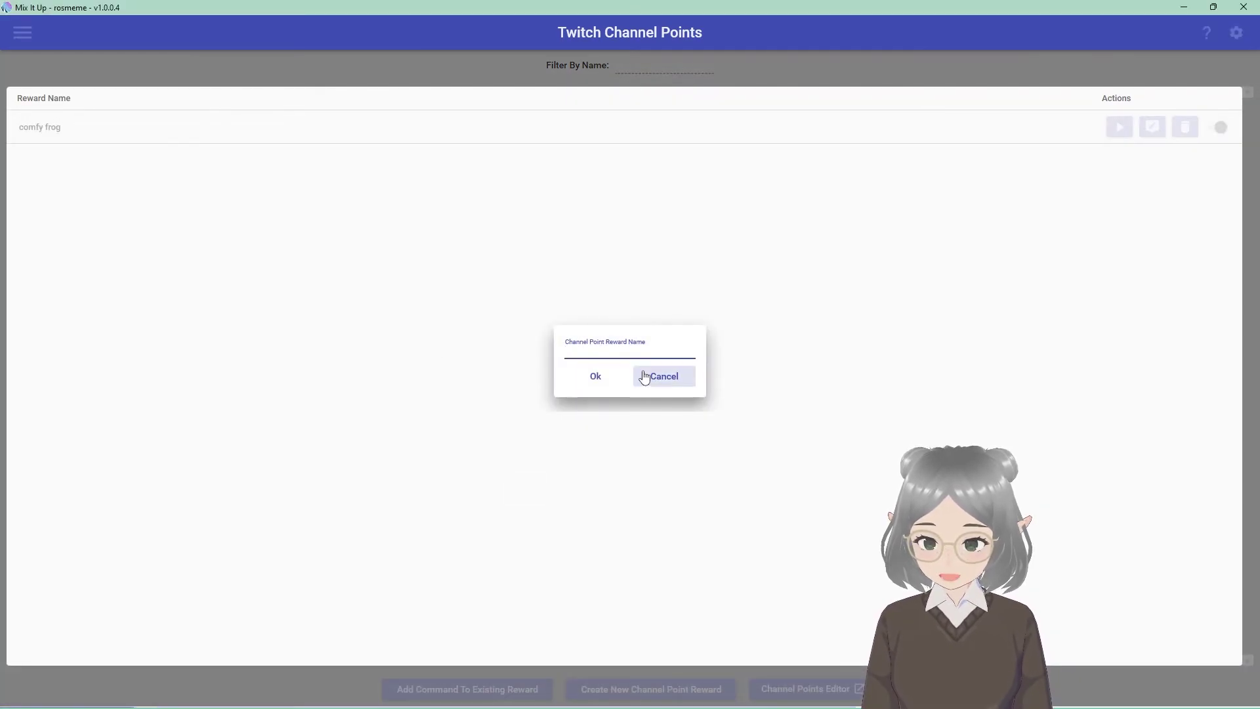
text(test)
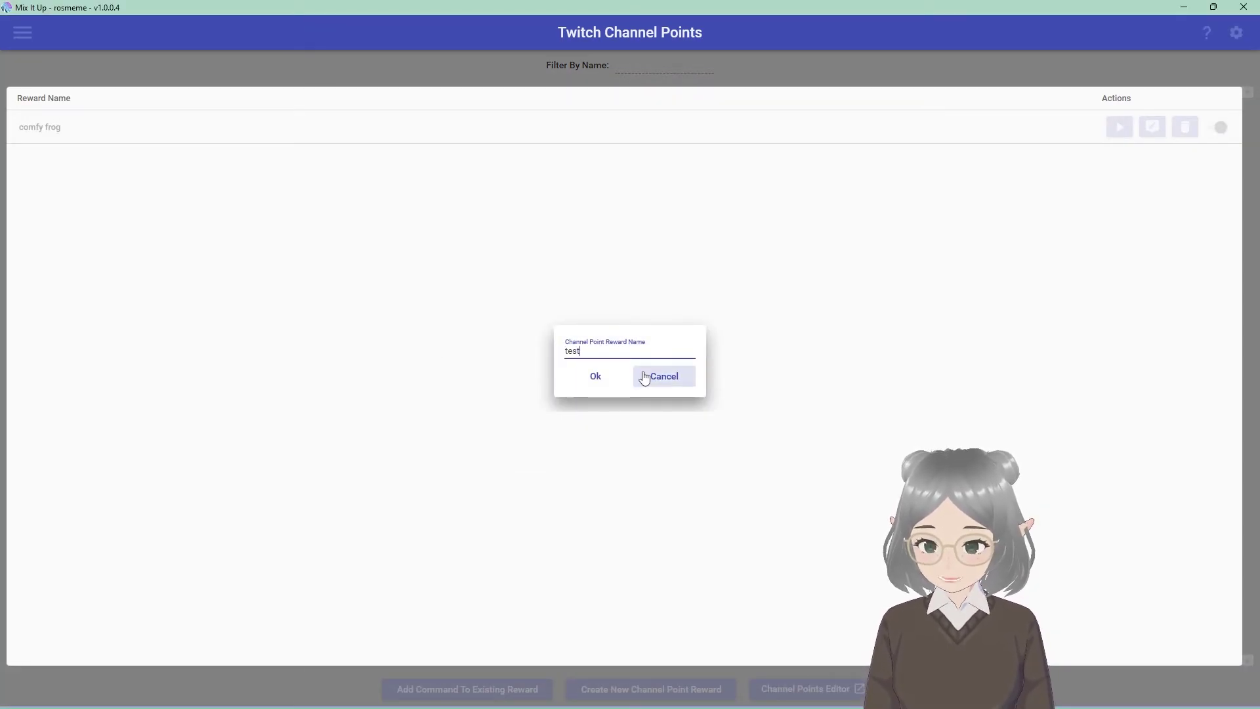
click(595, 376)
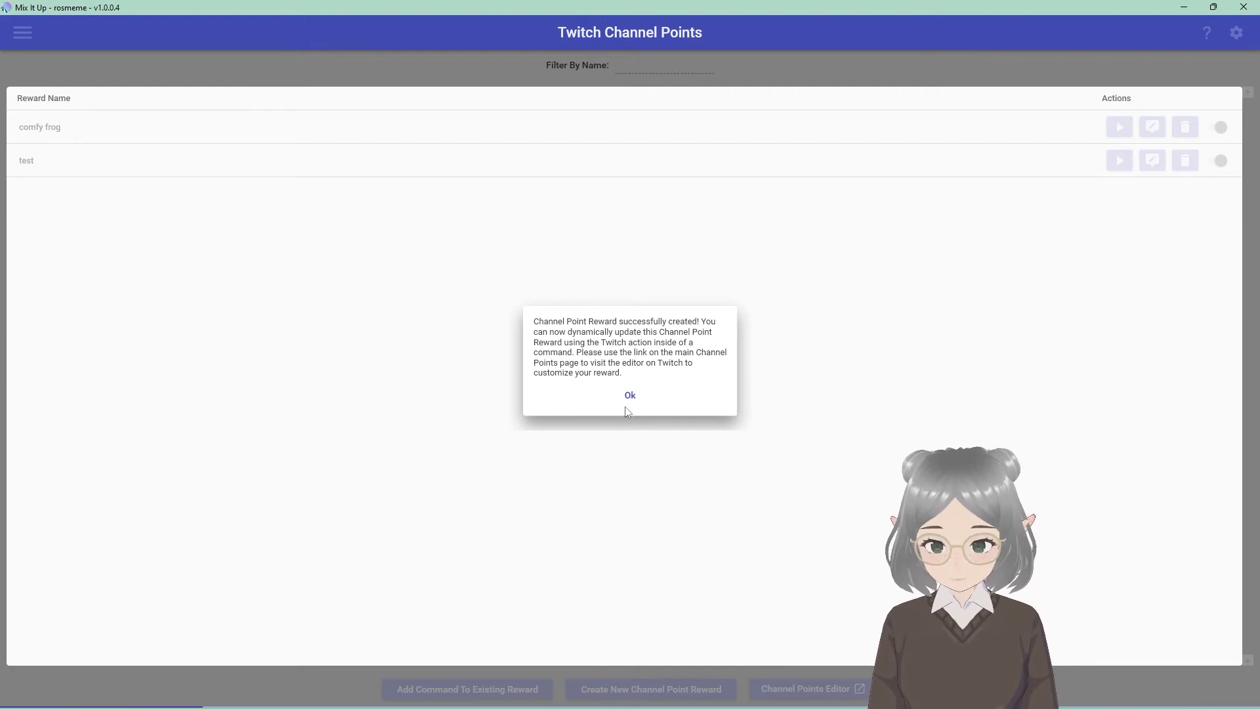
click(630, 394)
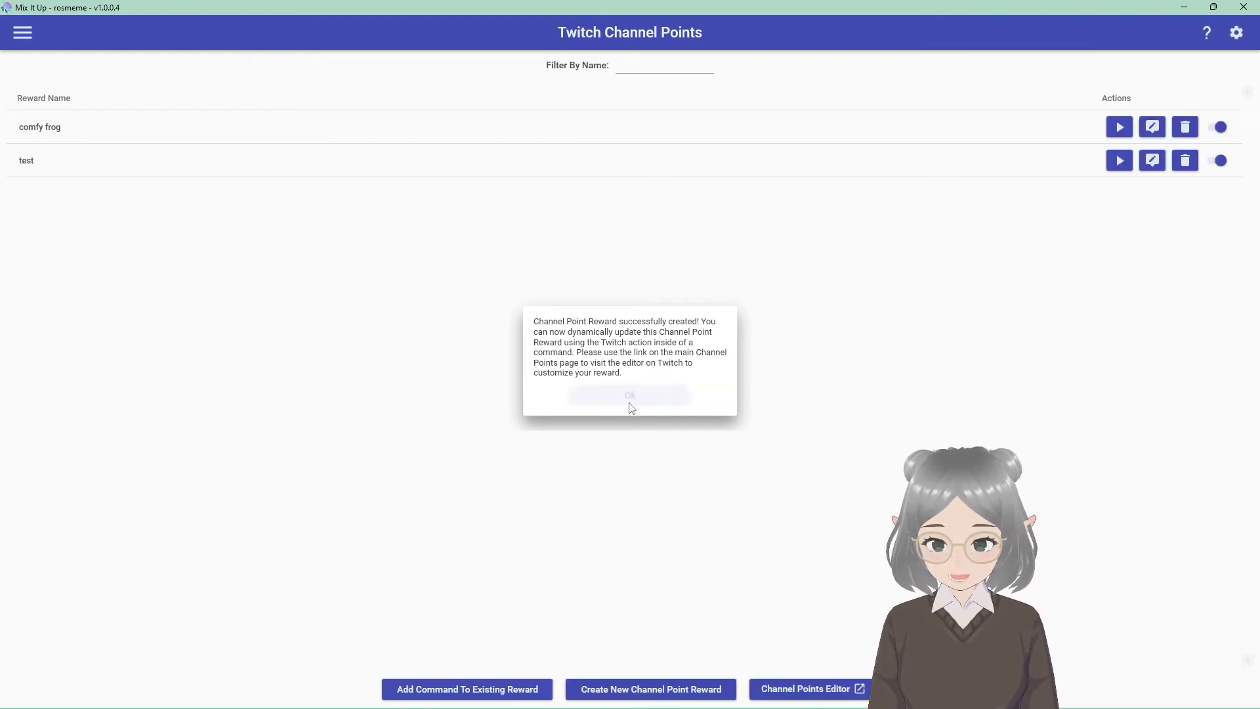
Add a keyboard input action to the test command that presses W with Shift and Control
click(1152, 163)
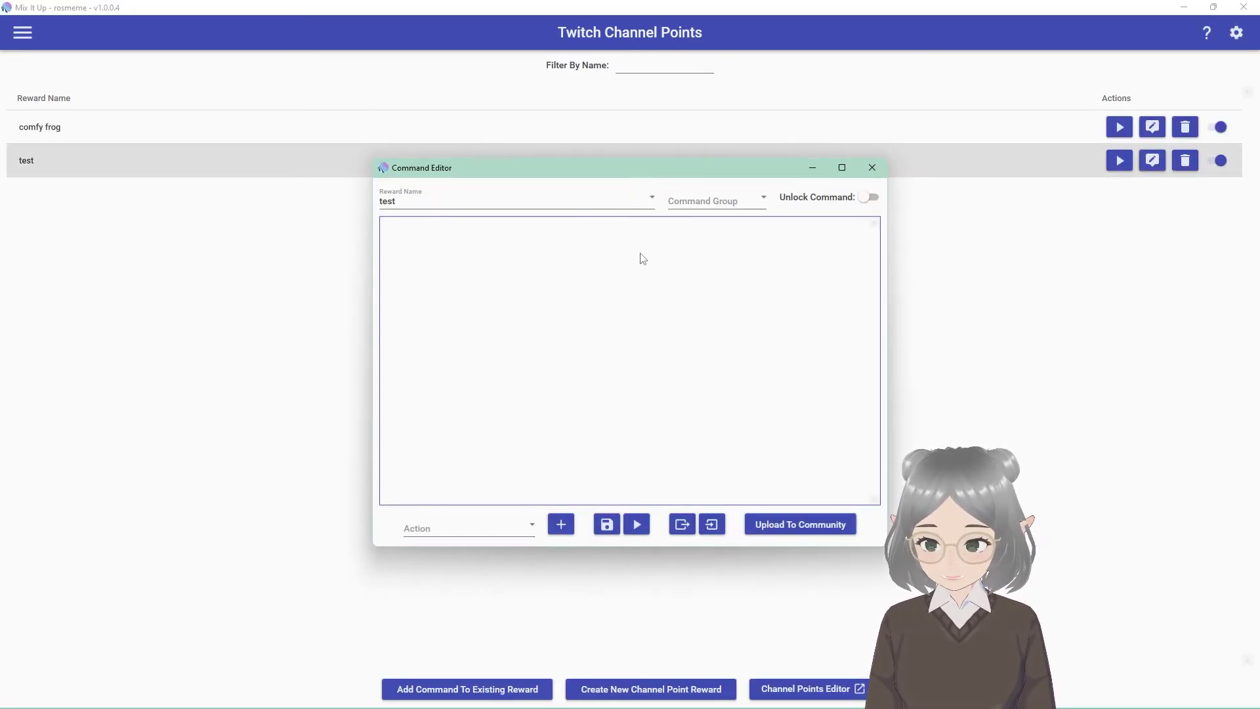
click(477, 534)
scroll(466, 492, down, 3)
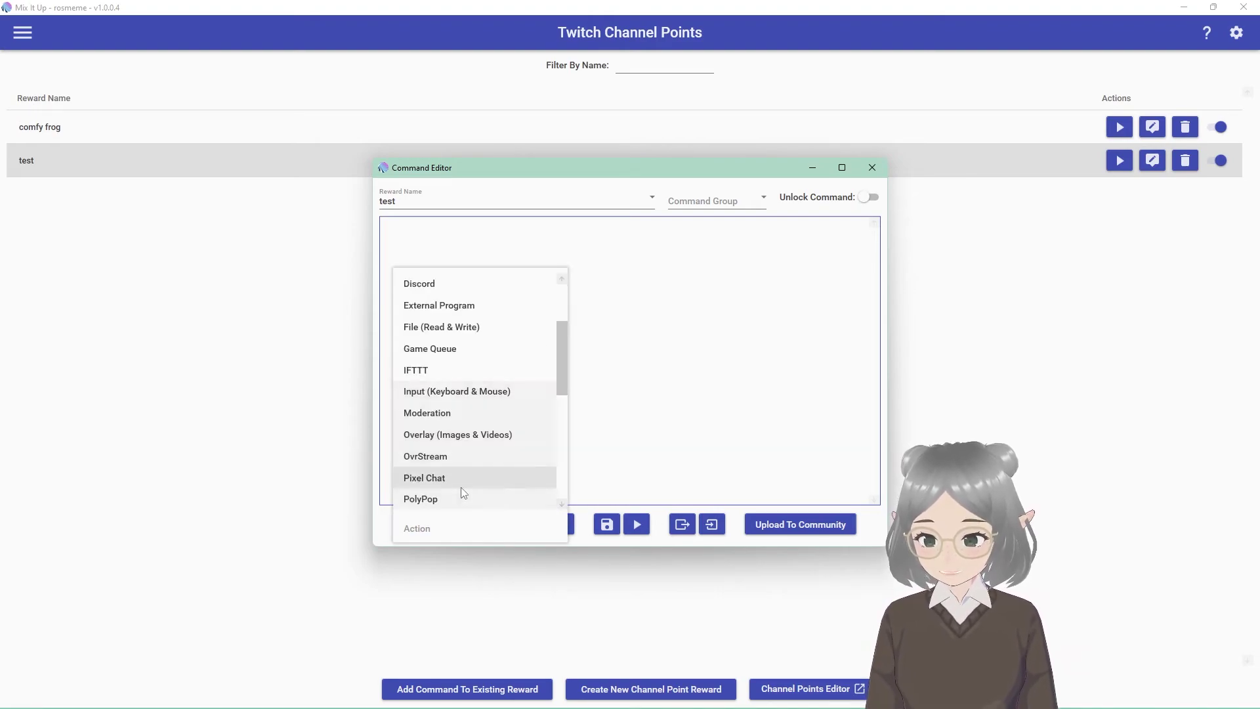
click(456, 391)
click(561, 524)
click(543, 276)
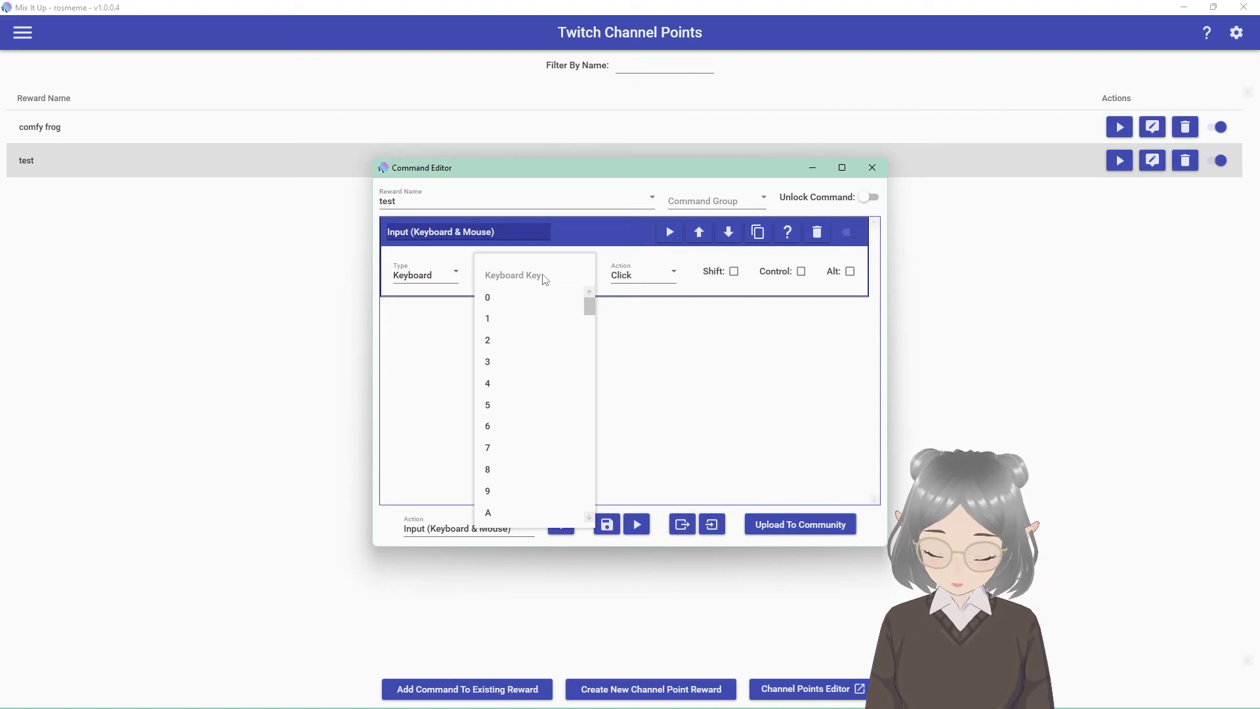
scroll(525, 393, down, 20)
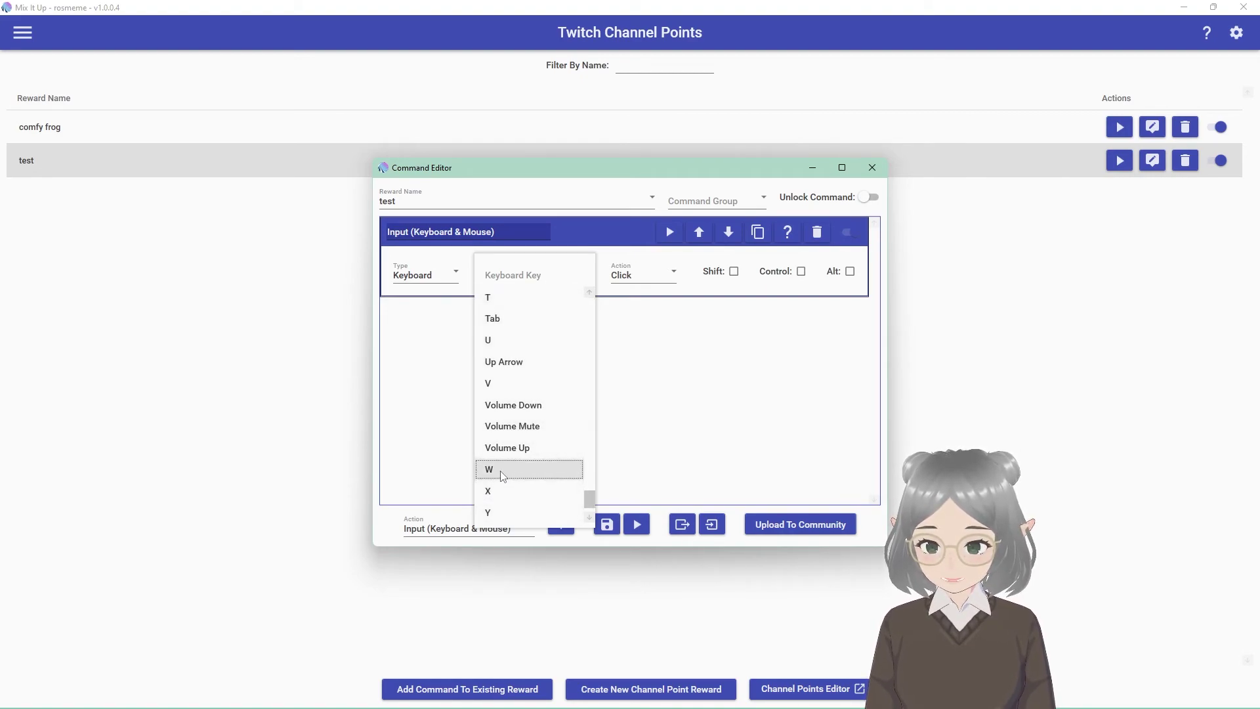
click(501, 470)
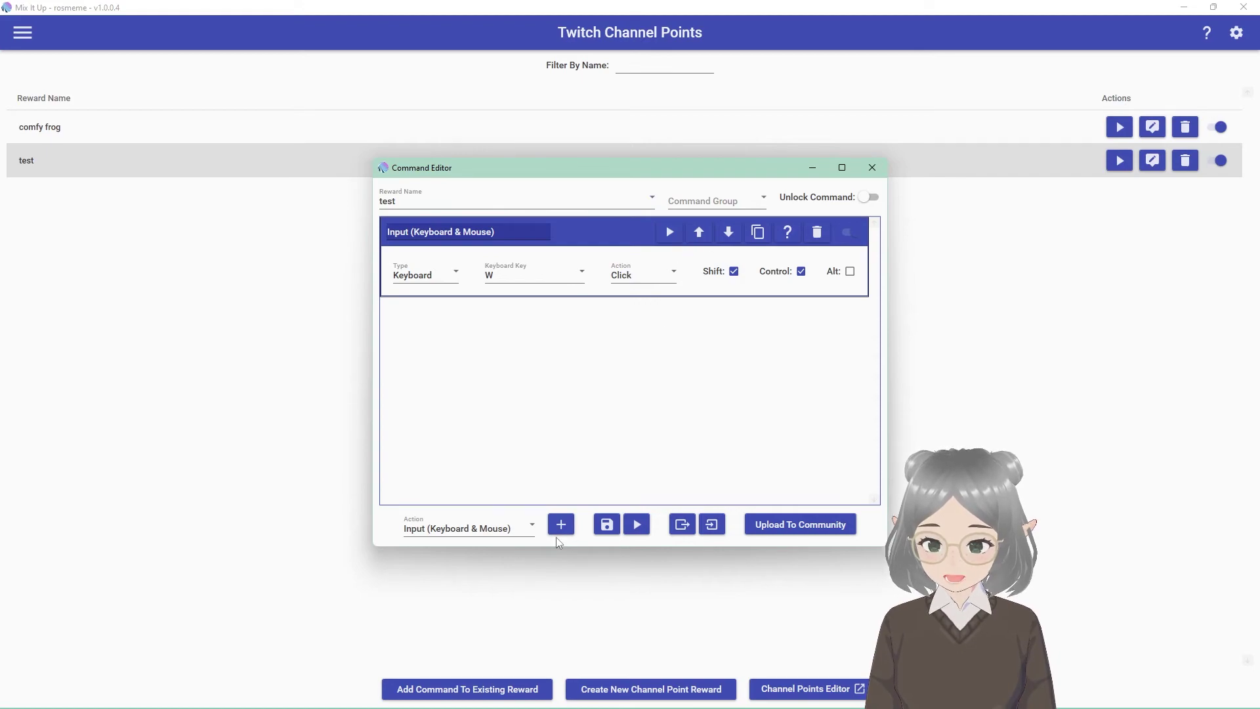
Browse the action type list again to pick the command's next action
click(515, 529)
scroll(538, 499, down, 1)
click(665, 418)
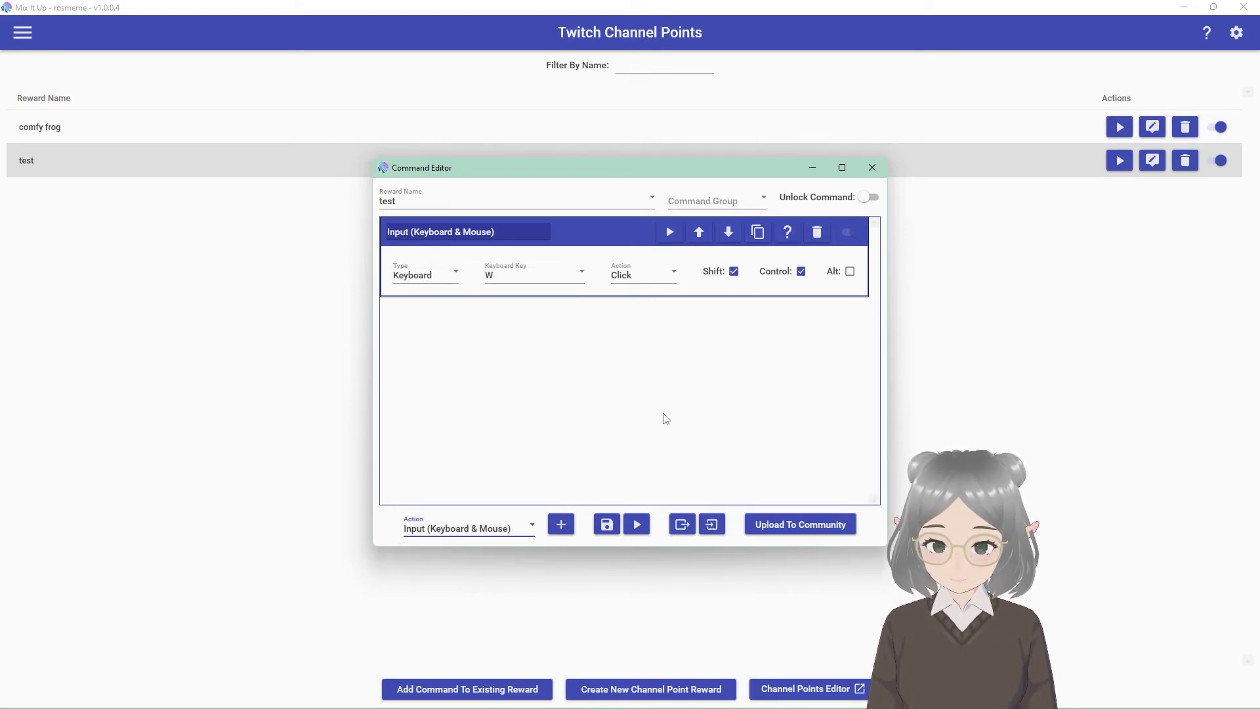
click(509, 535)
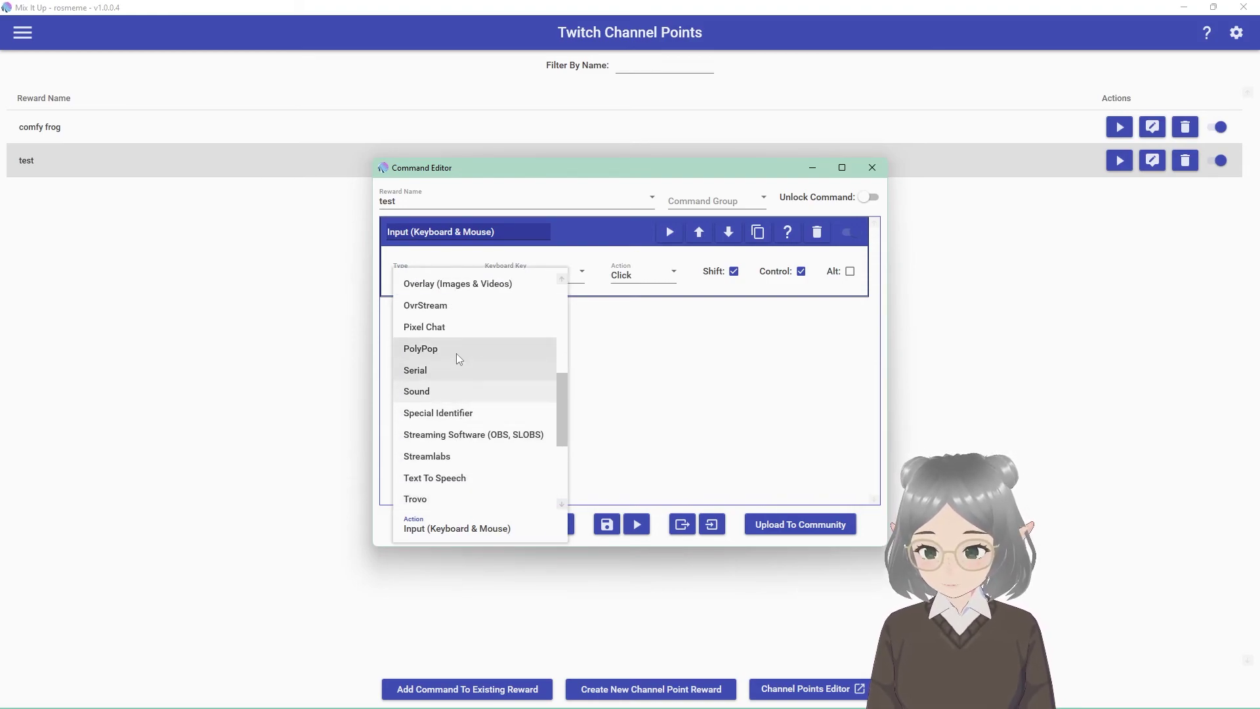
scroll(458, 358, down, 3)
Add a Wait action of 10 seconds after the first key press
click(426, 462)
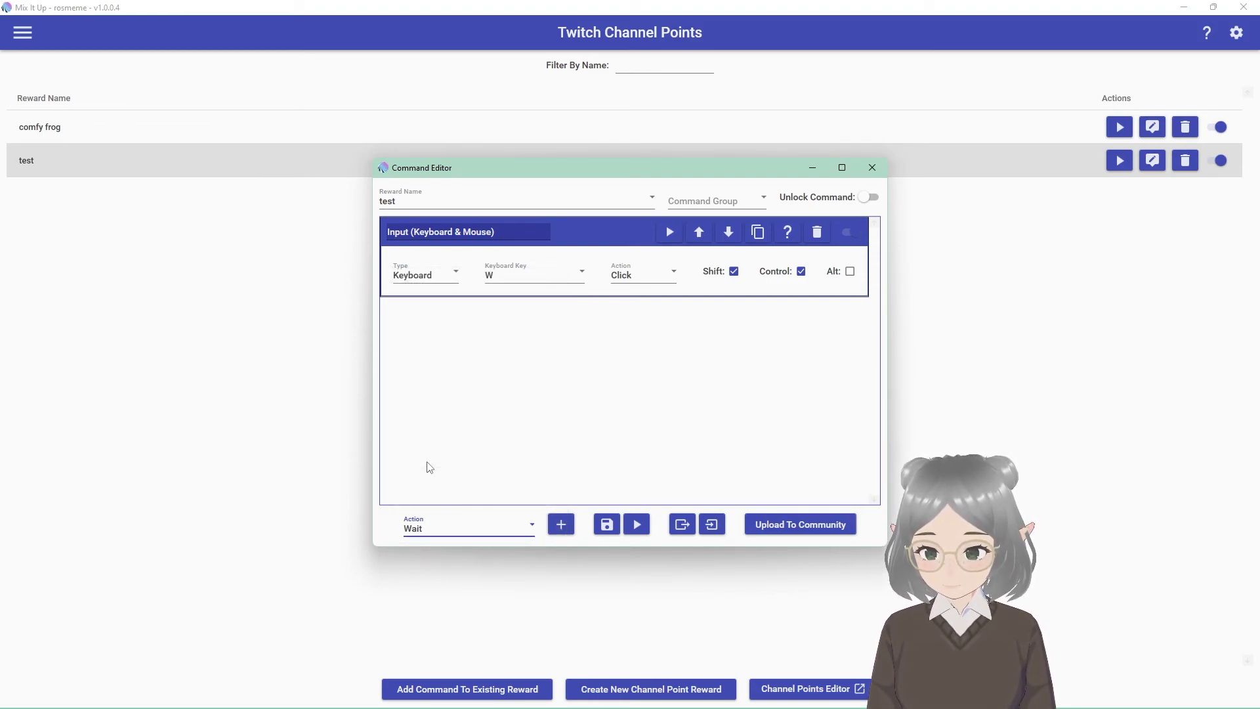
click(559, 529)
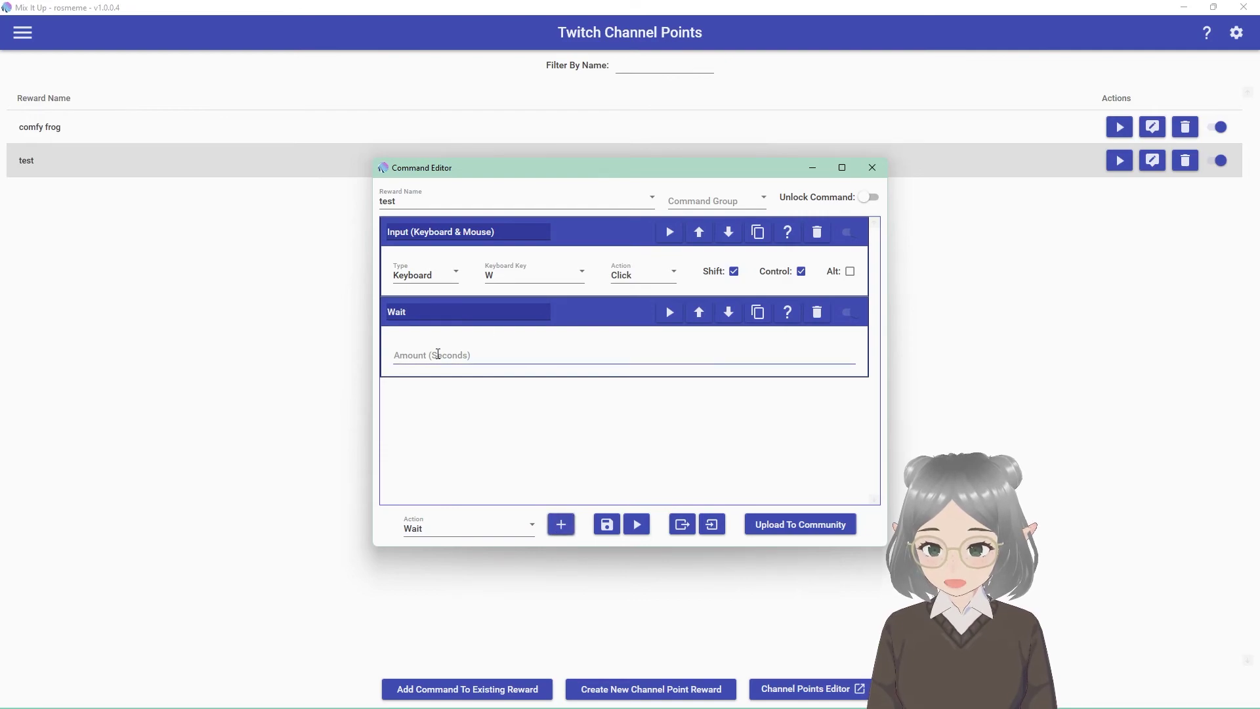
click(442, 353)
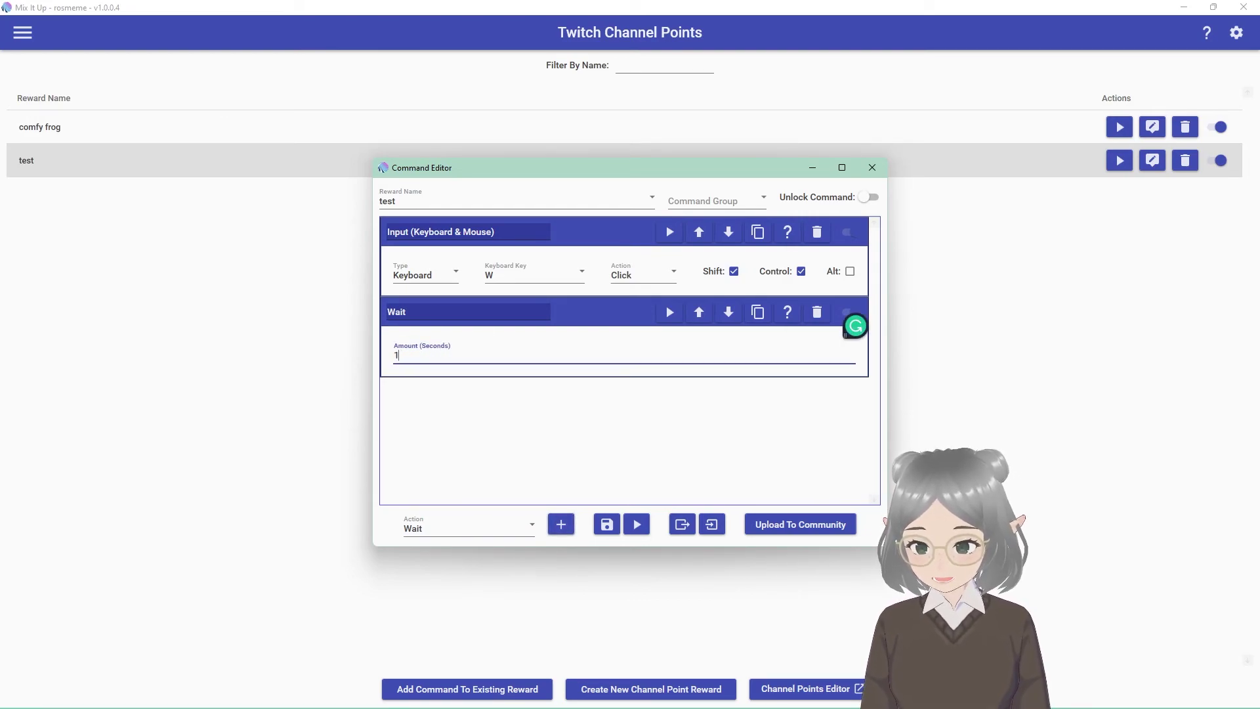
click(510, 388)
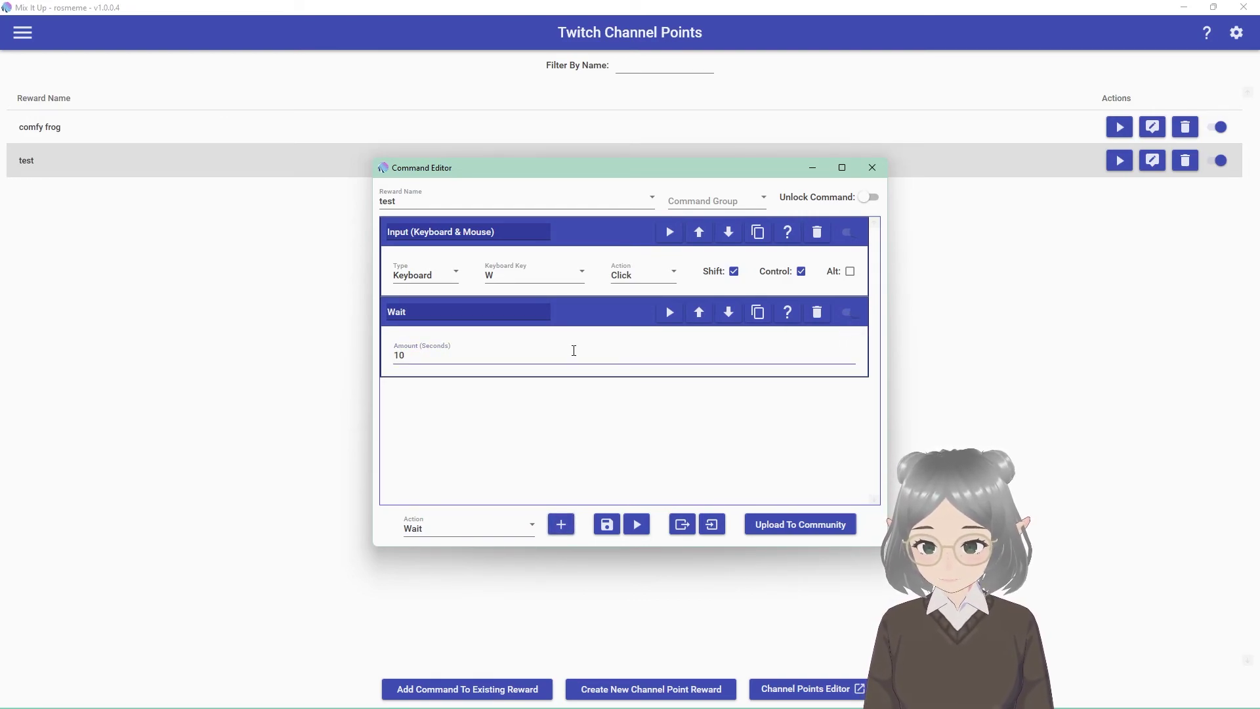
Add a second keyboard input action pressing W with Shift and Control
click(527, 537)
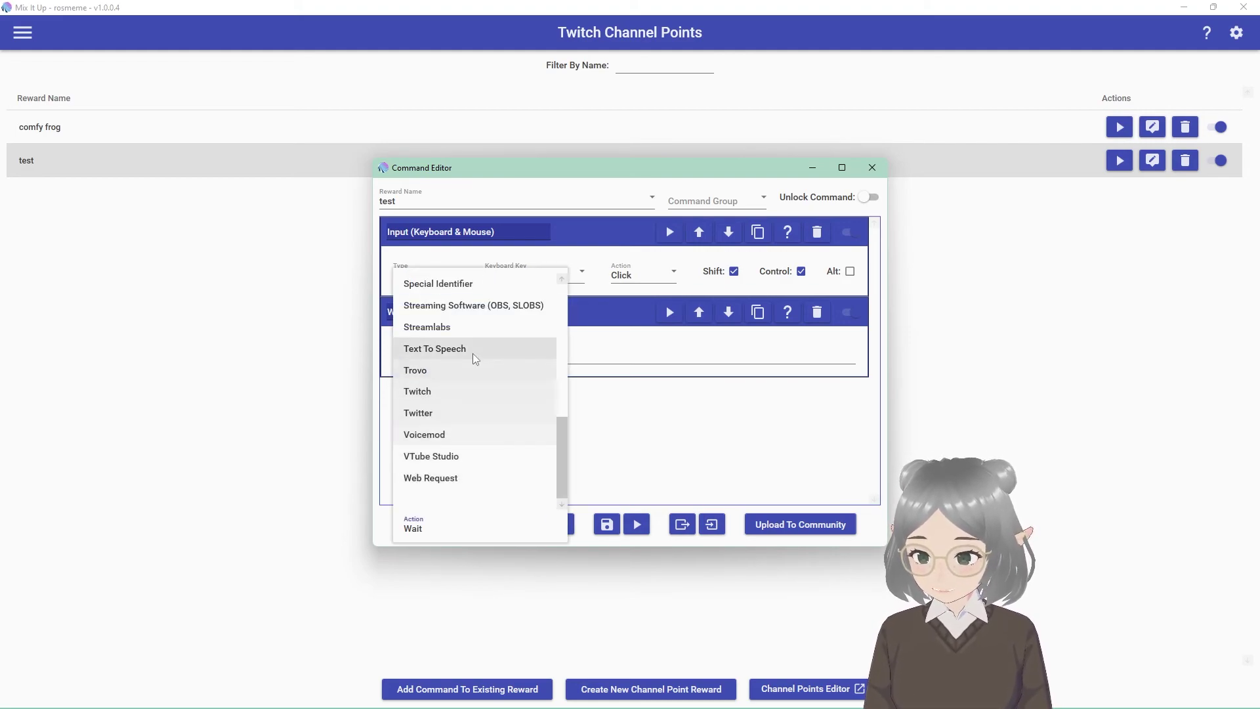
scroll(470, 415, up, 4)
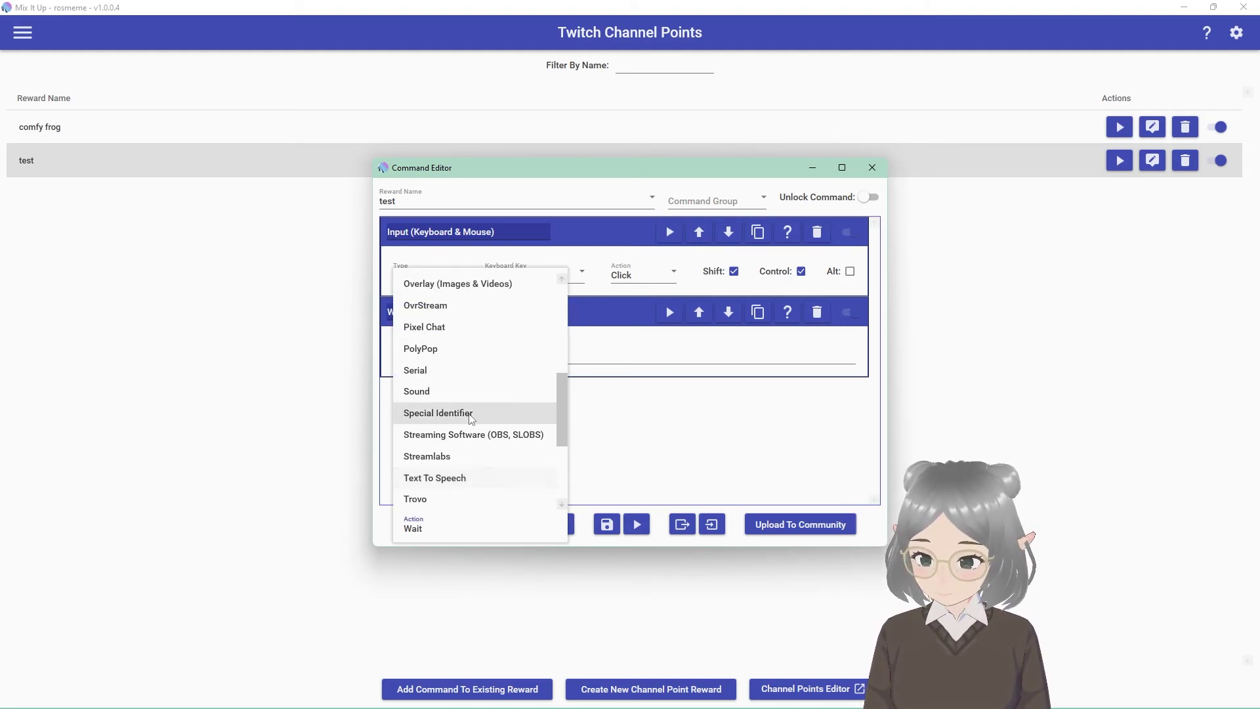
click(460, 370)
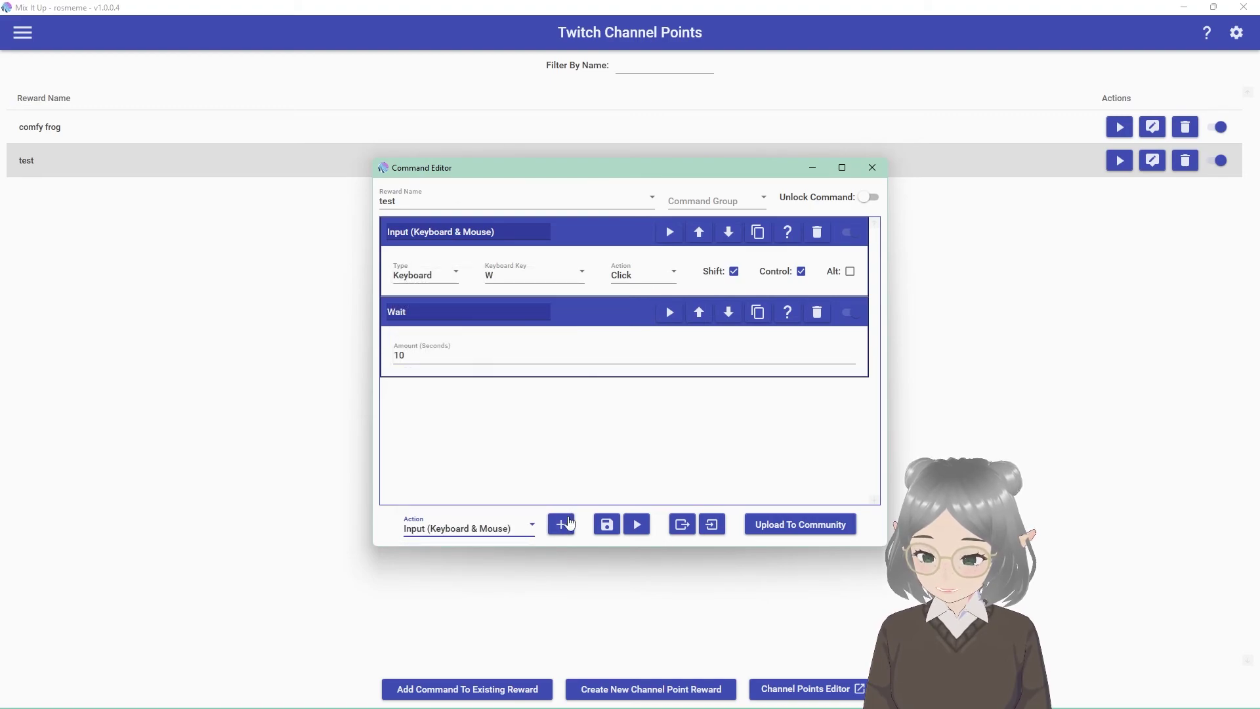
click(561, 525)
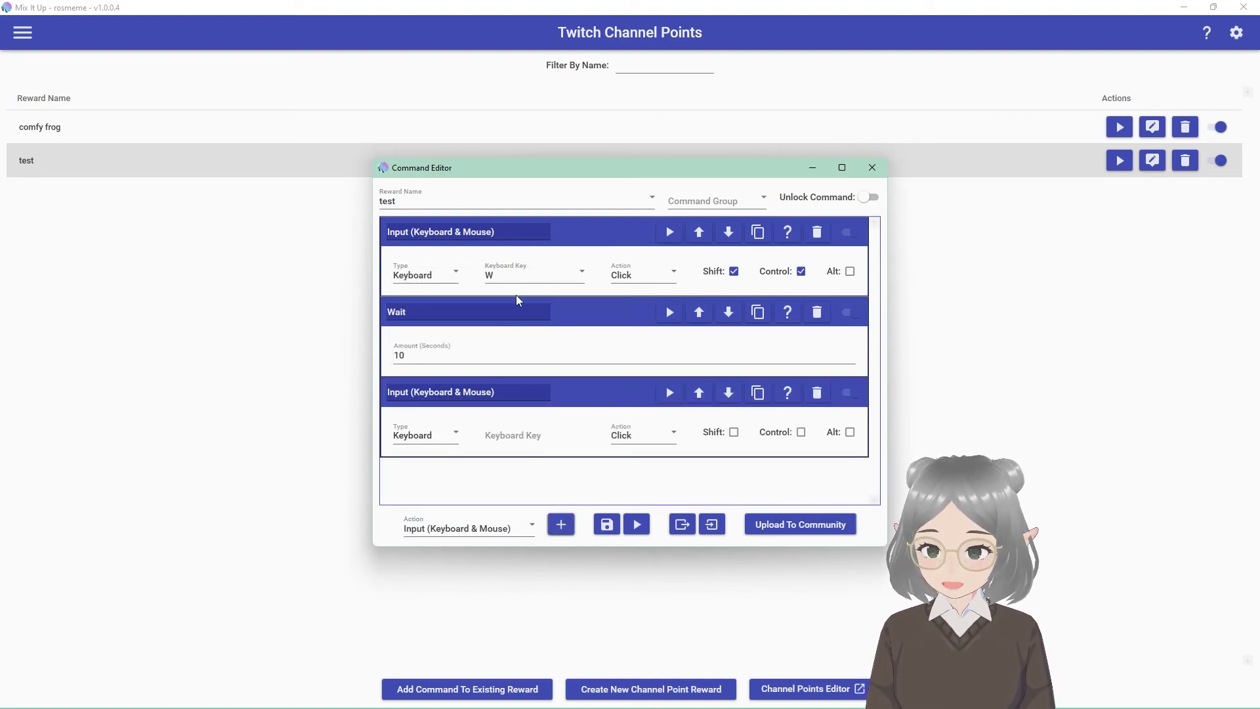
key(w)
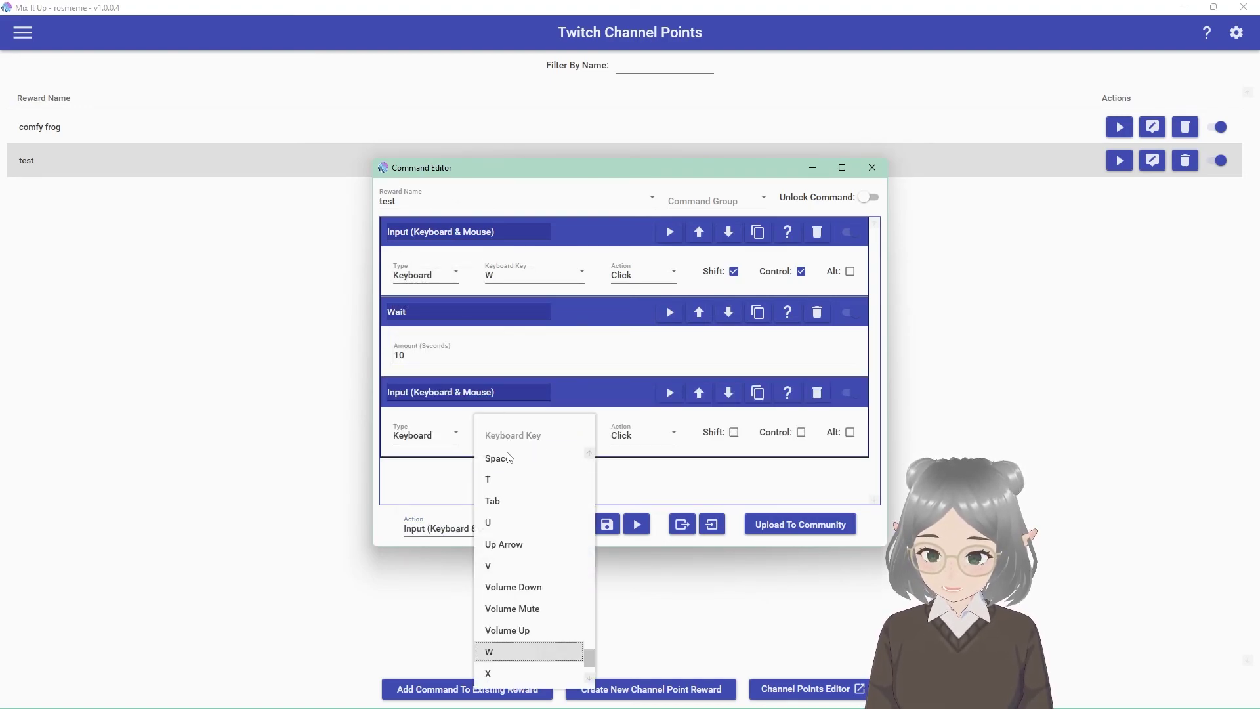
click(533, 649)
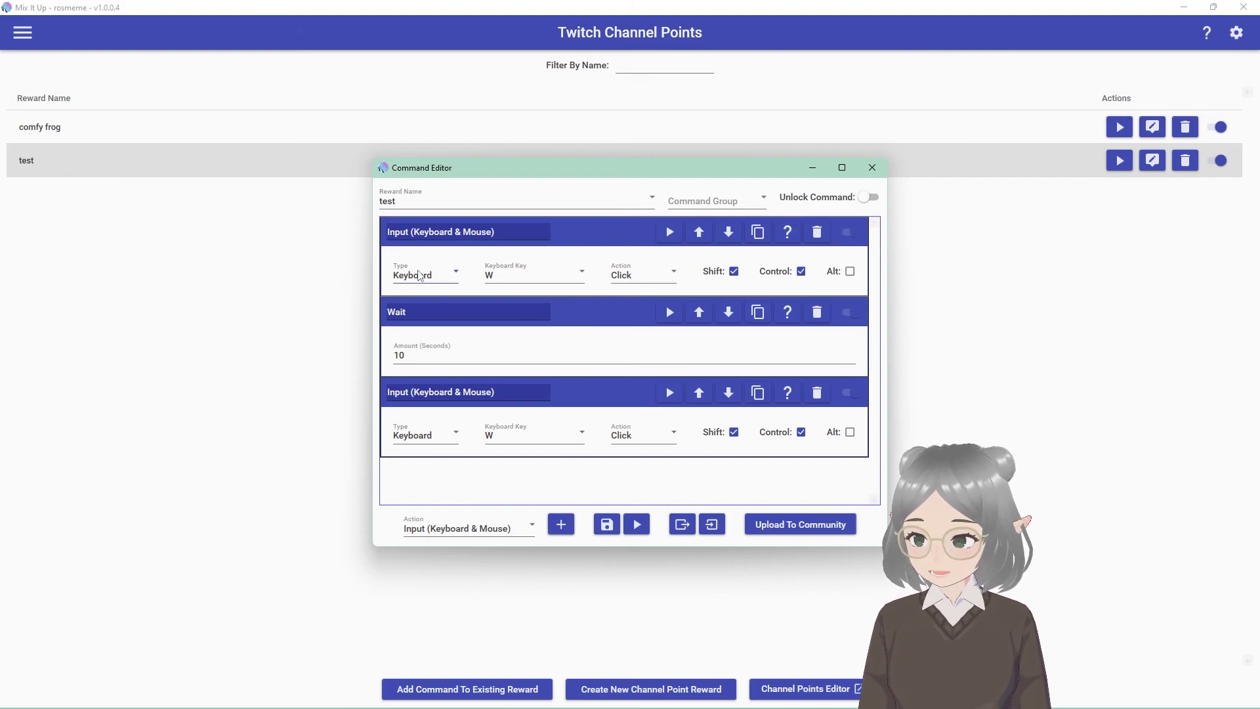
drag(502, 167, 481, 155)
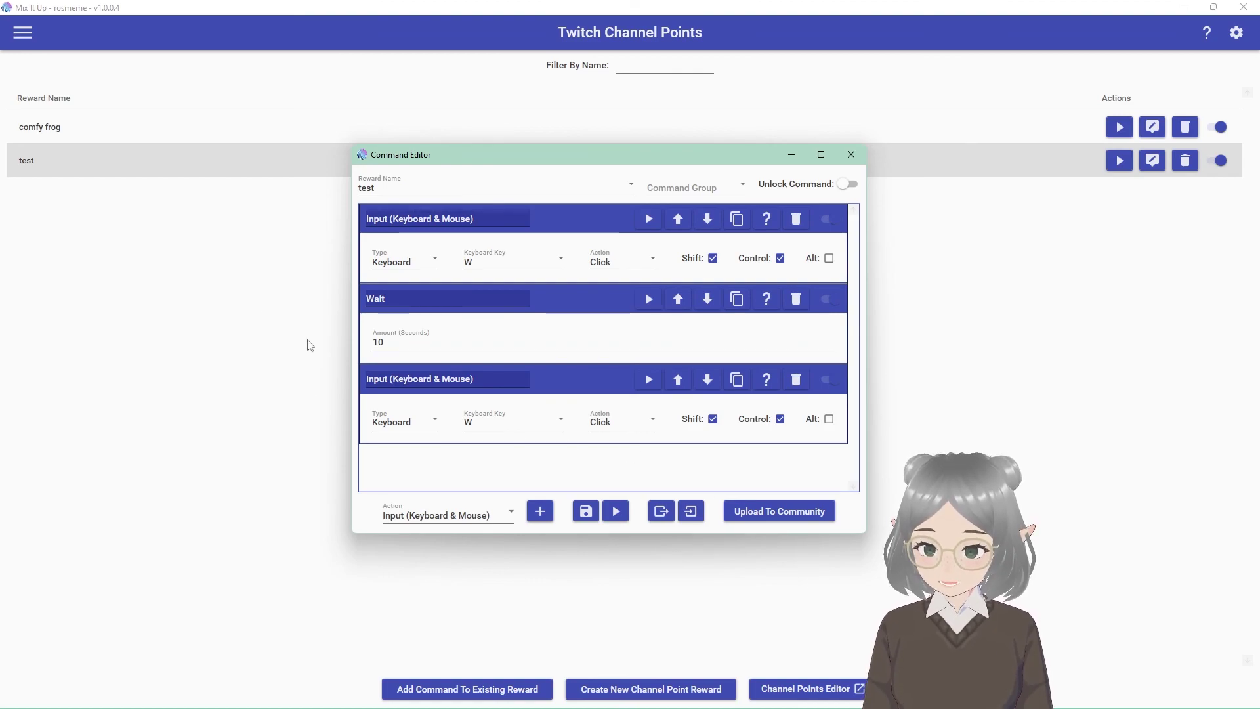
Save the test command and run the reward to put the avatar in the frog hoodie
click(586, 512)
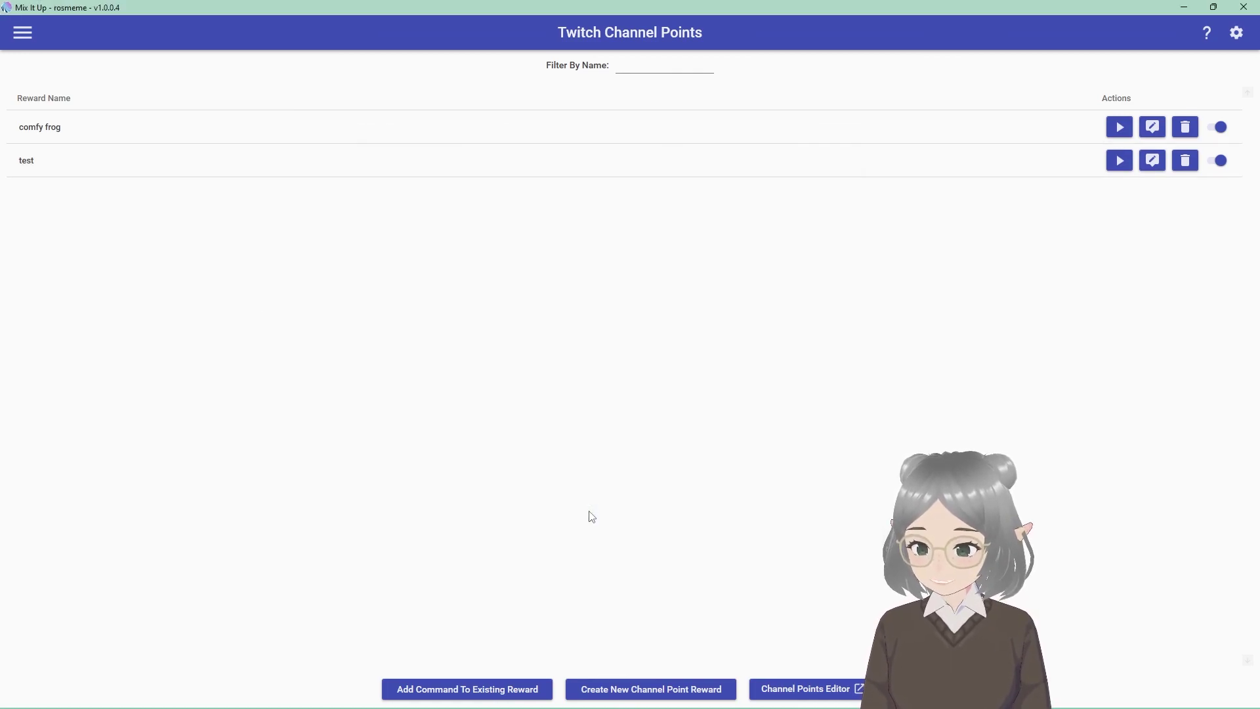
click(1124, 164)
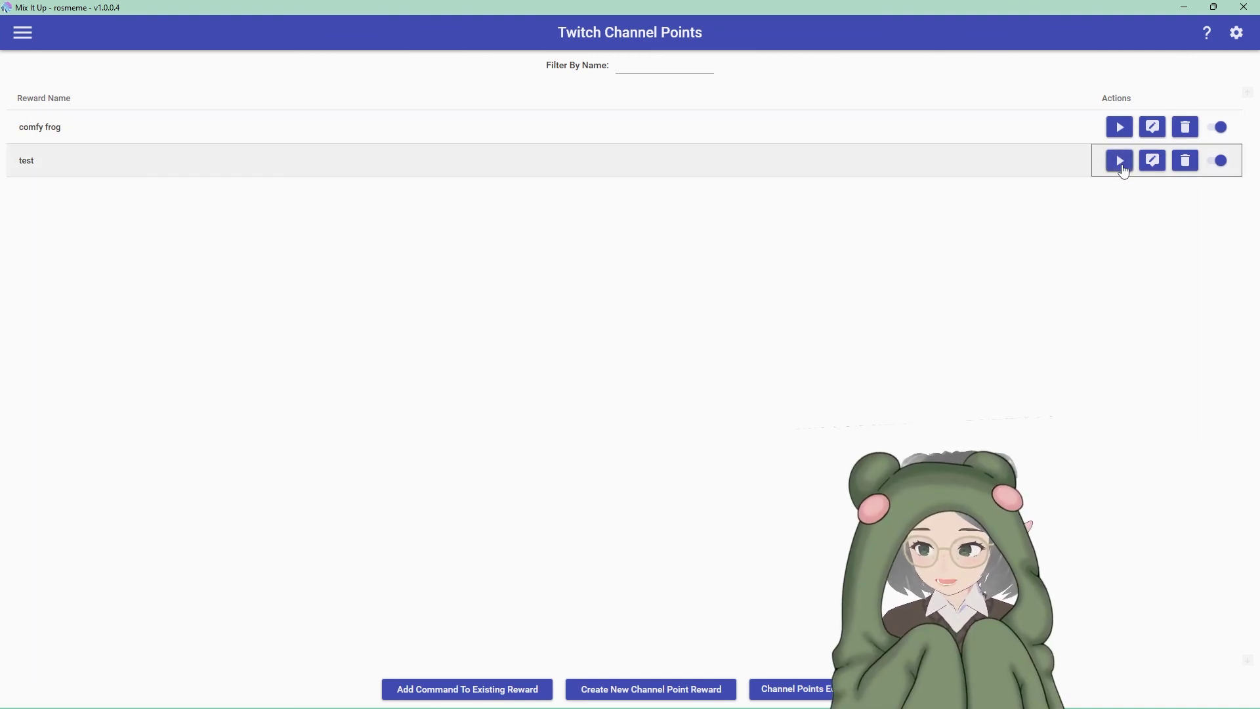